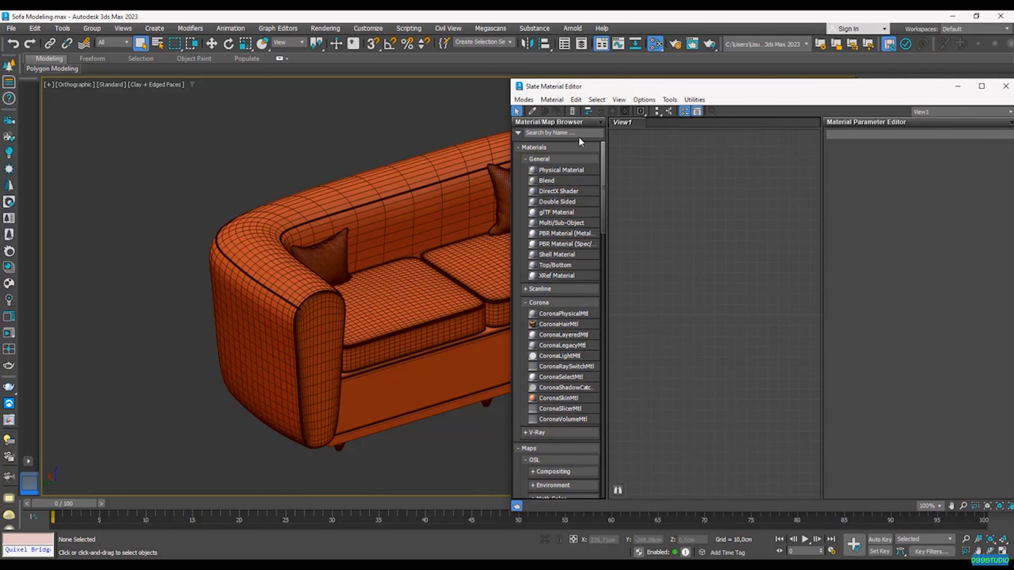
Step: Search 'fall' and place a Falloff map node in the Slate Material Editor view
type("fal")
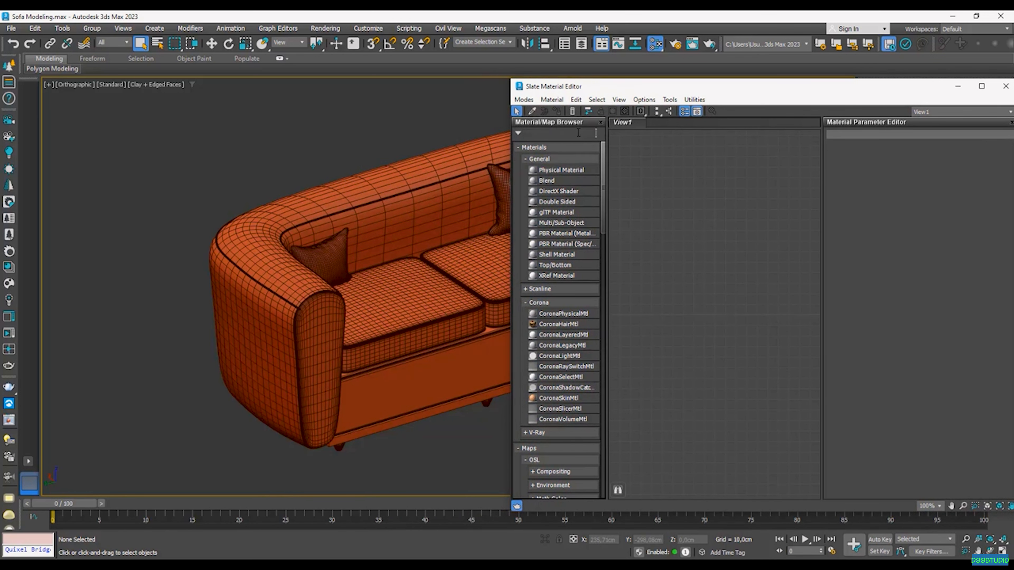
type("l")
left_click_drag(574, 156, 792, 241)
double_click(792, 240)
scroll(793, 240, "up", 2)
middle_click_drag(792, 240, 715, 267)
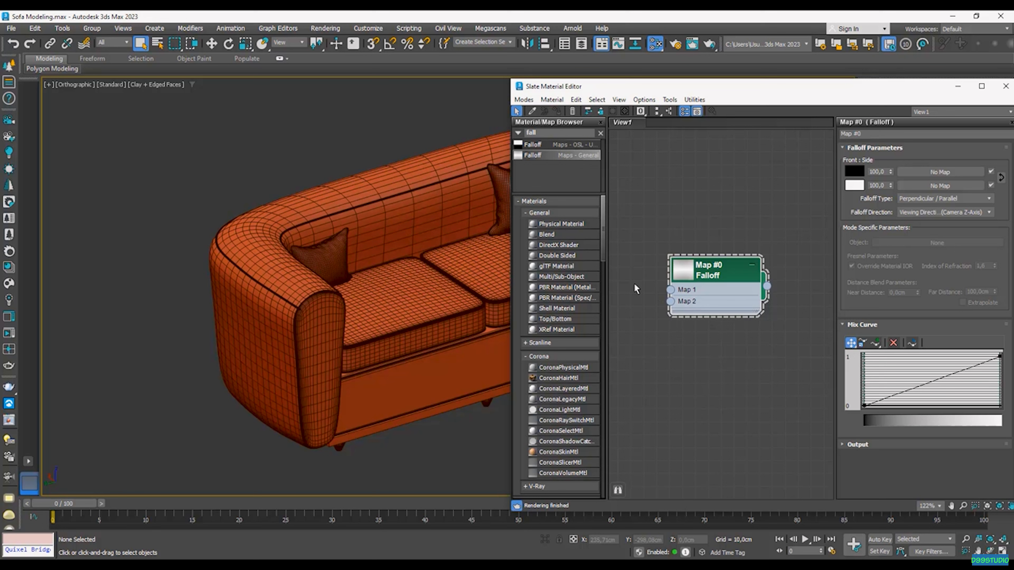
scroll(692, 312, "down", 3)
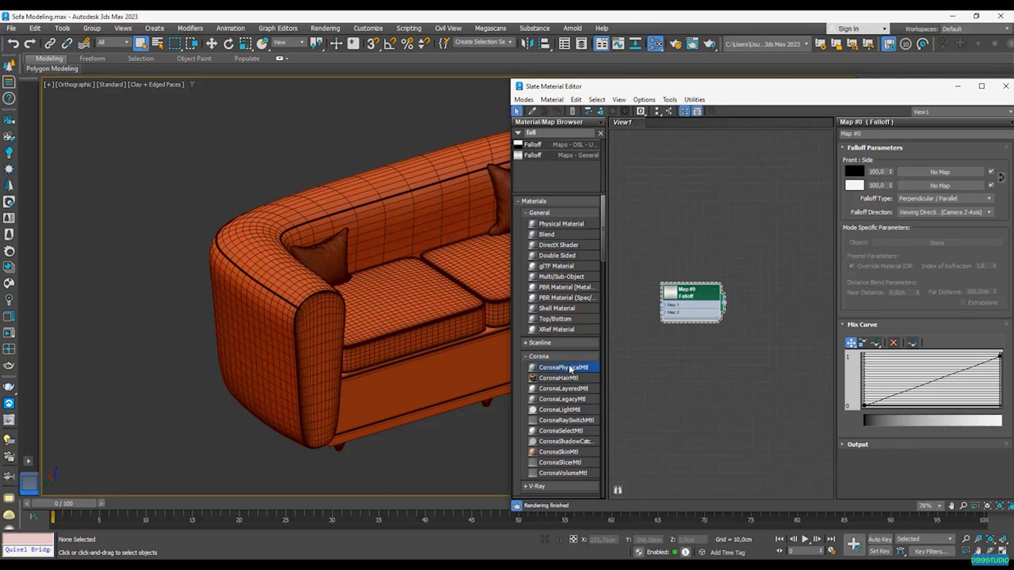
Step: Add a CoronaPhysicalMtl node and wire the Falloff map into its Base color
left_click_drag(759, 287, 759, 288)
scroll(765, 290, "up", 2)
left_click_drag(707, 308, 767, 278)
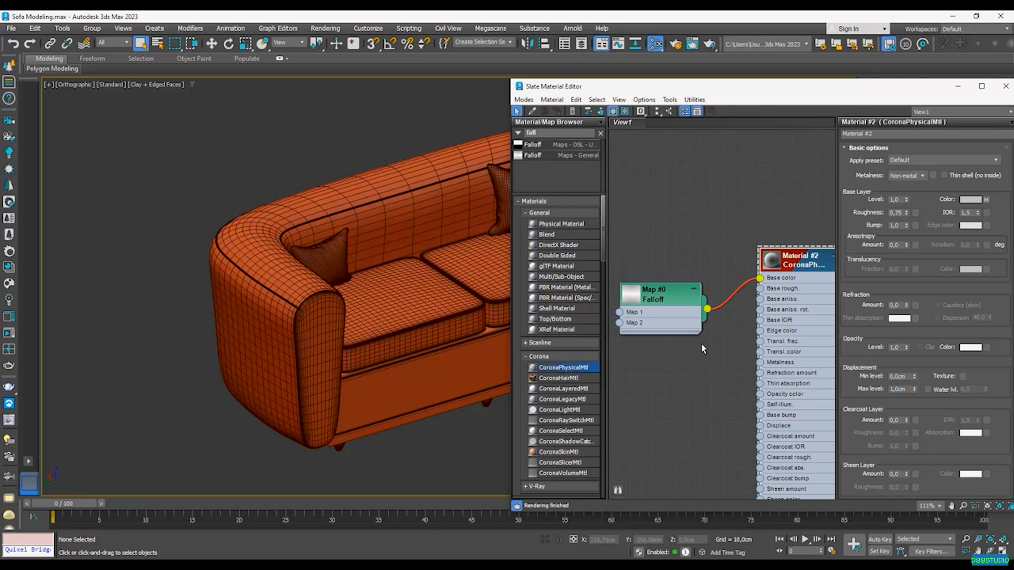
scroll(271, 233, "down", 4)
Step: Select all the sofa parts and assign the new Corona material to them
left_click_drag(475, 360, 475, 361)
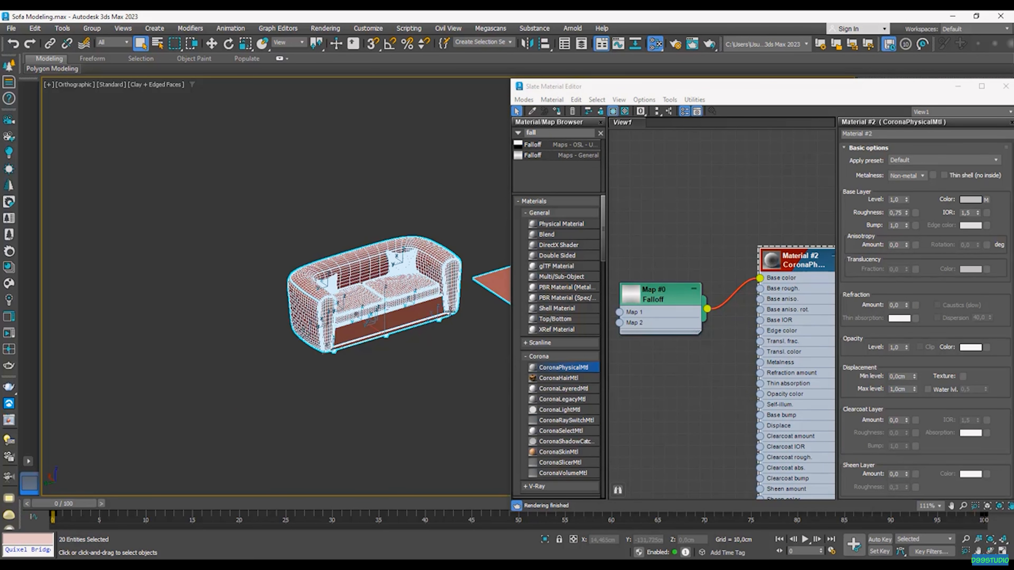
left_click_drag(357, 275, 250, 207)
left_click_drag(479, 363, 478, 362)
right_click(800, 268)
left_click(835, 283)
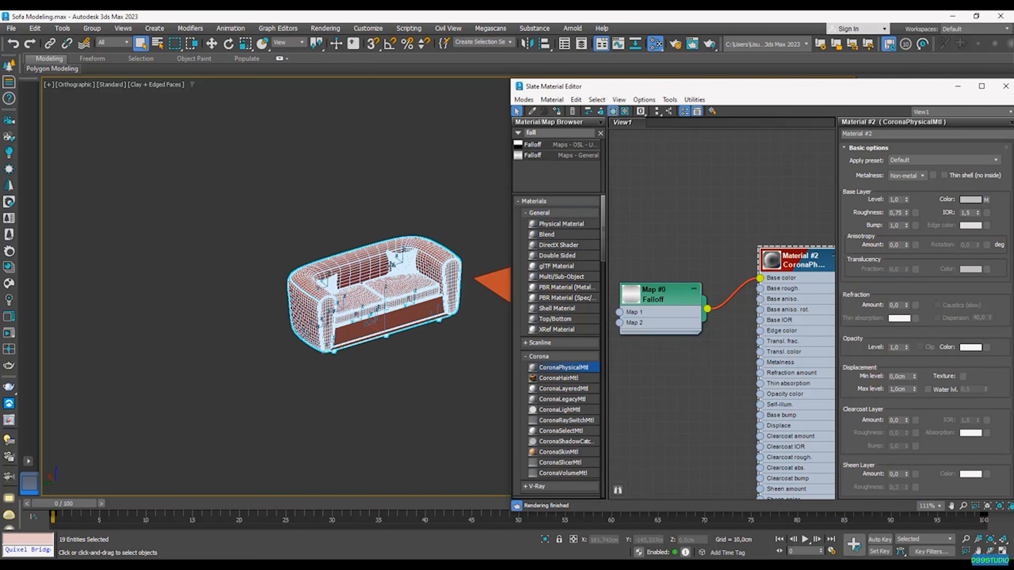
Step: Delete the old floor plane and the pillow
key("m")
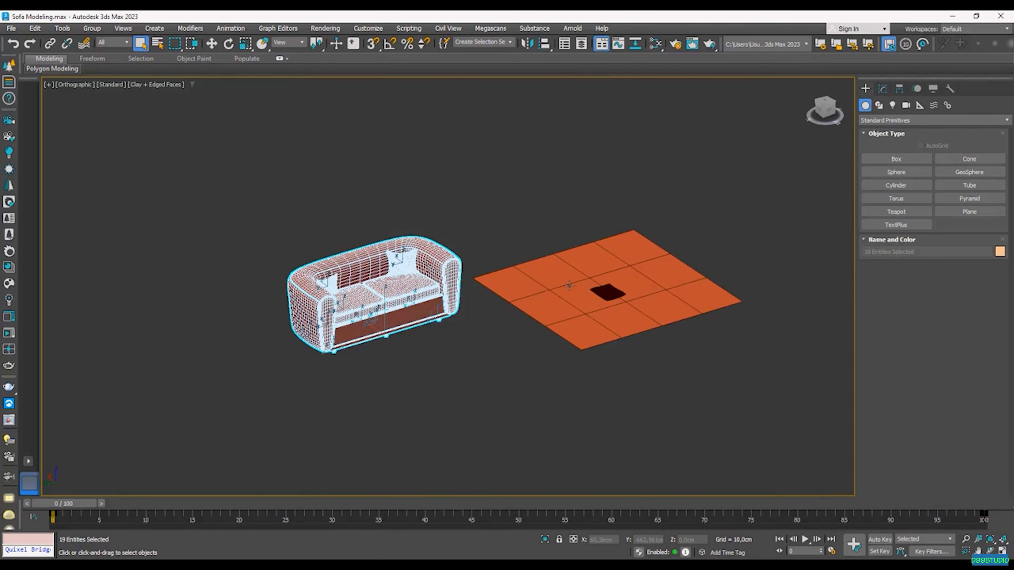
middle_click_drag(482, 274, 435, 274, "alt")
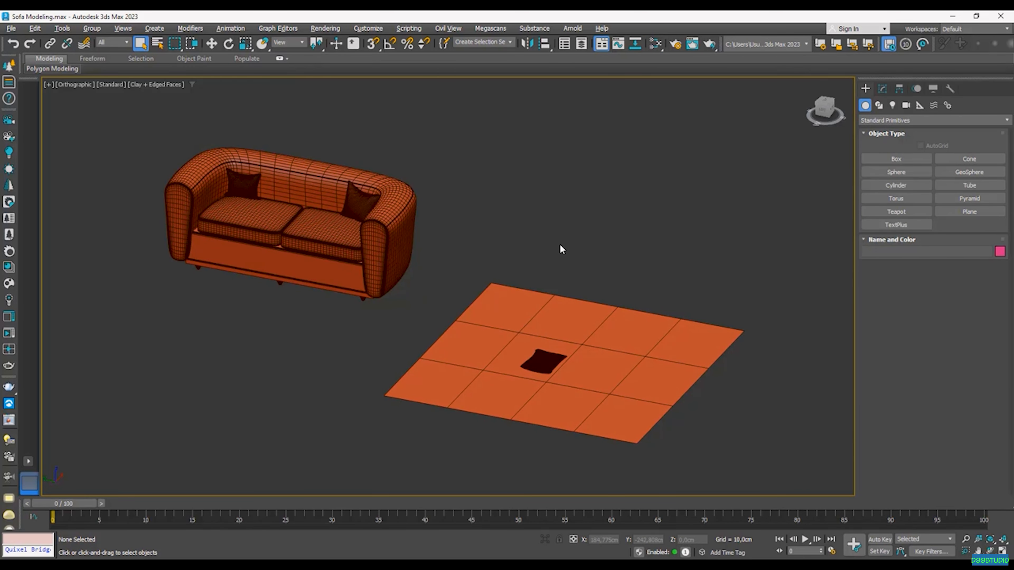
left_click_drag(649, 250, 481, 446)
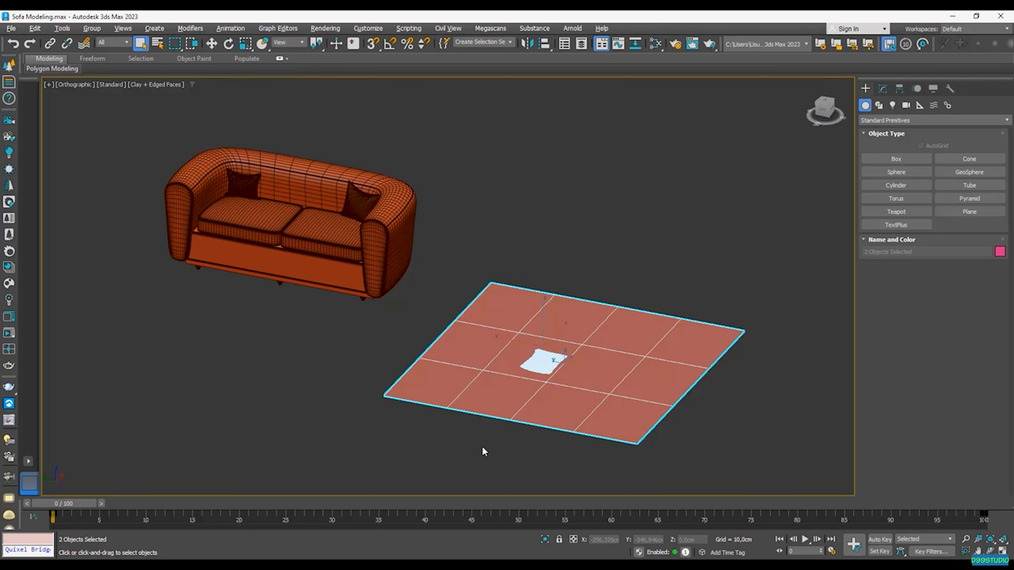
key("Delete")
Step: Draw a large floor plane around the sofa with Length and Width Segs set to 1
scroll(494, 427, "down", 5)
left_click(970, 211)
left_click_drag(424, 377, 611, 272)
right_click(611, 271)
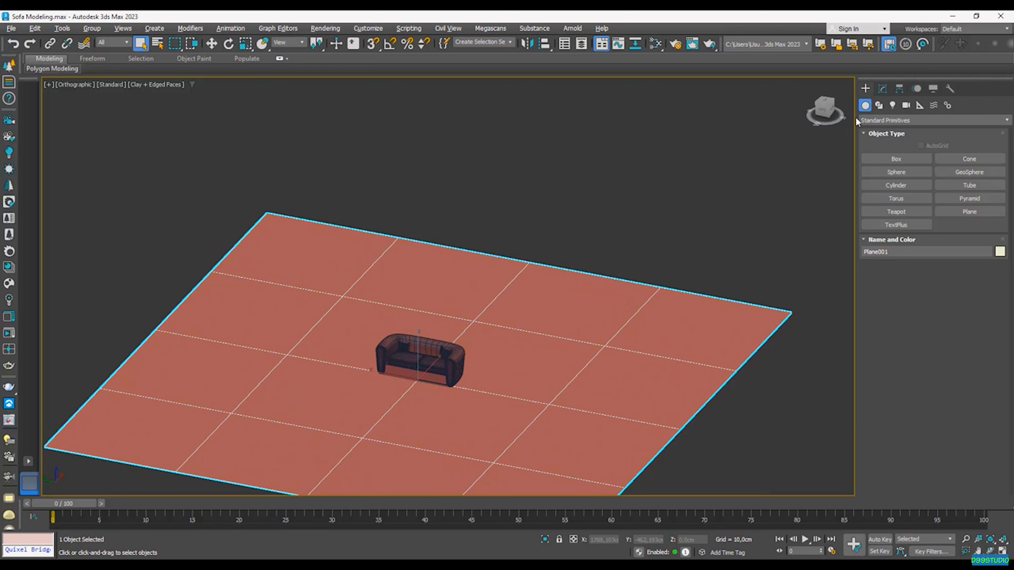
left_click(882, 88)
right_click(966, 322)
right_click(966, 333)
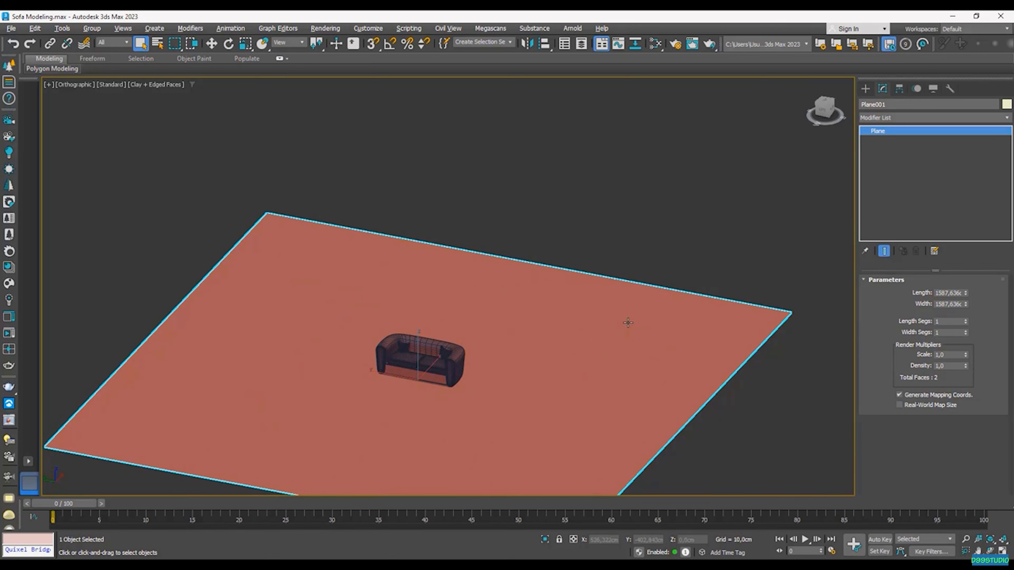
Step: Convert the new plane to Editable Poly and enter Edge mode
middle_click_drag(627, 322, 587, 262, "alt")
right_click(598, 280)
mouse_move(659, 421)
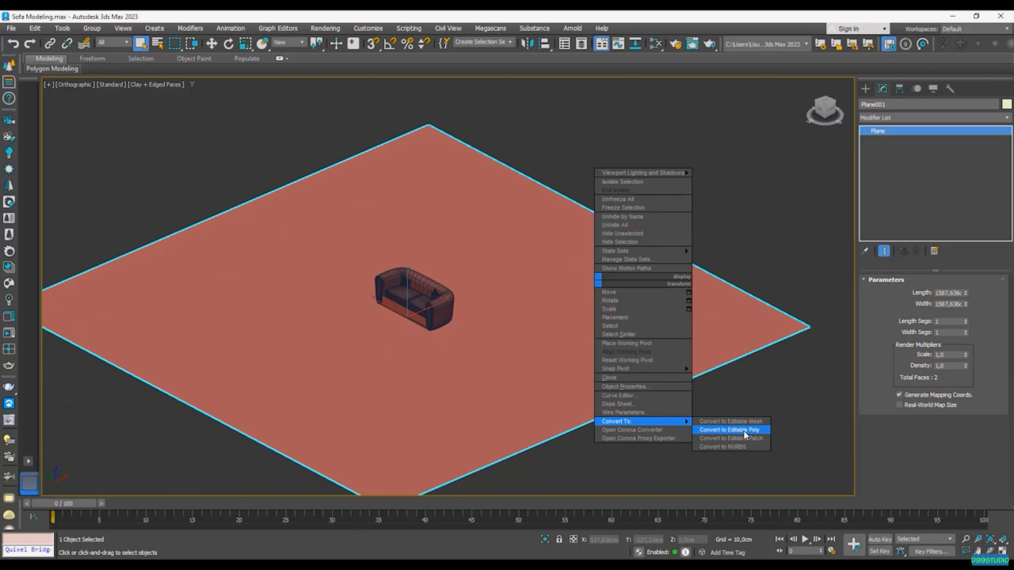
left_click(746, 433)
middle_click_drag(476, 333, 486, 423, "alt")
key("2")
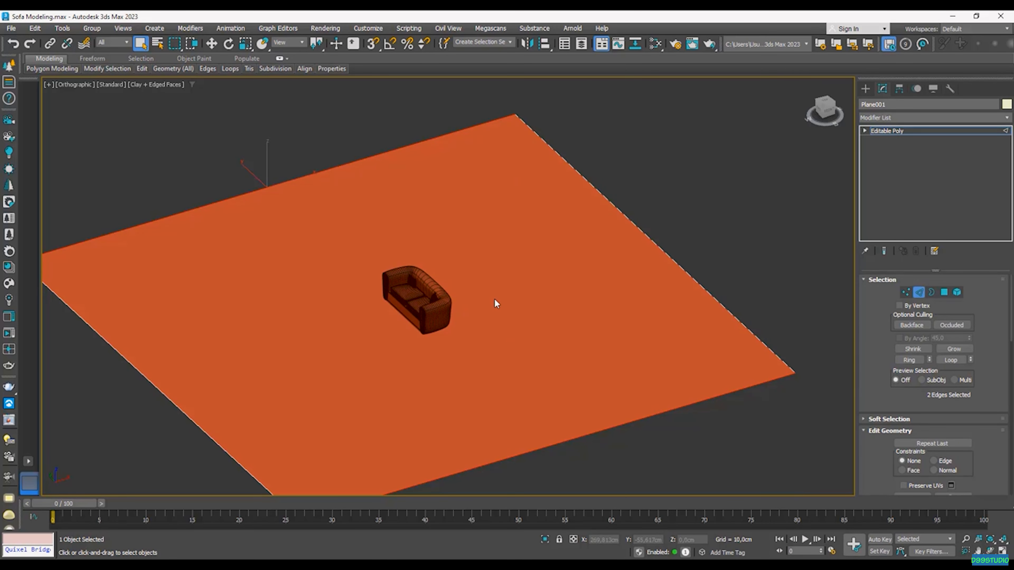
Step: Connect a new edge across the middle of the plane
left_click(865, 431)
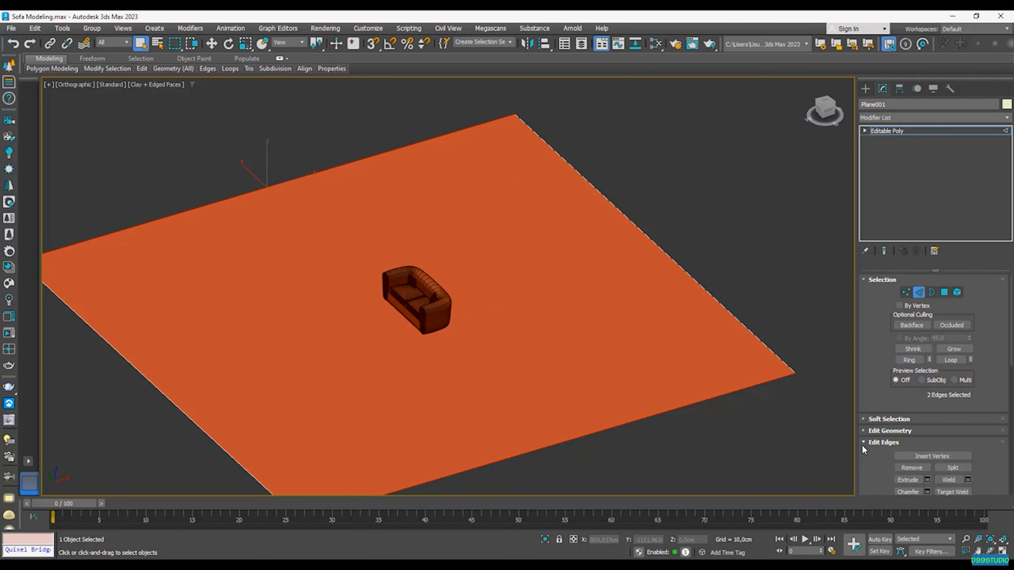
scroll(863, 419, "down", 3)
left_click(968, 430)
left_click(455, 340)
key("w")
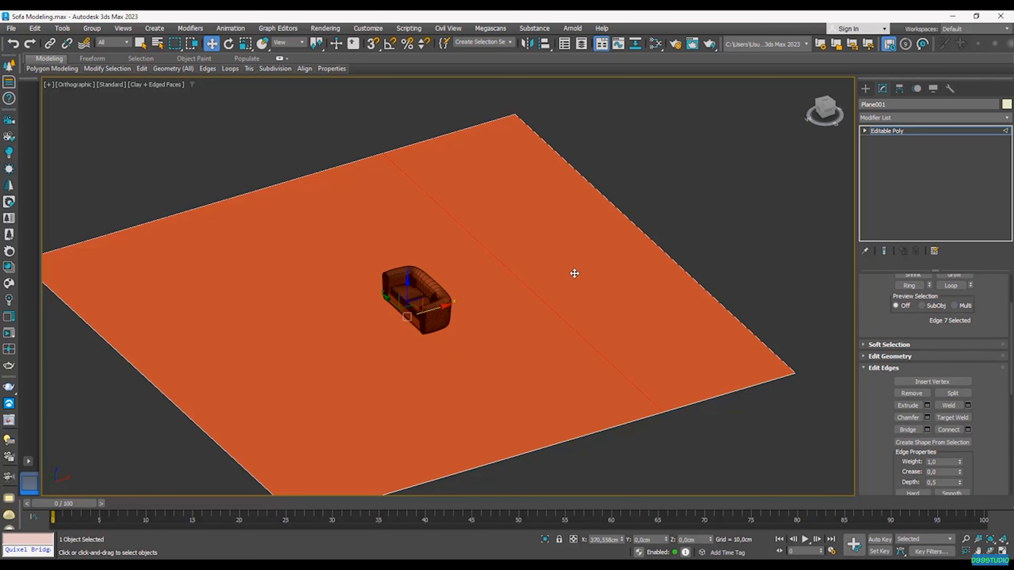
Step: Lift the plane's far edge to about 404 cm to form a back wall
middle_click_drag(535, 282, 557, 264, "alt")
key("2")
key("2")
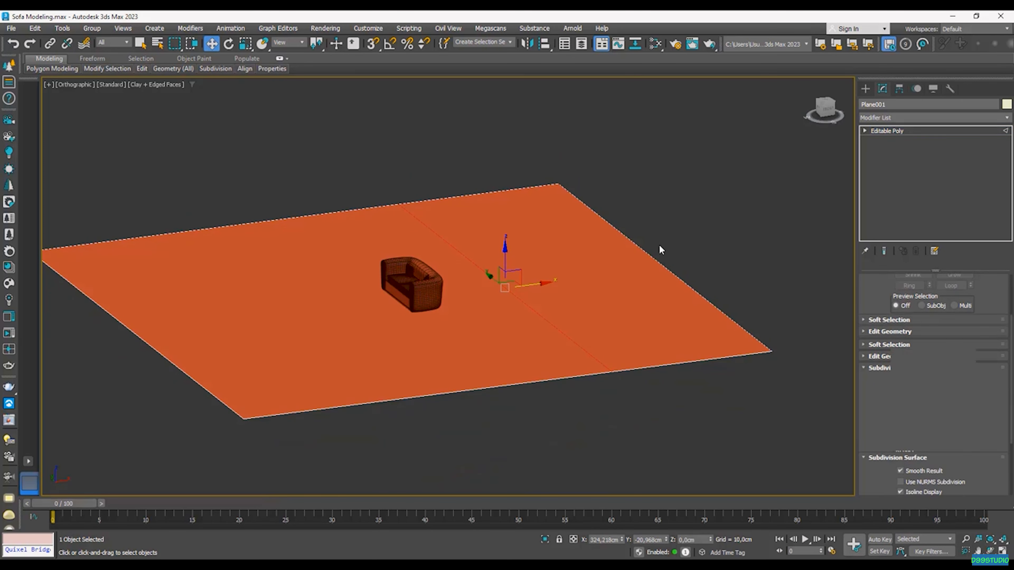
left_click(625, 242)
left_click_drag(666, 239, 564, 168)
middle_click_drag(552, 198, 532, 184, "alt")
left_click_drag(522, 180, 522, 154)
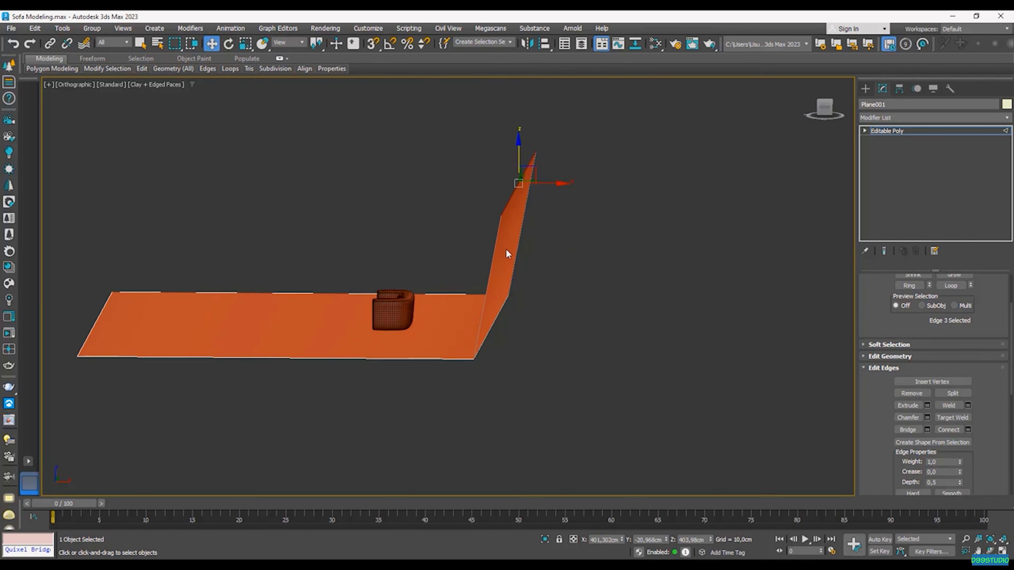
middle_click_drag(511, 233, 543, 265, "alt")
scroll(491, 322, "up", 5)
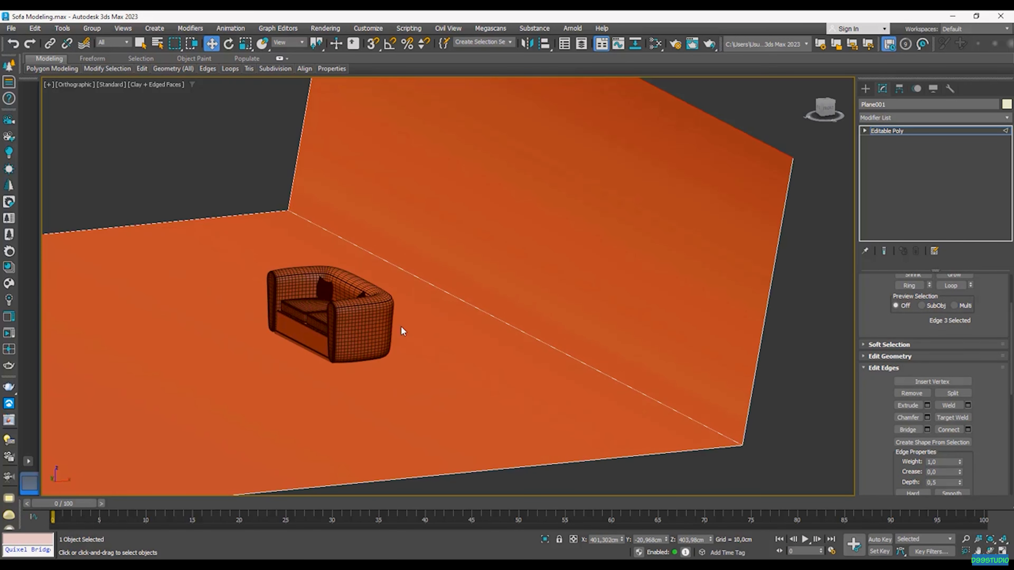
Step: Chamfer the floor-to-wall fold edge about 112 cm with 10 segments
left_click(514, 334)
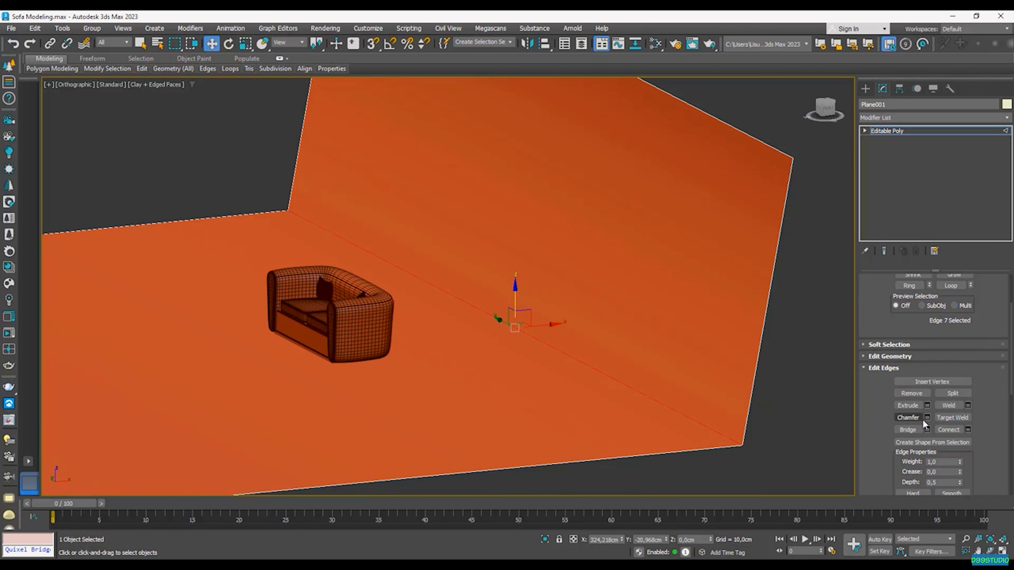
left_click_drag(456, 308, 462, 226)
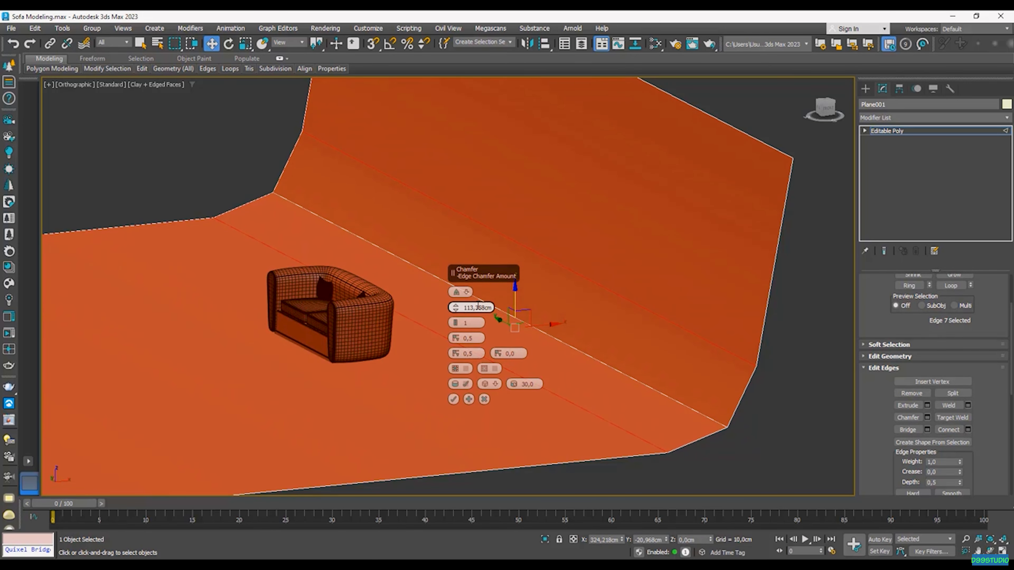
left_click_drag(459, 324, 551, 325)
middle_click_drag(551, 324, 499, 359, "alt")
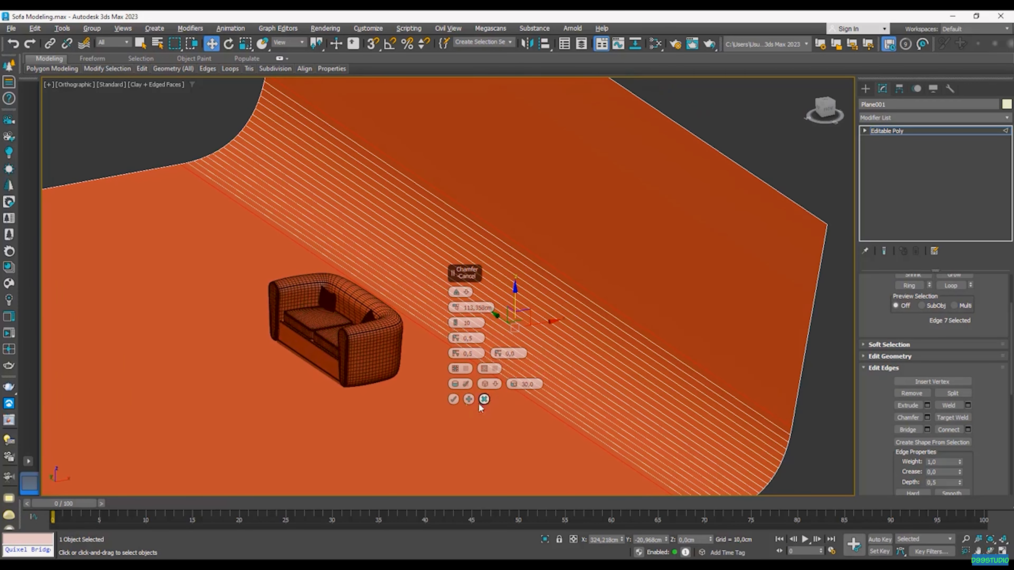
Step: Apply the chamfer to the fold and clear the edge selection
left_click(453, 399)
middle_click_drag(399, 395, 502, 385)
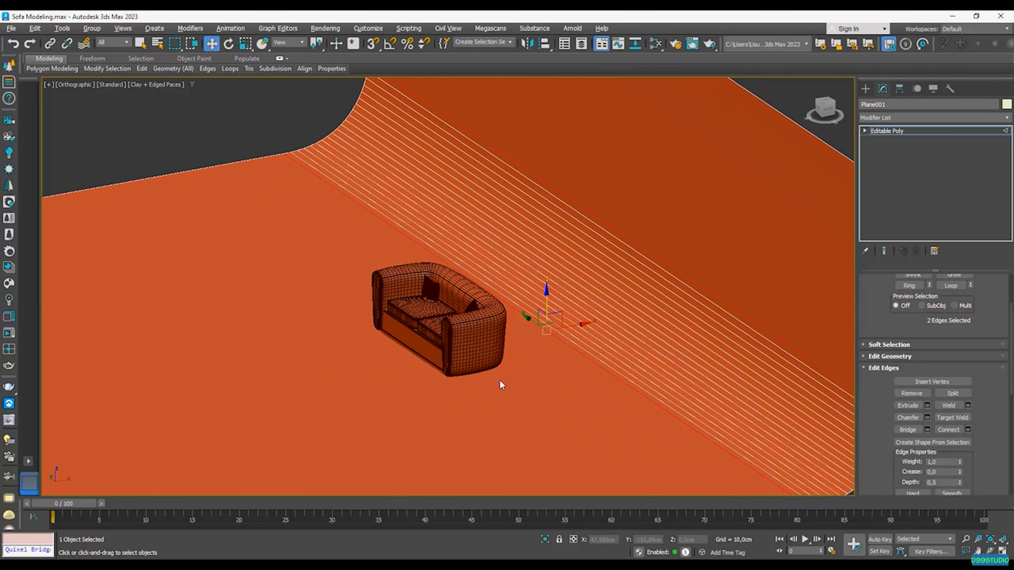
left_click(538, 382)
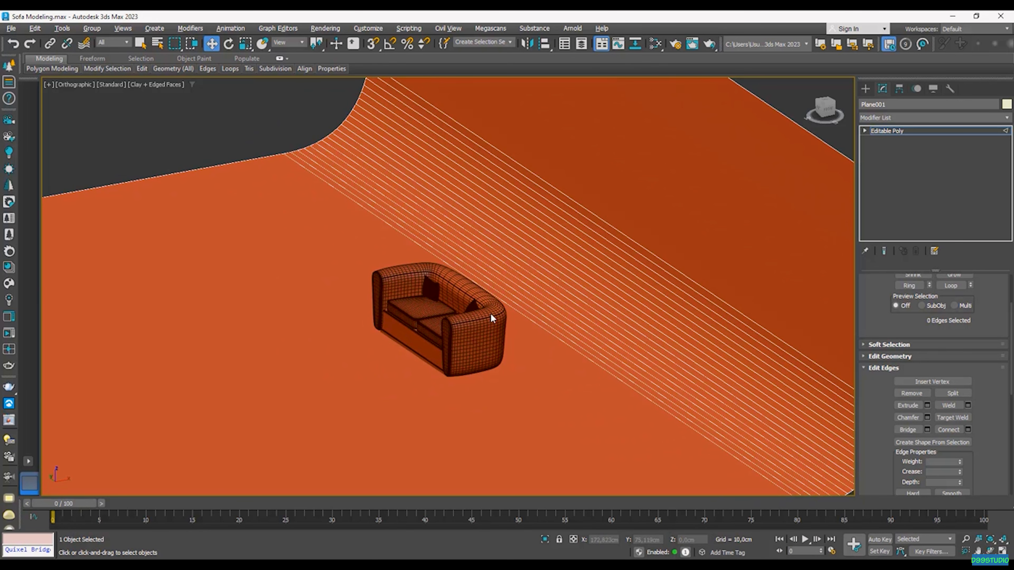
Step: Create a new CoronaPhysicalMtl, Material #3, and assign it to the backdrop plane
left_click(653, 48)
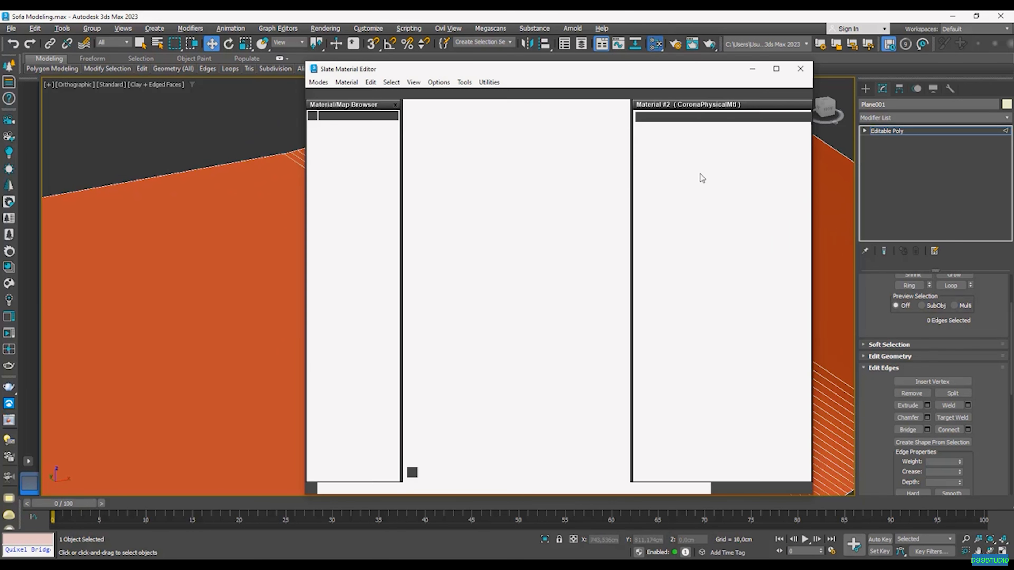
scroll(512, 259, "down", 4)
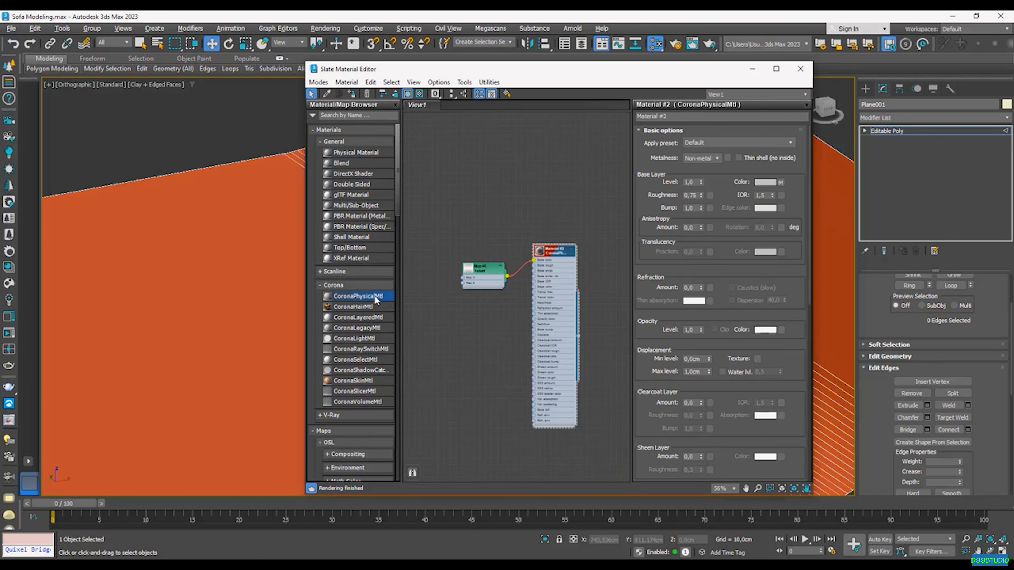
left_click_drag(566, 141, 553, 128)
double_click(533, 166)
middle_click_drag(530, 225, 517, 320)
left_click_drag(537, 255, 549, 174)
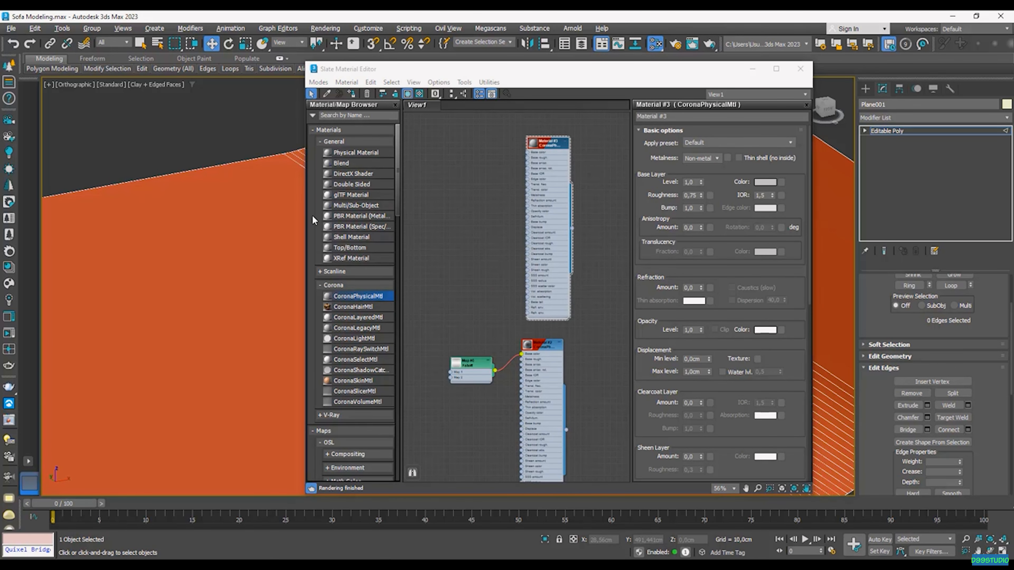
right_click(540, 157)
left_click(594, 175)
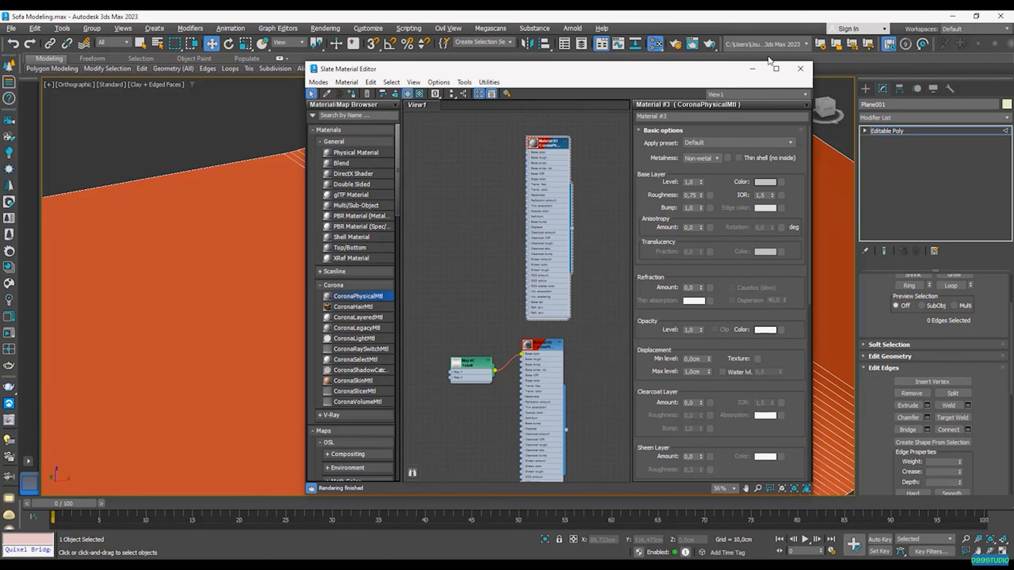
left_click(799, 71)
middle_click_drag(489, 316, 358, 329, "alt")
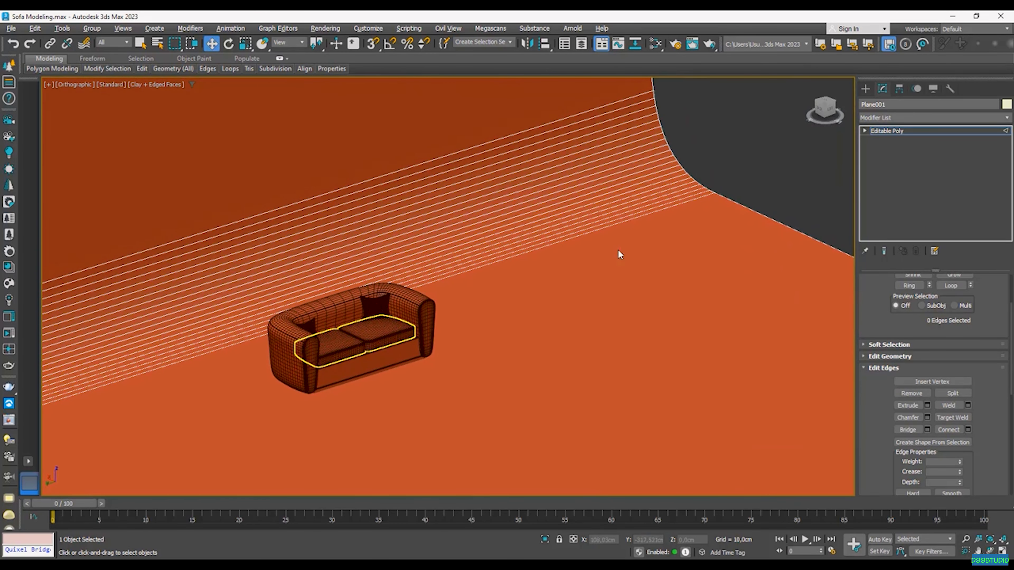
Step: Create a Corona light in the scene beside the sofa
left_click(865, 89)
key("ctrl+d")
left_click(893, 105)
left_click(909, 119)
left_click(881, 150)
left_click(896, 158)
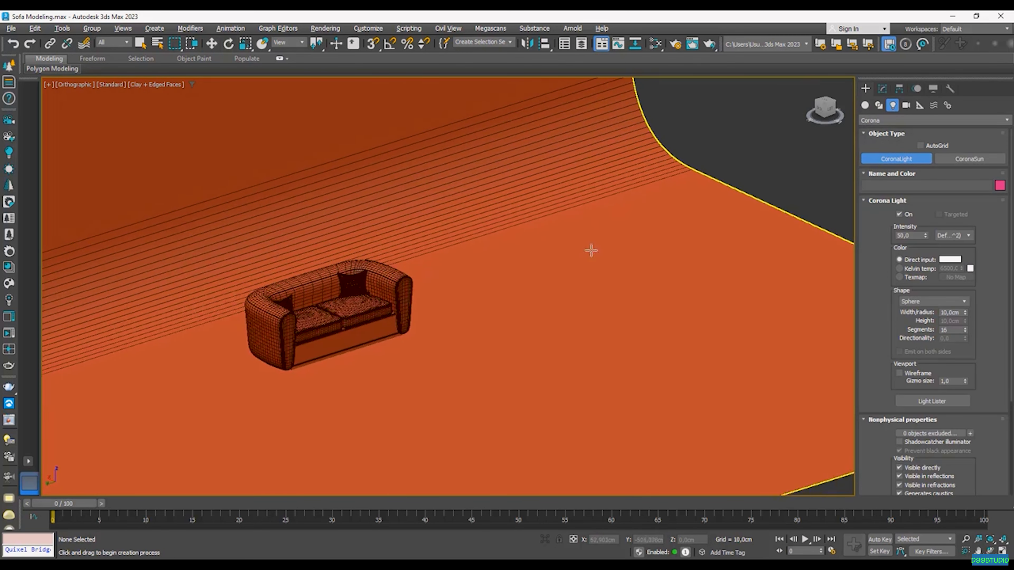
left_click_drag(550, 302, 630, 338)
key("w")
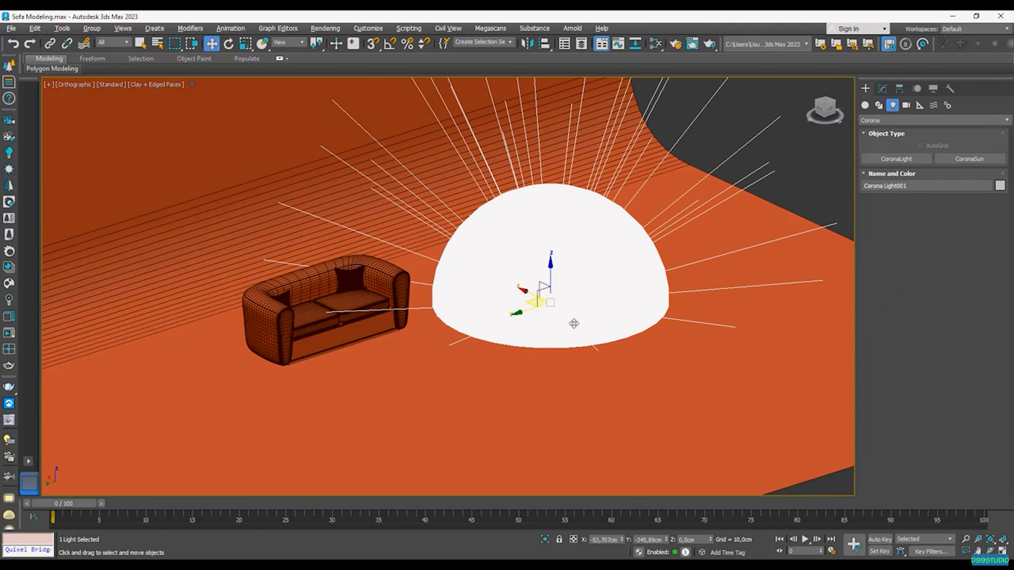
Step: Change the Corona light's shape to Rectangle
left_click(882, 88)
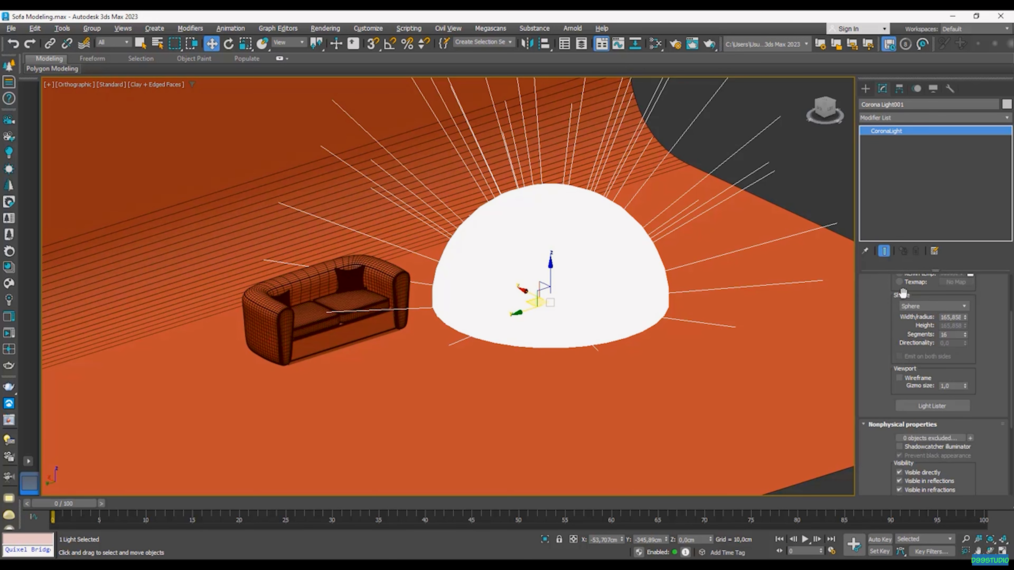
left_click(930, 306)
left_click(922, 322)
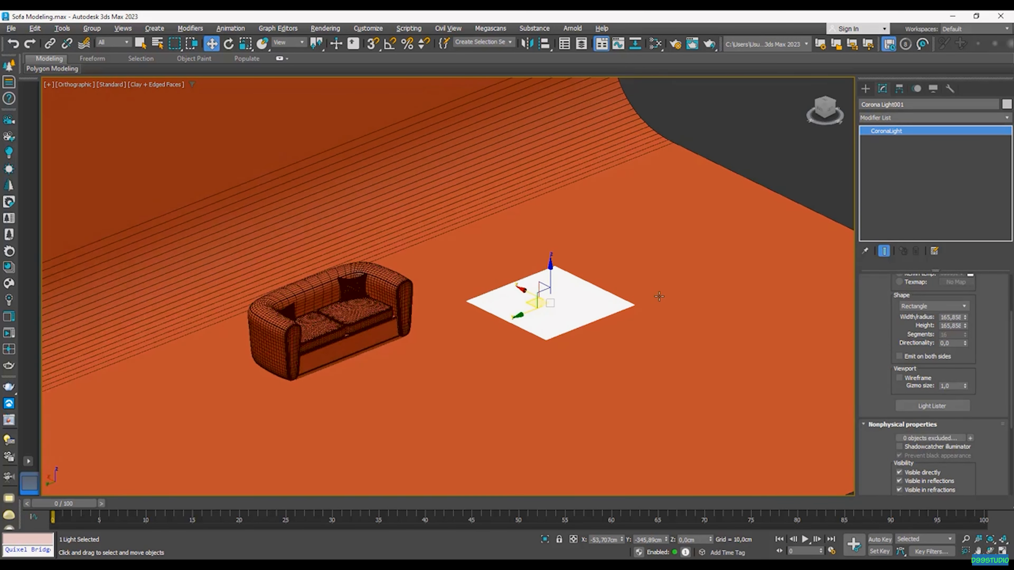
Step: Raise the light to about 197 cm, shift it sideways, and tilt it about Y
left_click_drag(551, 278, 634, 264)
middle_click_drag(634, 271, 659, 260, "alt")
key("e")
left_click_drag(699, 221, 718, 253)
middle_click_drag(704, 252, 659, 247, "alt")
key("w")
left_click_drag(649, 242, 562, 243)
middle_click_drag(562, 243, 577, 213, "alt")
left_click_drag(576, 205, 577, 173)
middle_click_drag(570, 234, 672, 109, "alt")
scroll(561, 228, "up", 5)
Step: Start a Corona interactive render from the Scene tab of Render Setup
left_click(675, 45)
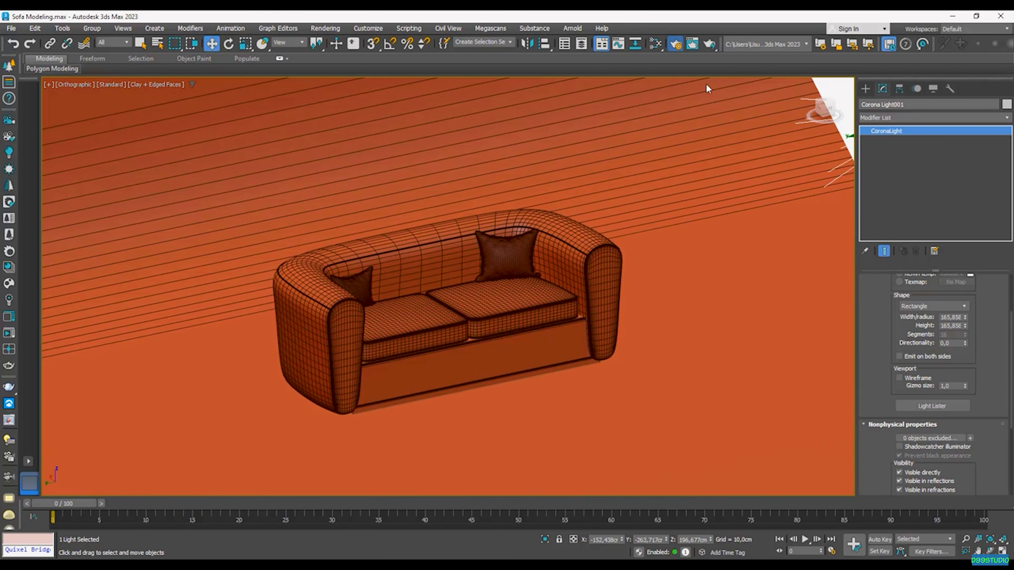
left_click(689, 188)
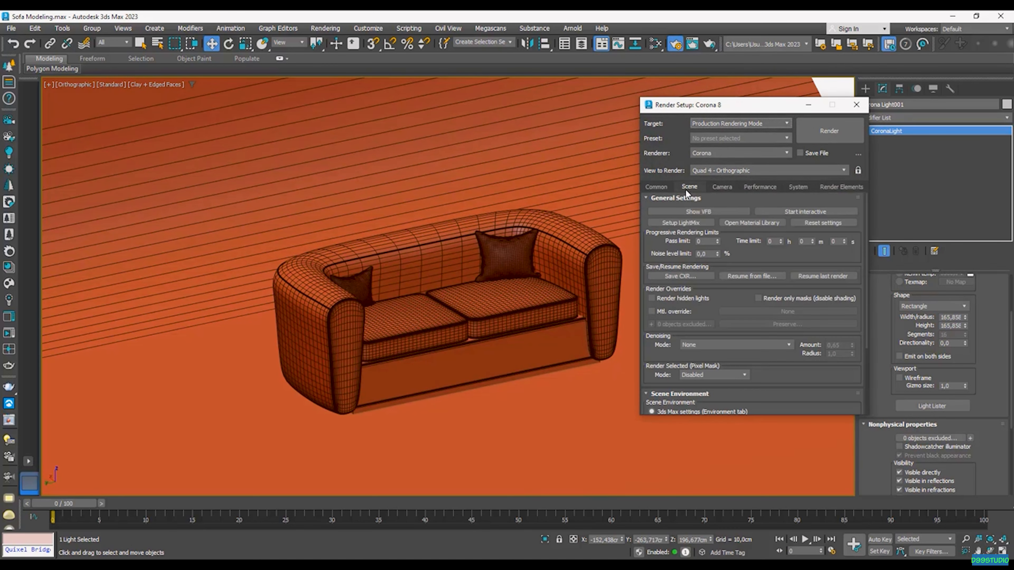
left_click(814, 211)
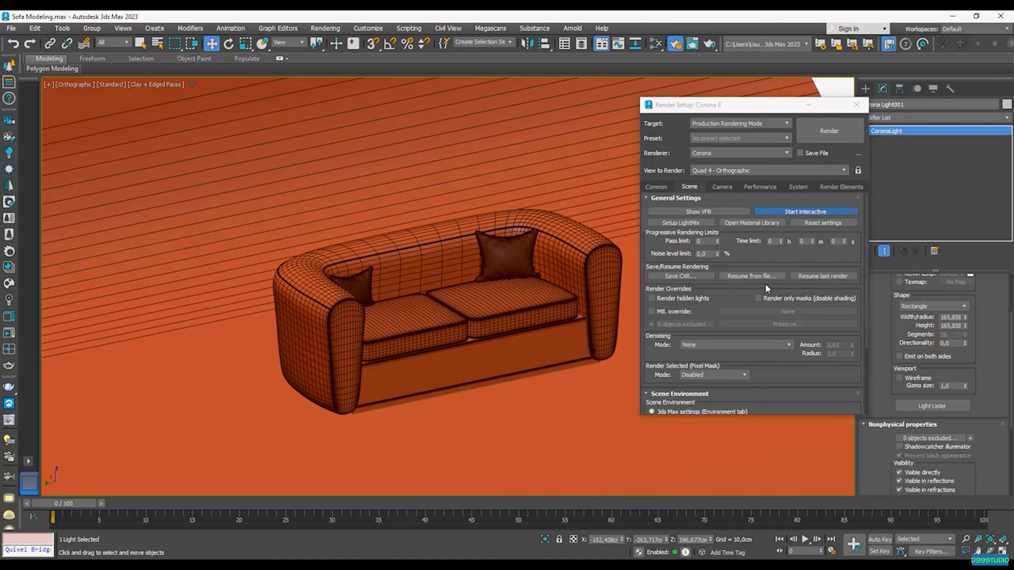
scroll(350, 311, "up", 3)
middle_click_drag(350, 311, 298, 335)
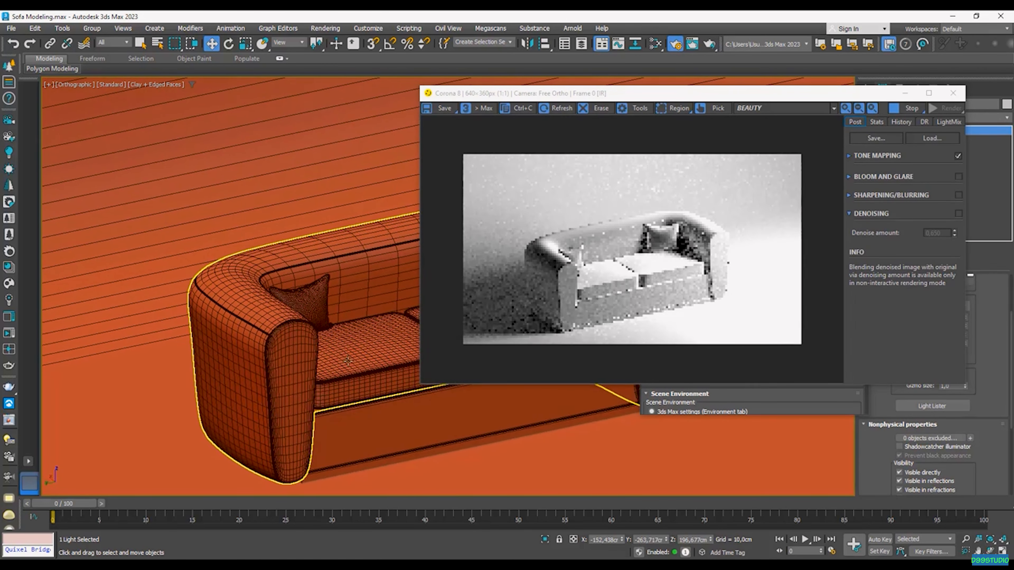
scroll(345, 364, "up", 2)
Step: Turn off Fast preview denoise in Performance settings and reopen the Slate Material Editor
left_click_drag(781, 93, 463, 95)
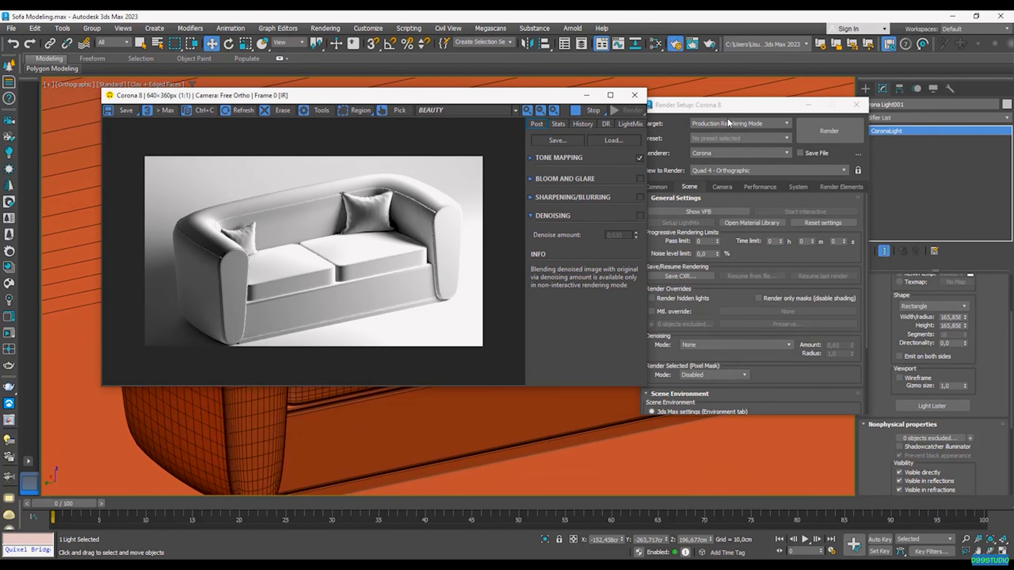
left_click_drag(719, 105, 769, 96)
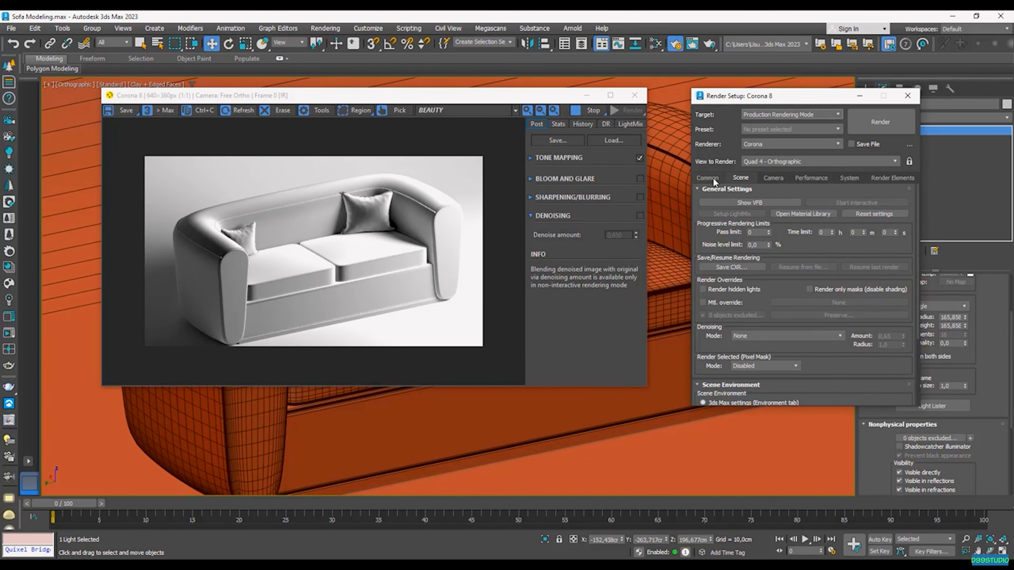
left_click(814, 179)
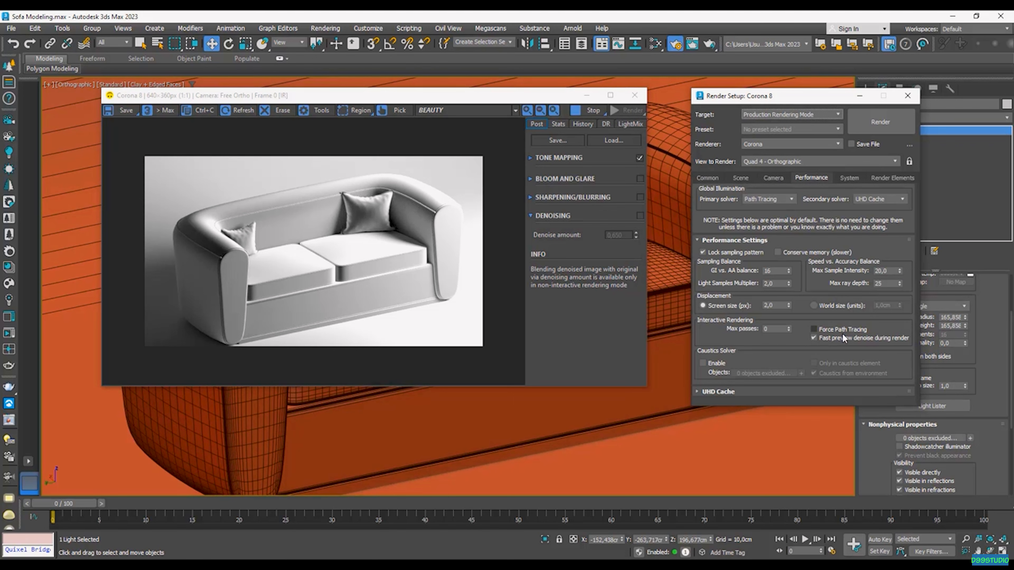
left_click(823, 339)
left_click(654, 44)
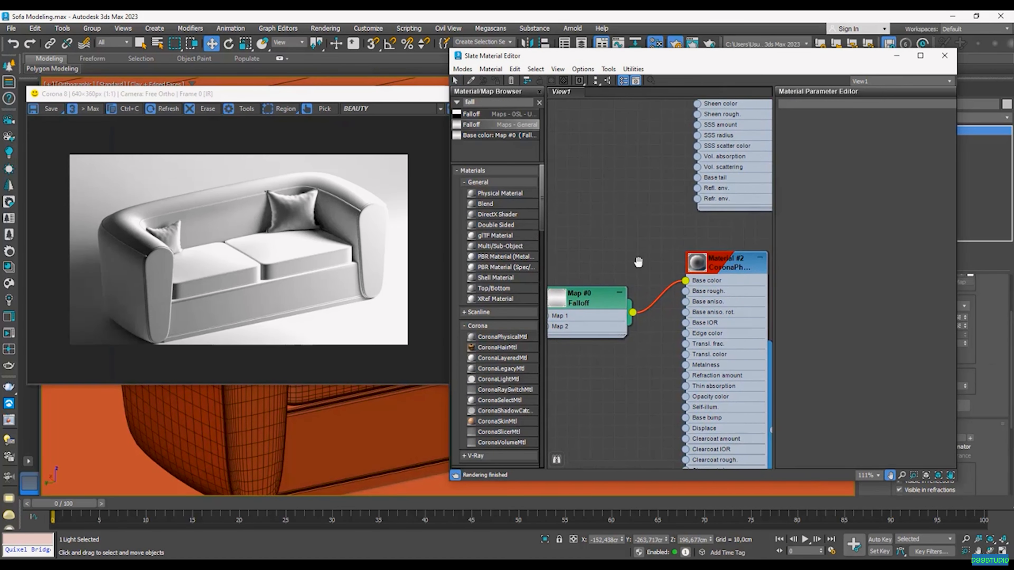
Step: Open an enlarged preview window for Material #2
middle_click_drag(639, 263, 631, 260)
scroll(696, 263, "up", 2)
double_click(727, 276)
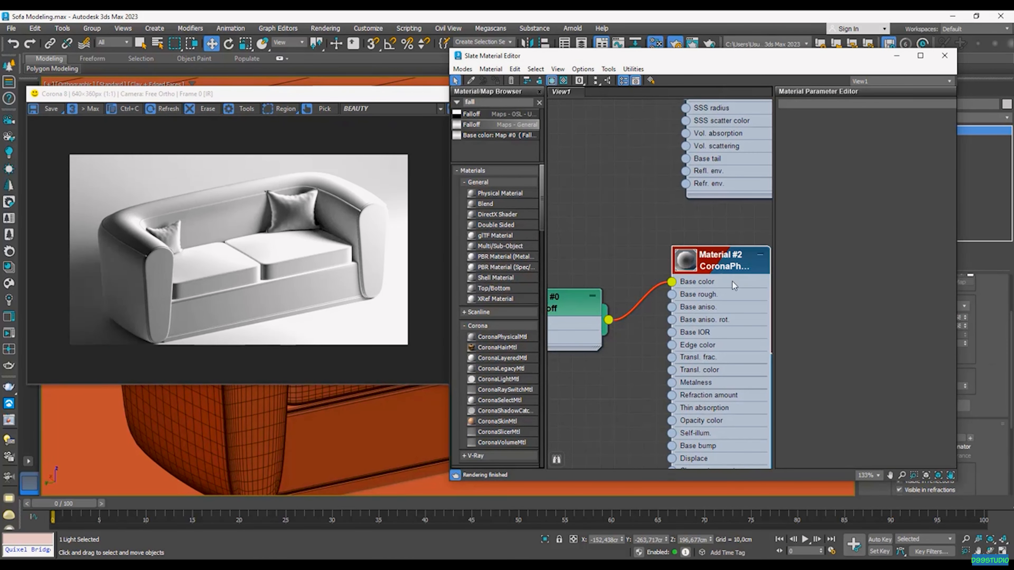
scroll(712, 284, "down", 1)
middle_click_drag(703, 283, 787, 273)
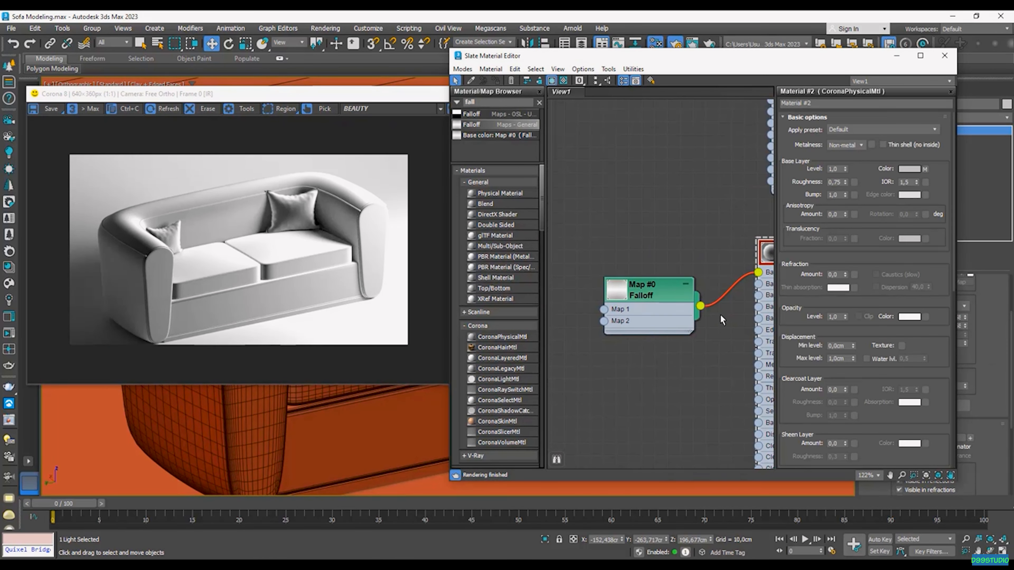
middle_click_drag(689, 264, 600, 271)
scroll(655, 272, "up", 1)
right_click(705, 268)
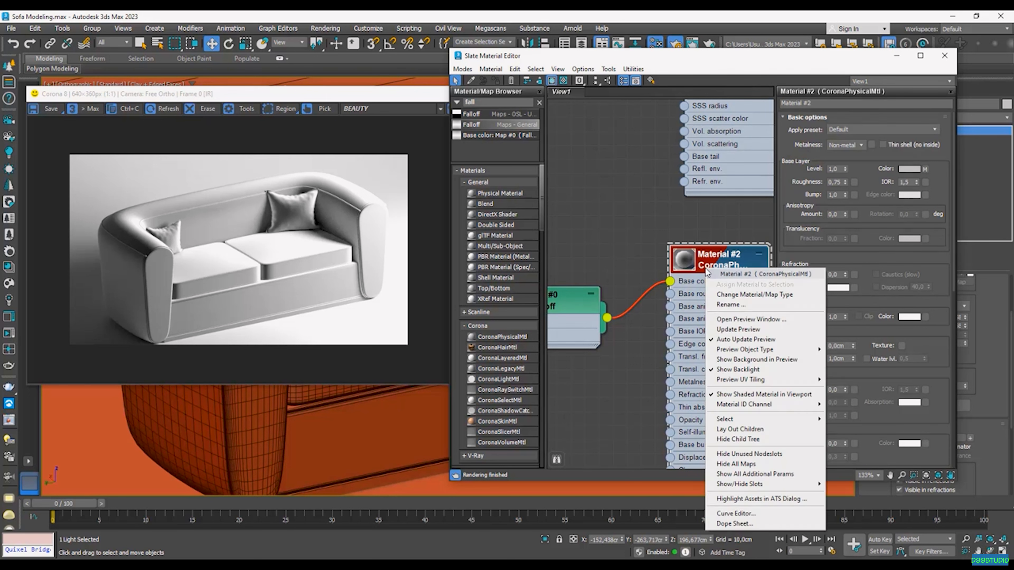
left_click(780, 320)
left_click_drag(788, 253, 788, 204)
scroll(676, 311, "down", 1)
middle_click_drag(676, 312, 722, 294)
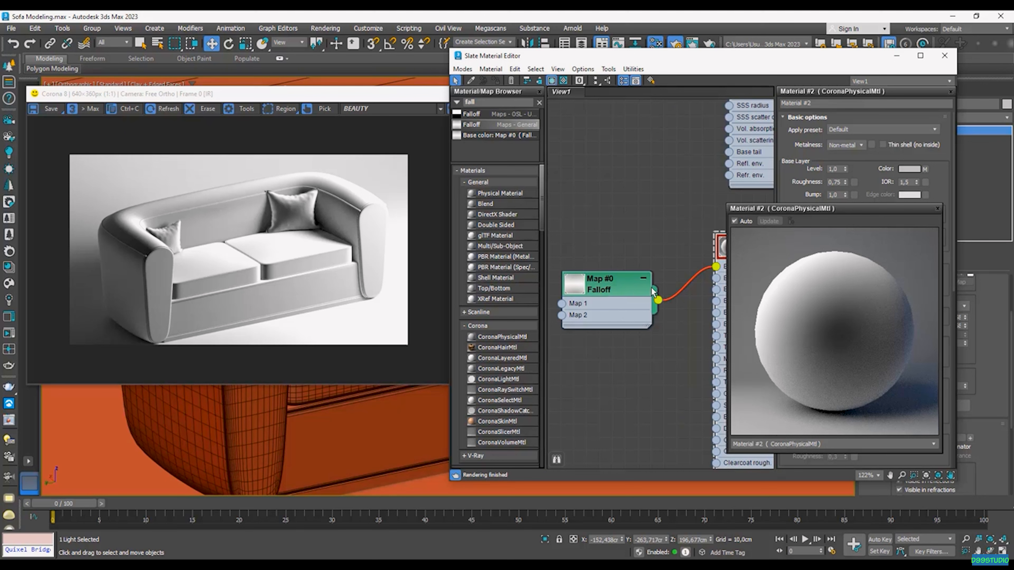
Step: Set the Falloff map's first colour to red-orange
double_click(621, 308)
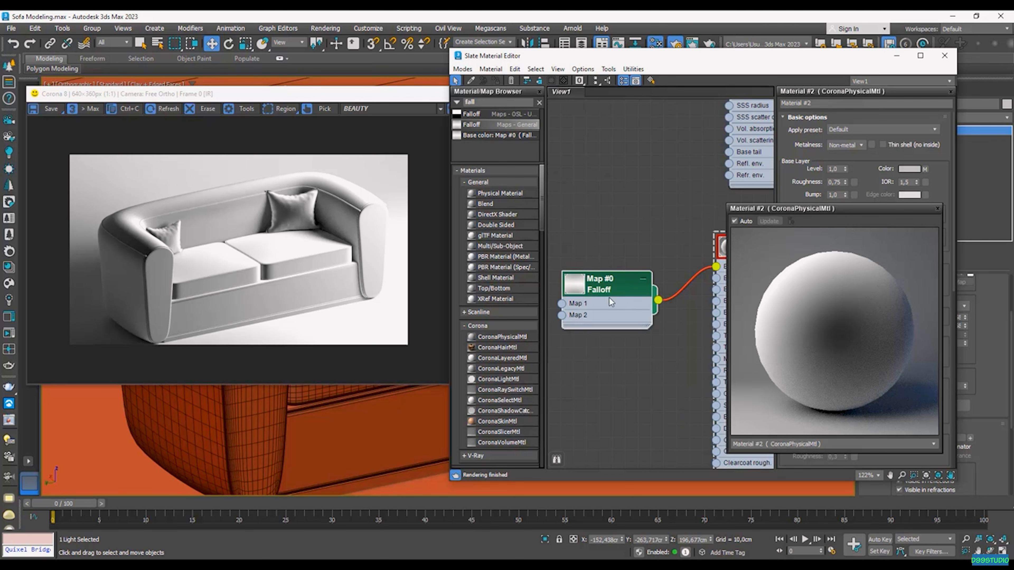
left_click_drag(835, 211, 572, 165)
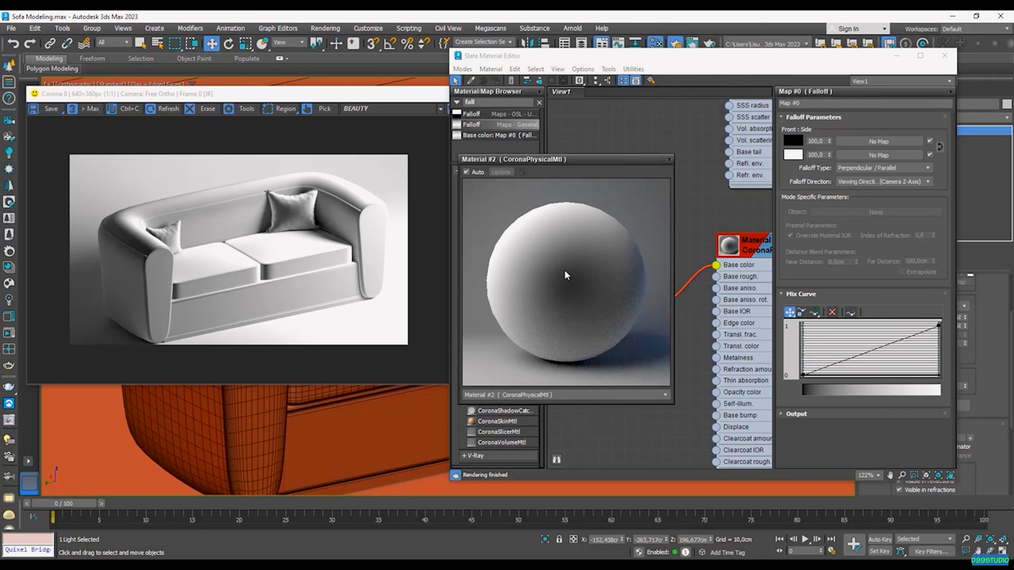
left_click(793, 142)
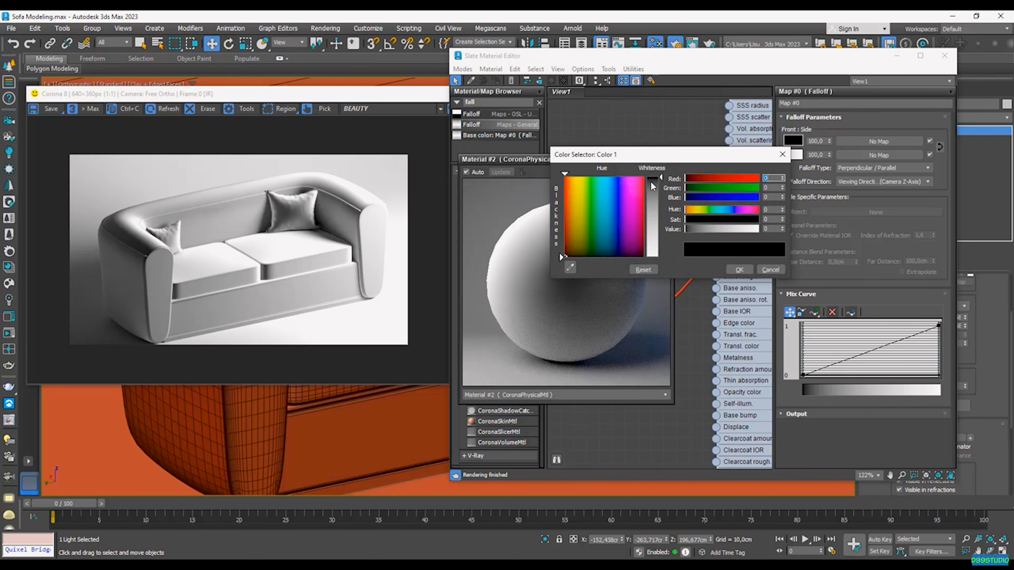
left_click_drag(711, 215, 734, 210)
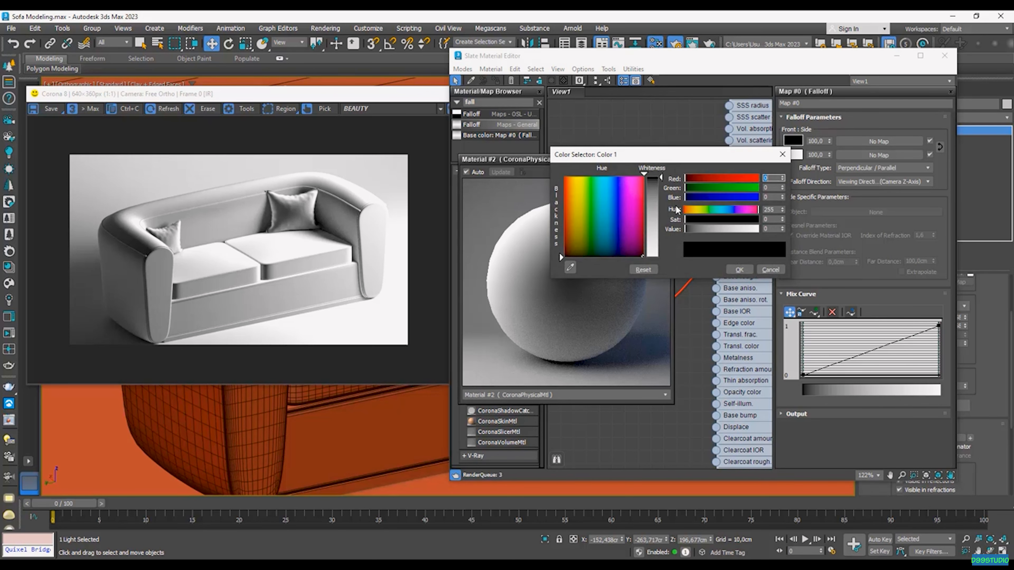
left_click_drag(659, 177, 659, 175)
left_click_drag(687, 229, 760, 229)
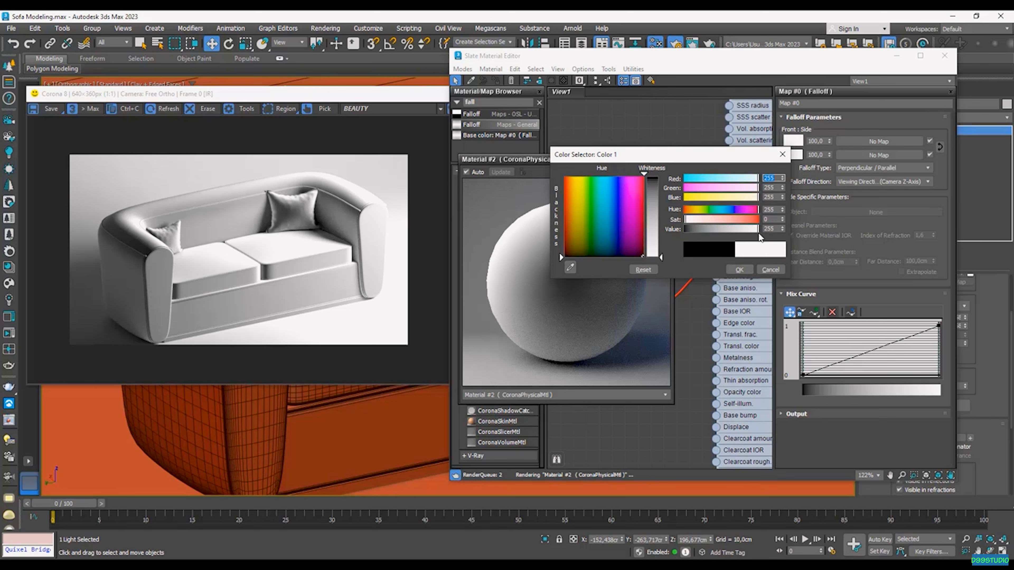
left_click_drag(694, 219, 765, 223)
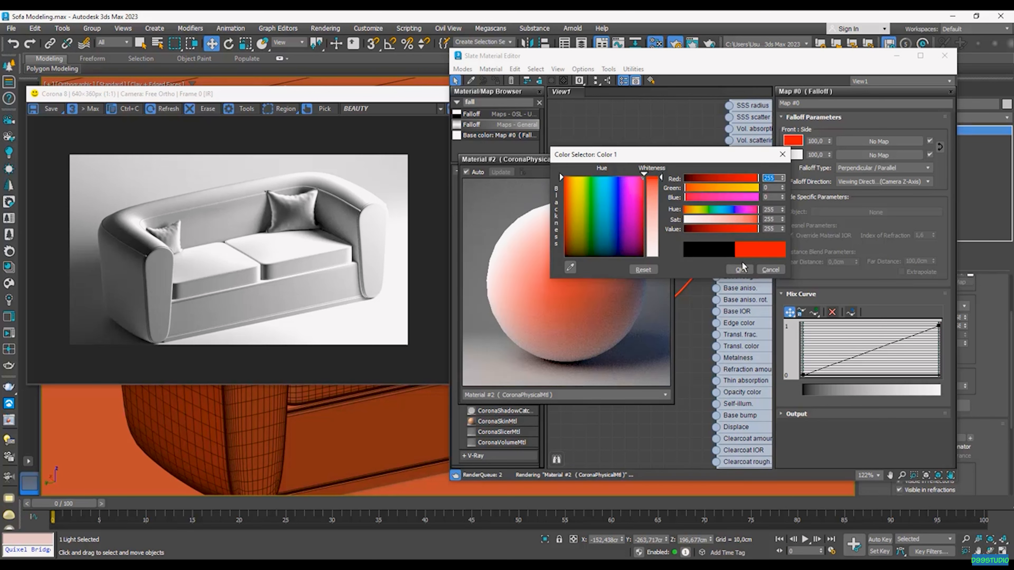
left_click(741, 270)
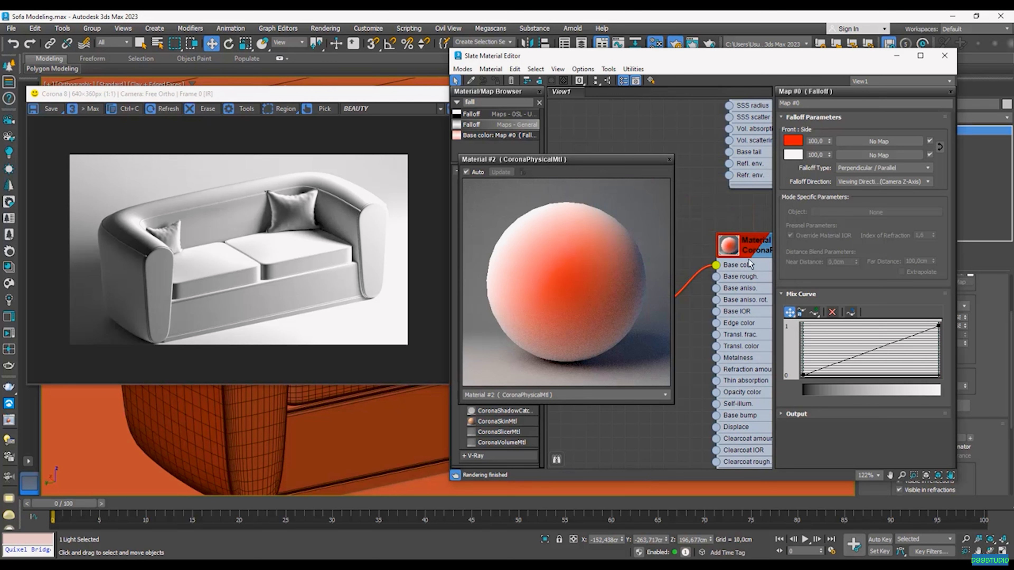
Step: Set the Falloff map's second colour to a fully saturated blue
left_click(795, 156)
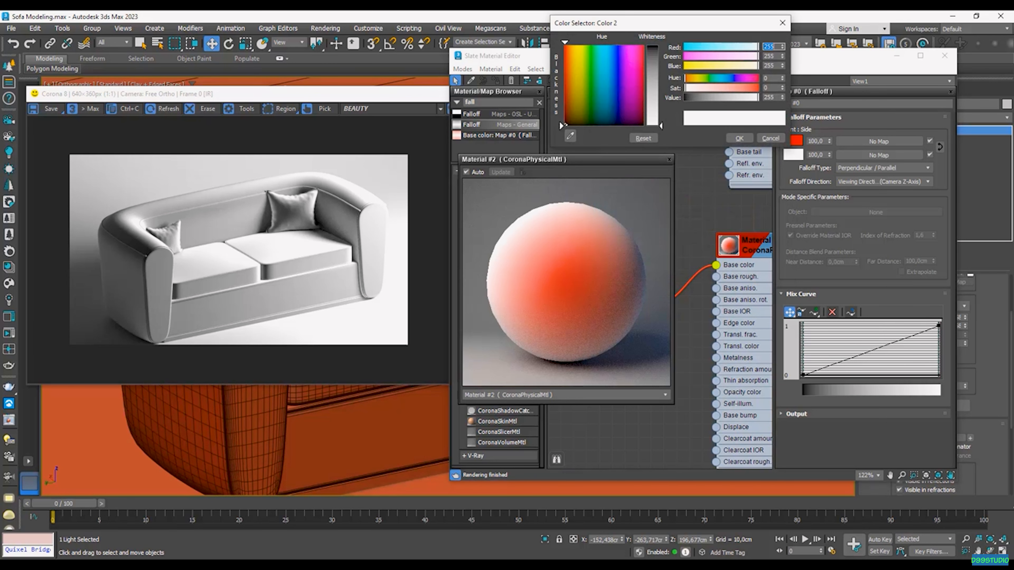
left_click(617, 47)
left_click(758, 89)
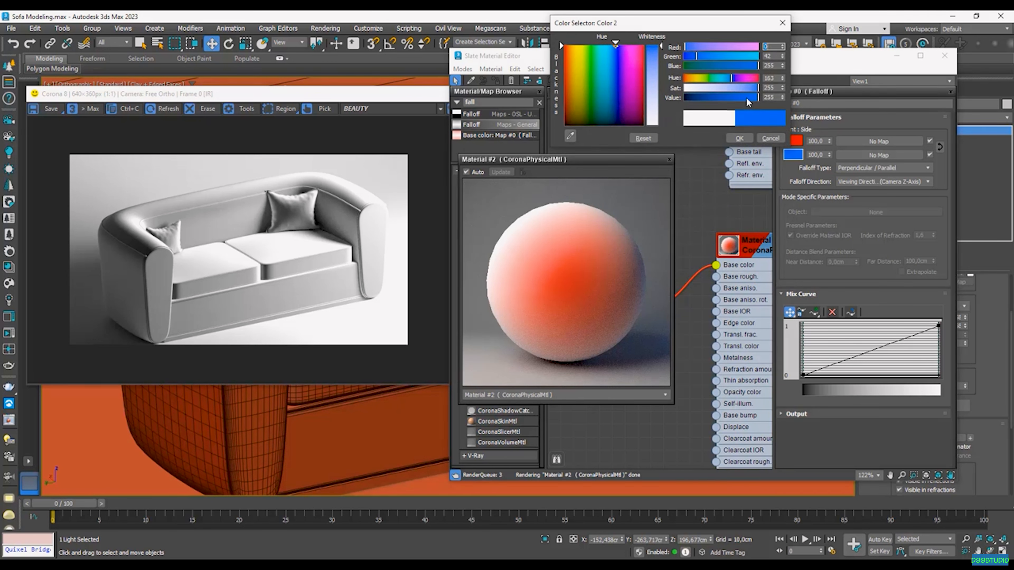
left_click(748, 98)
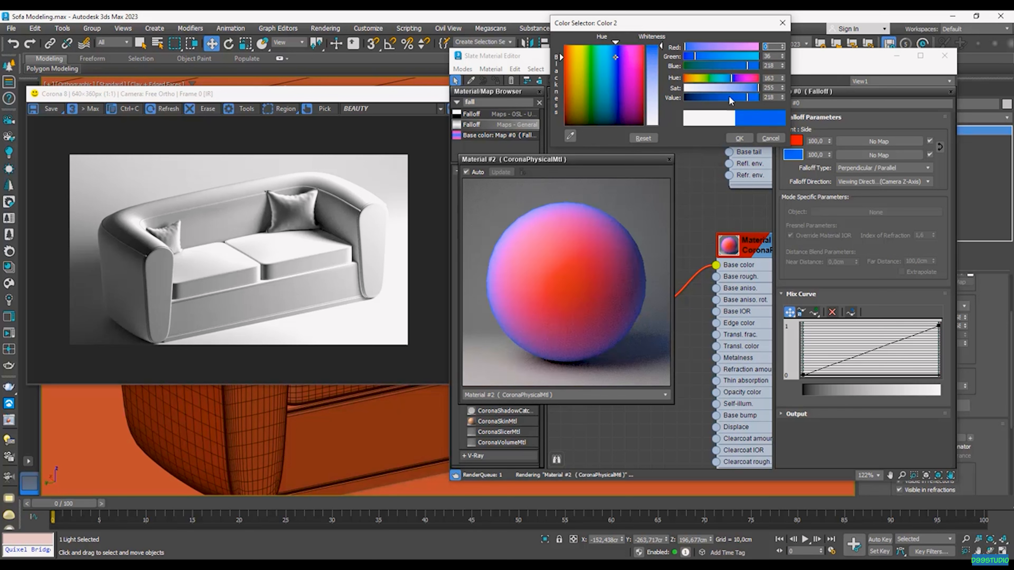
left_click(685, 98)
left_click(760, 98)
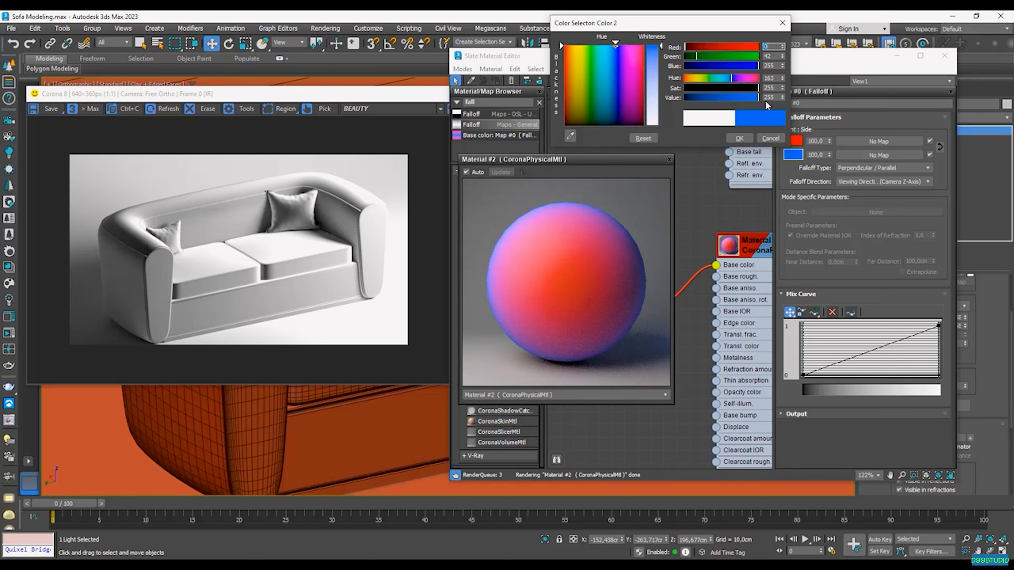
left_click(743, 138)
left_click(740, 138)
Step: Inspect the pillow's red-to-blue falloff shading in the Corona render window, then stop rendering
left_click(382, 113)
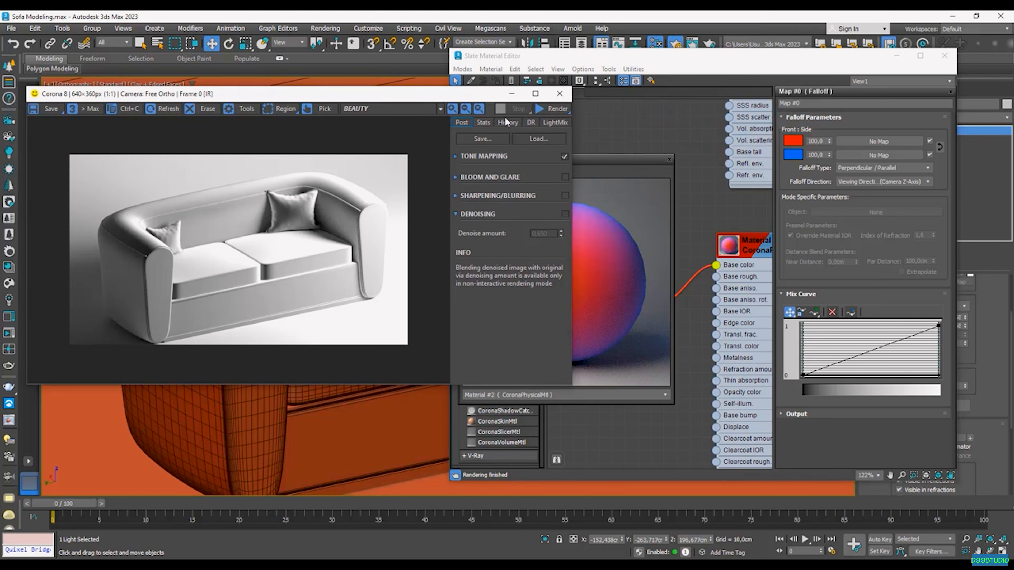
middle_click_drag(403, 427, 352, 432)
middle_click_drag(393, 404, 294, 493)
scroll(381, 364, "up", 1)
scroll(382, 384, "up", 1)
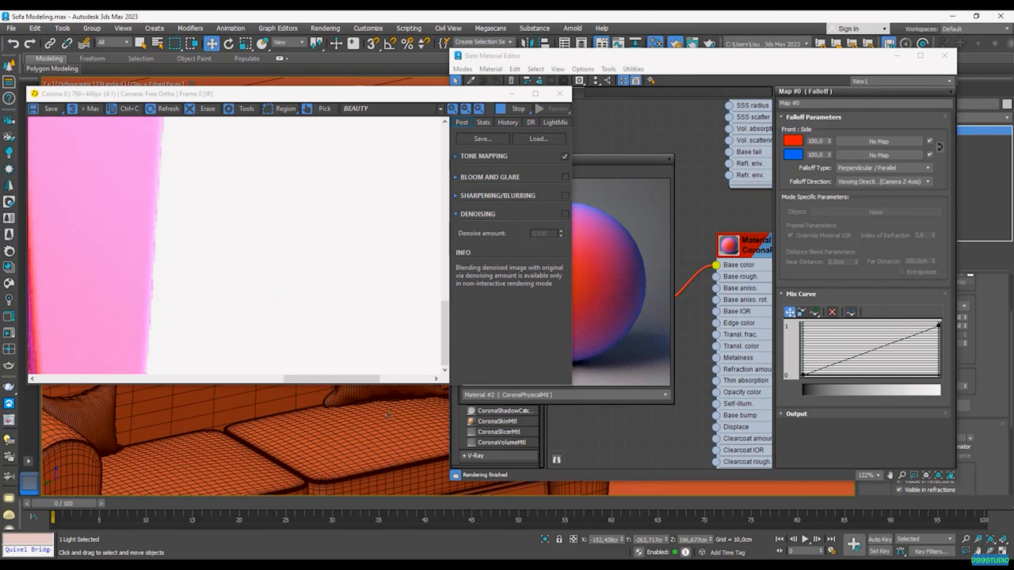
scroll(405, 395, "down", 2)
middle_click_drag(408, 393, 395, 446)
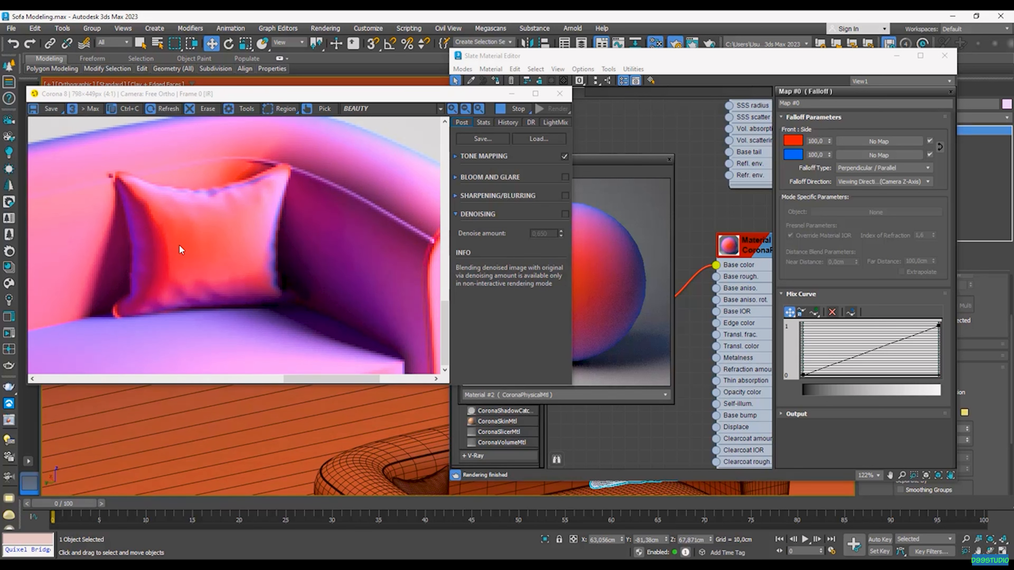
left_click(512, 109)
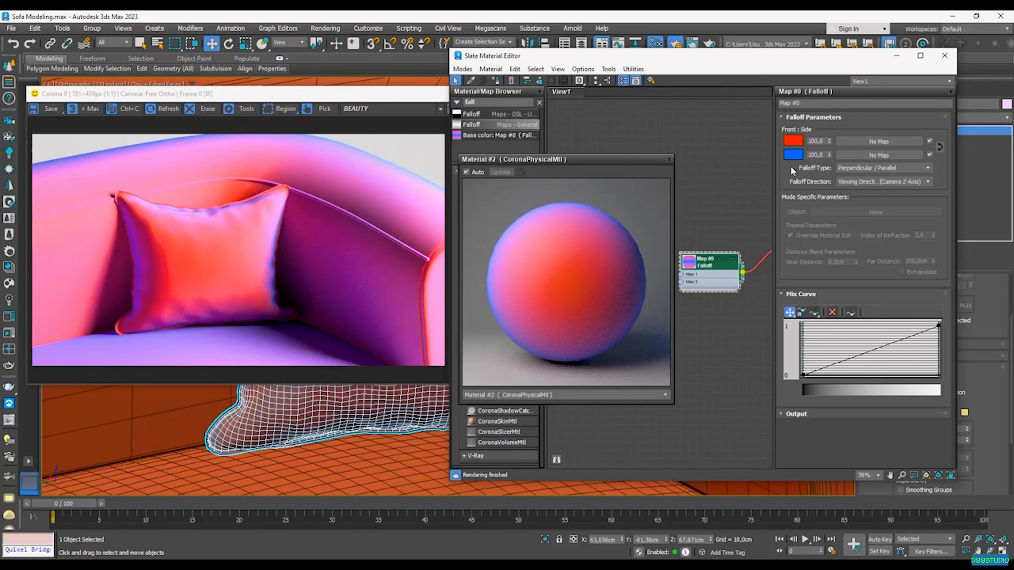
Step: Set the falloff type to Towards / Away and start Corona interactive rendering of the sofa
left_click(881, 171)
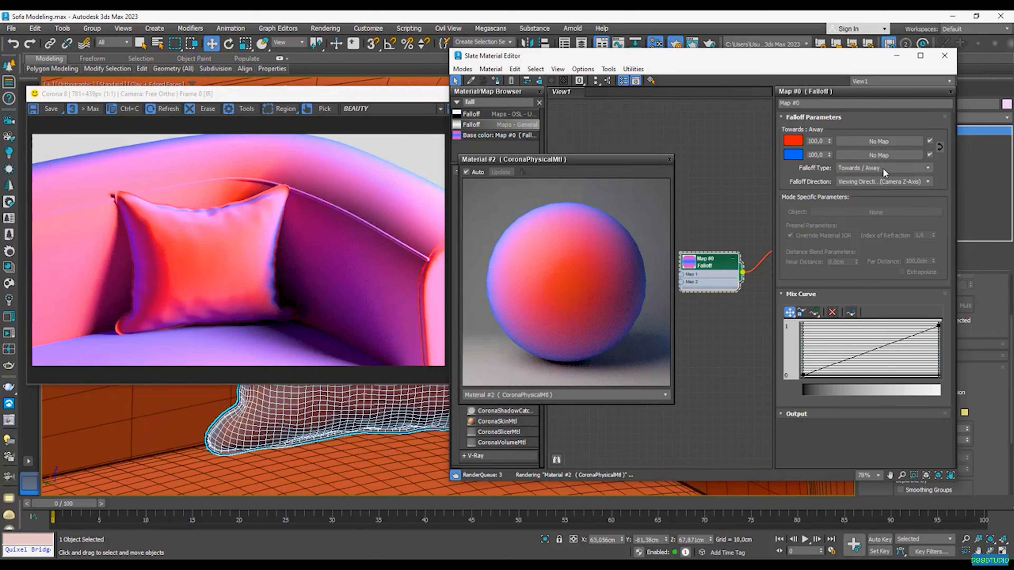
left_click(872, 176)
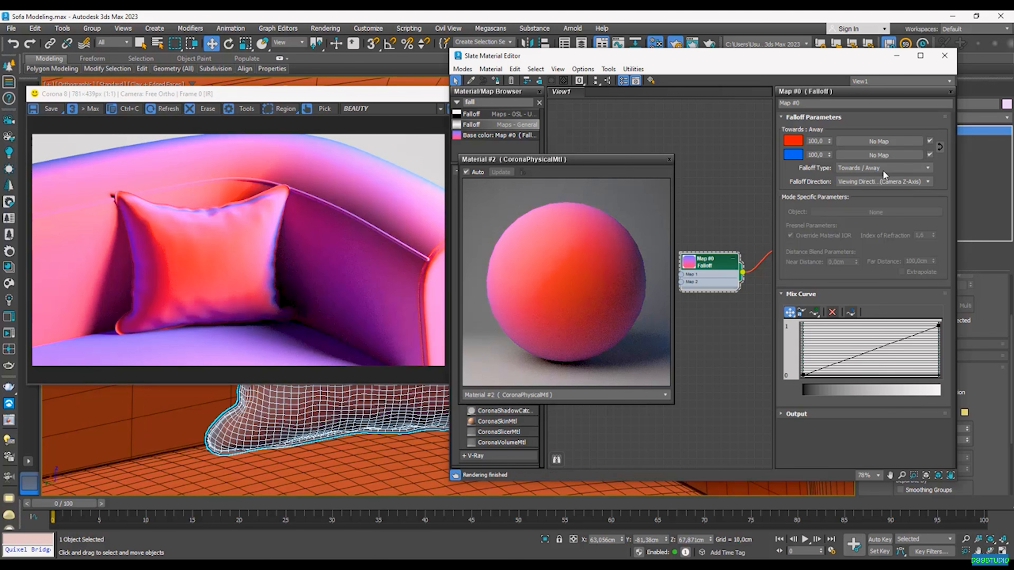
left_click(382, 97)
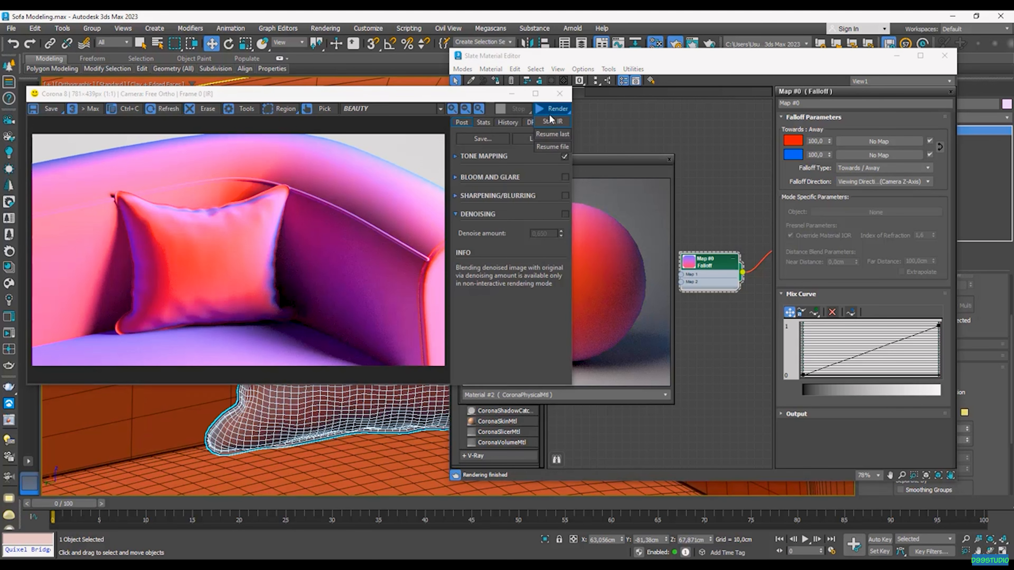
left_click(549, 119)
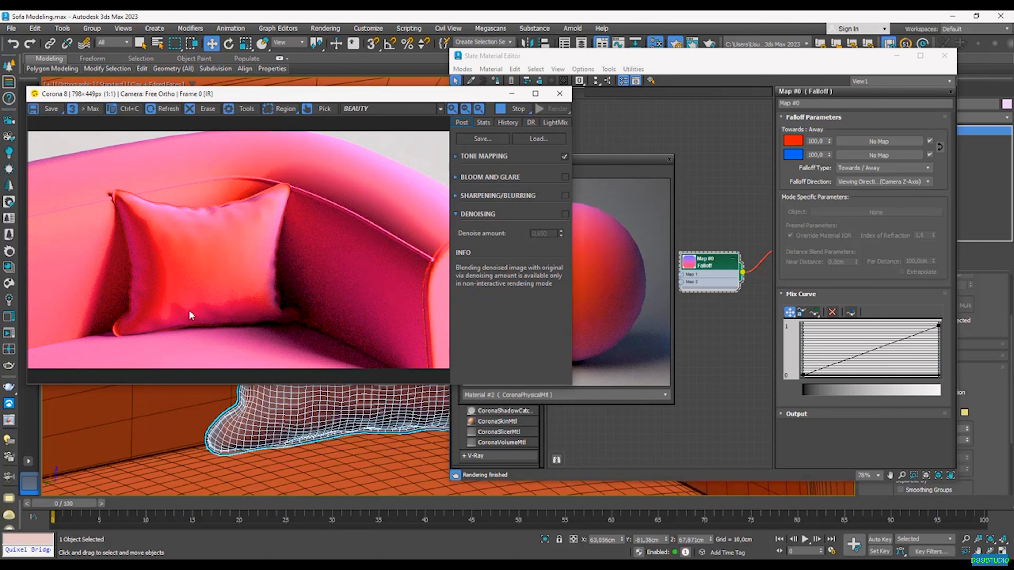
Step: Try Fresnel, Shadow / Light and Distance Blend, settle on Perpendicular / Parallel, and frame the whole sofa
left_click(863, 168)
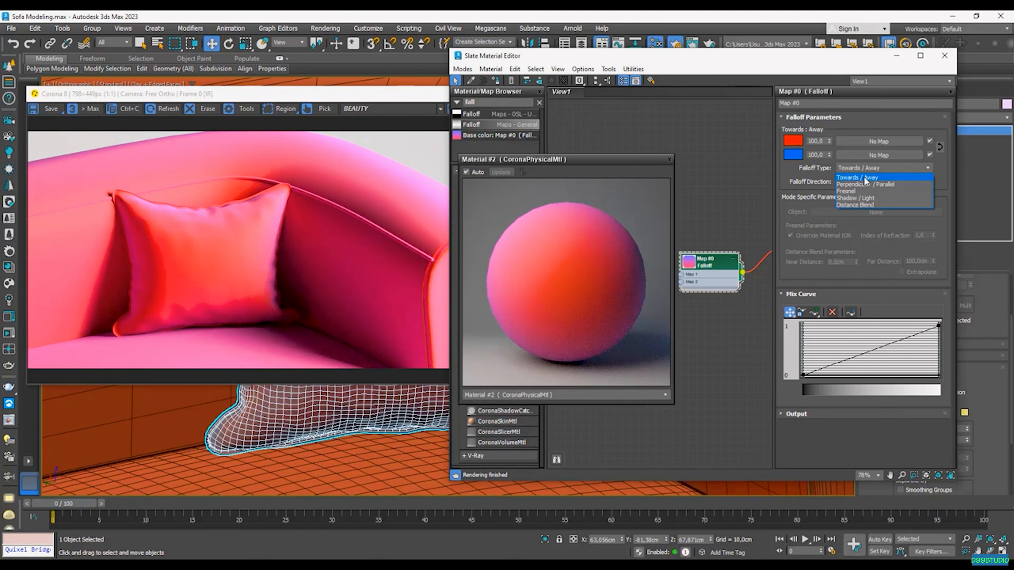
left_click(866, 191)
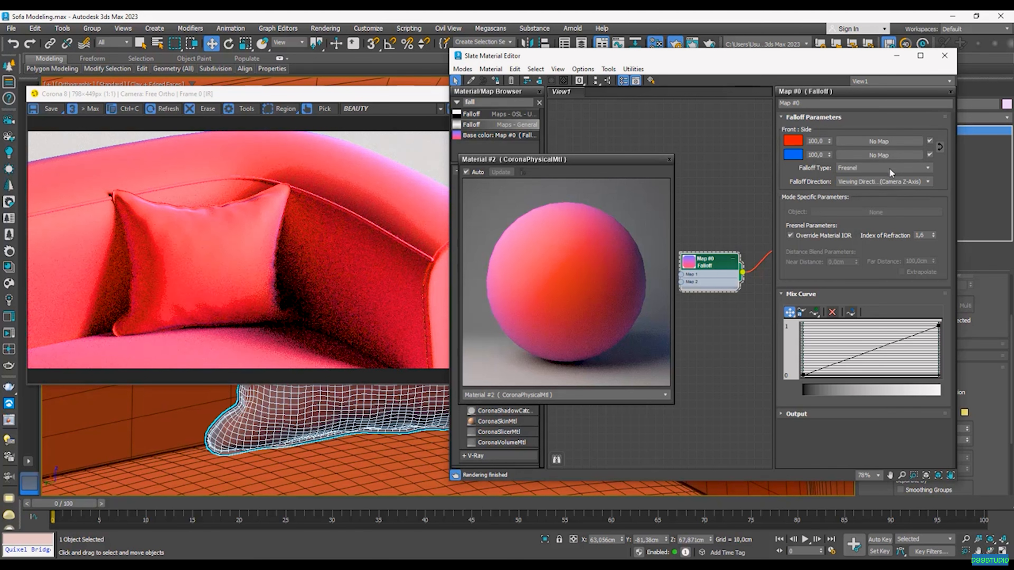
left_click(888, 168)
left_click(854, 198)
left_click(882, 169)
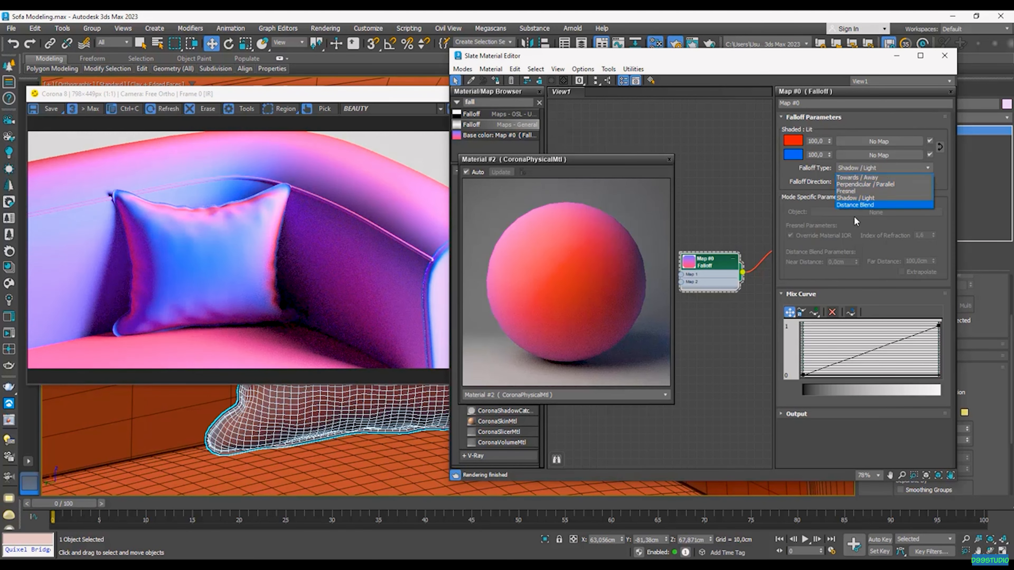
left_click(868, 204)
left_click(870, 169)
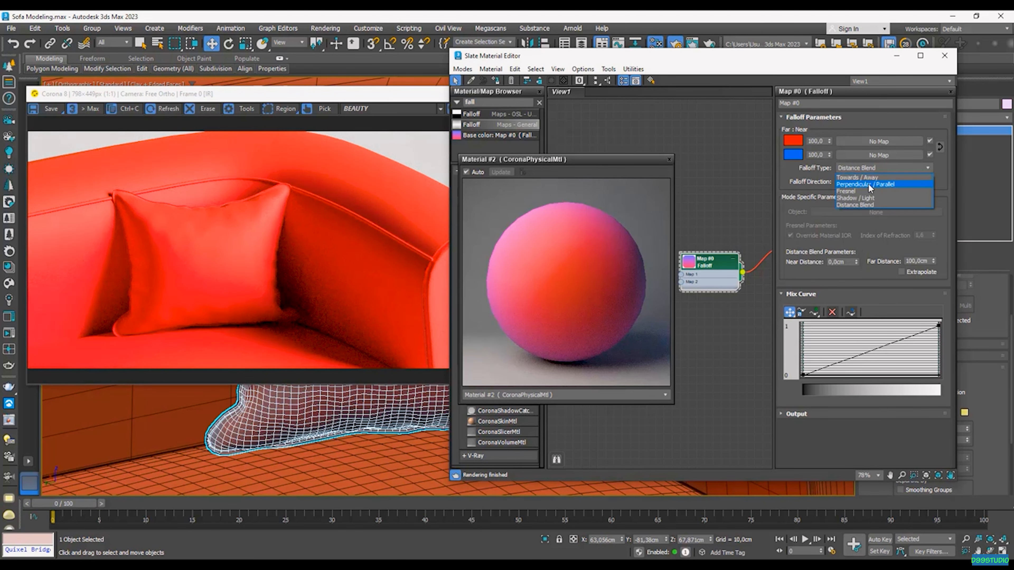
left_click(869, 185)
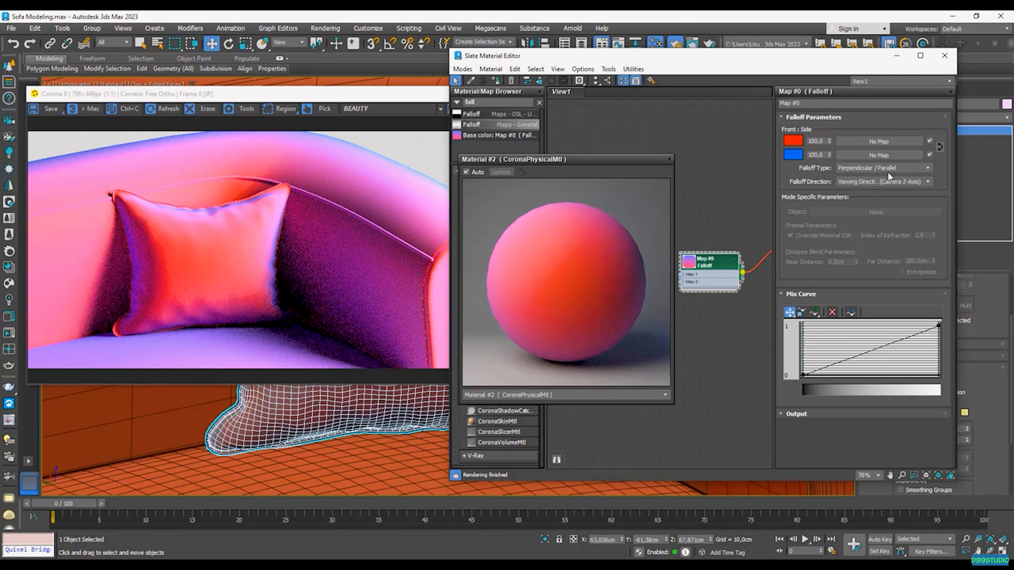
scroll(407, 436, "down", 4)
middle_click_drag(407, 436, 454, 355)
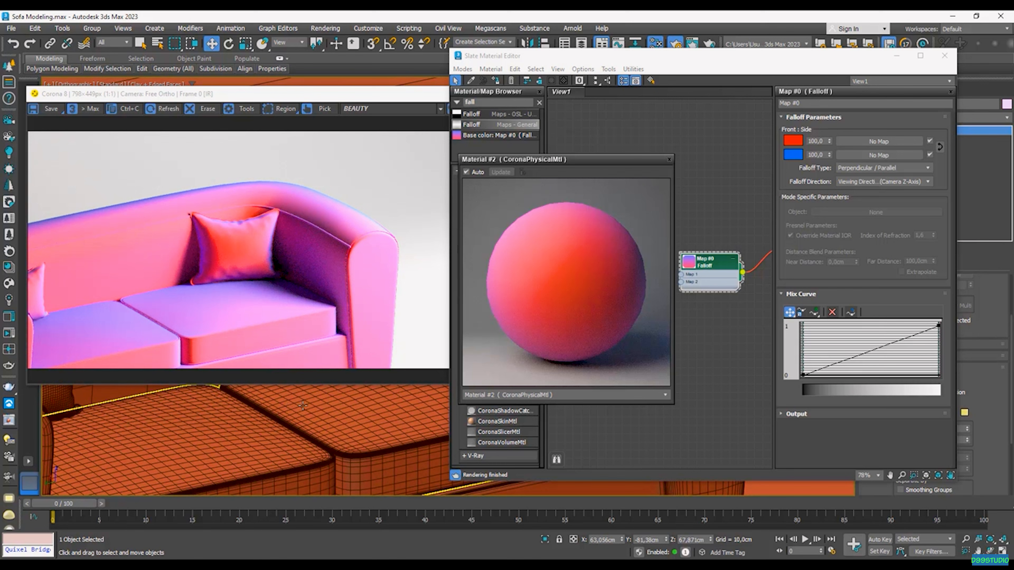
Step: Make the Mix Curve's top-right end point Bezier-Corner and drag its handle to bow the curve upward
left_click(864, 276)
scroll(340, 402, "up", 6)
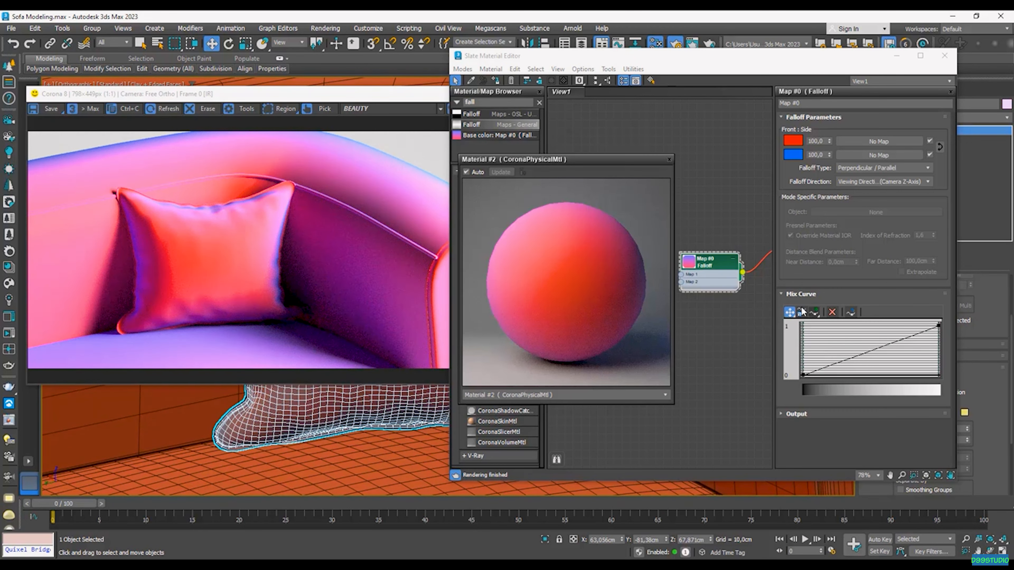
left_click(938, 325)
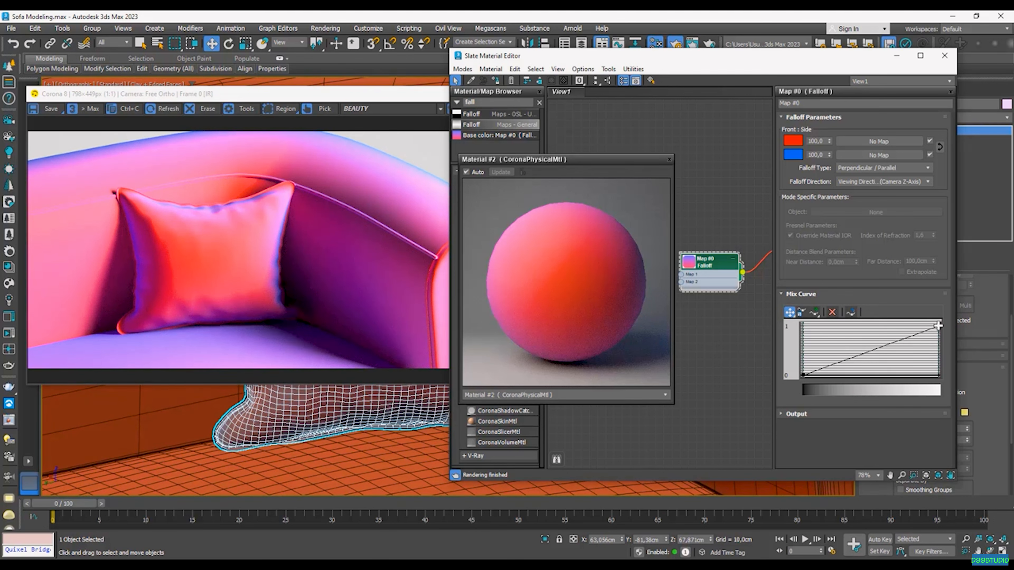
right_click(938, 326)
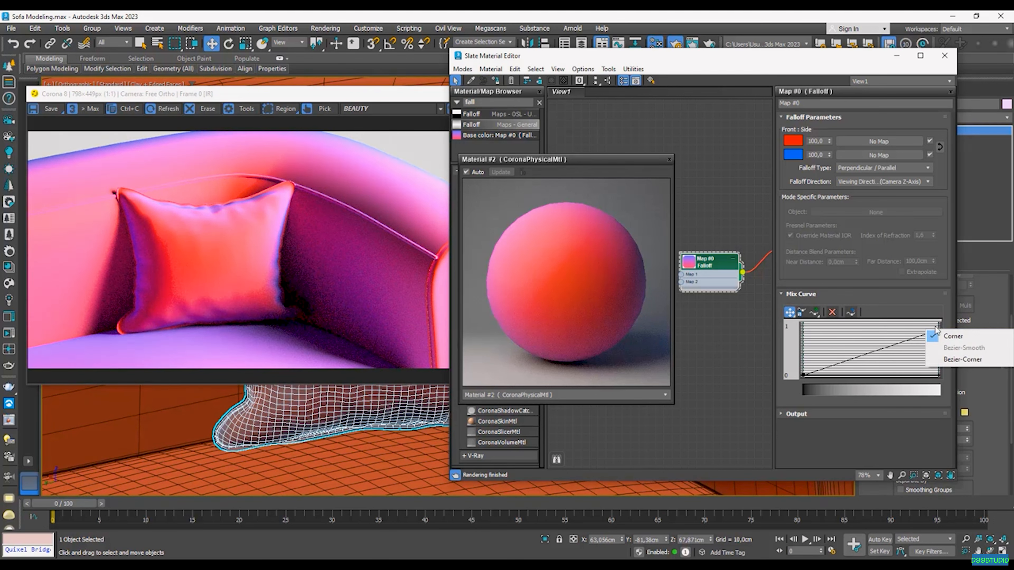
left_click(974, 363)
left_click_drag(907, 343, 867, 327)
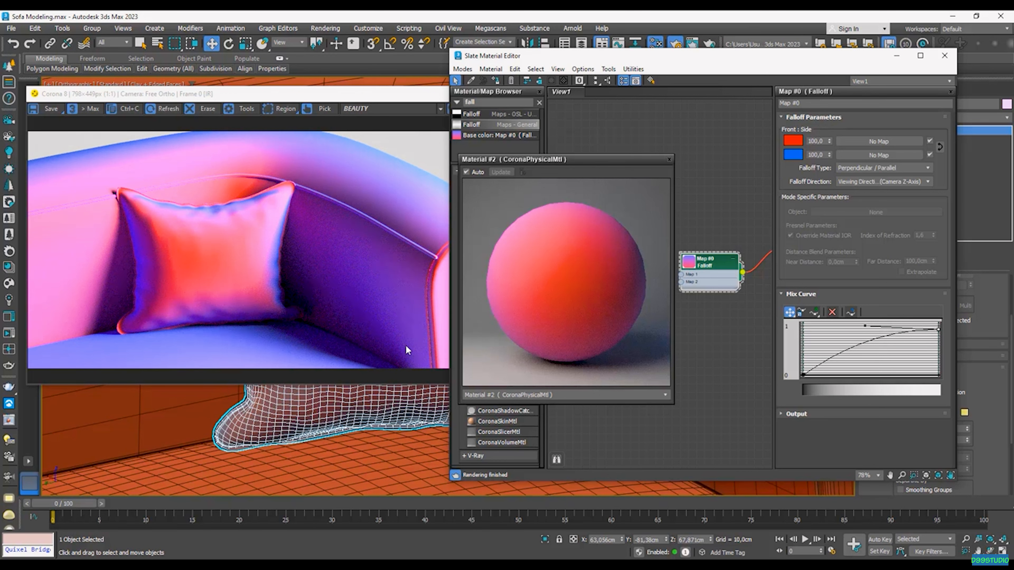
Step: Make the mix curve's start point Bezier and drag the handles so the curve rises steeply, then flattens
left_click(824, 374)
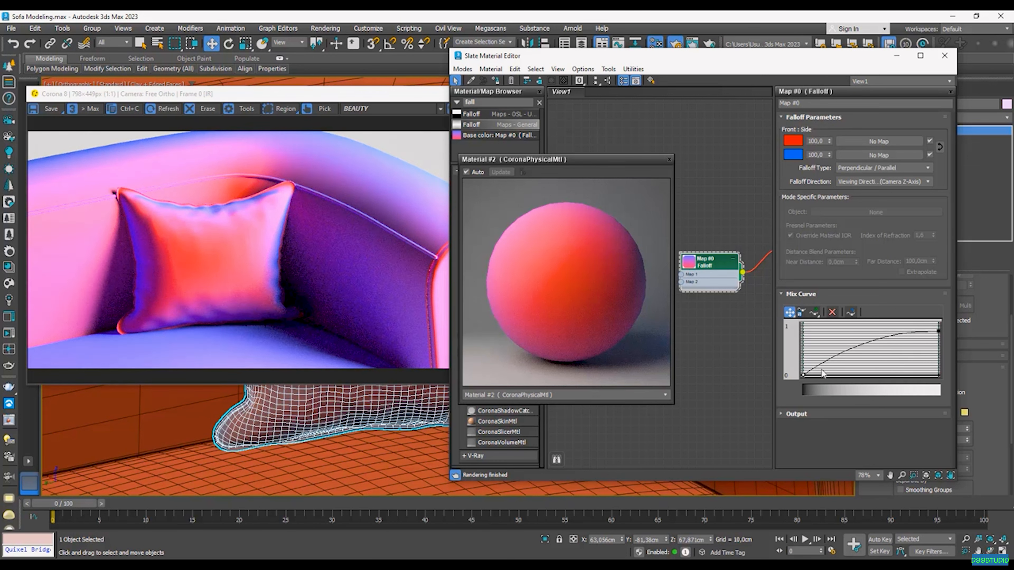
right_click(803, 375)
left_click(840, 409)
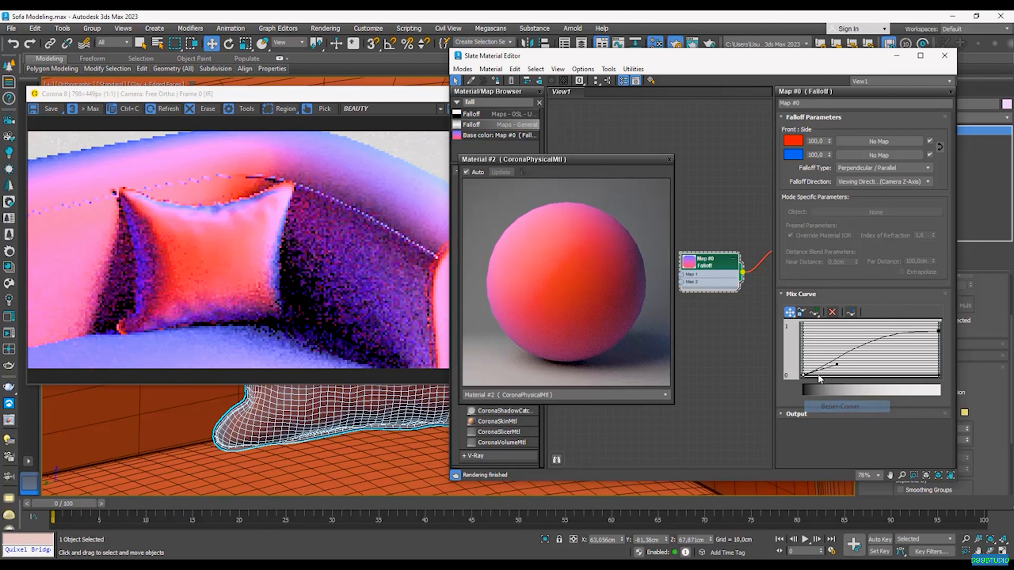
left_click_drag(836, 364, 819, 347)
left_click_drag(939, 331, 938, 331)
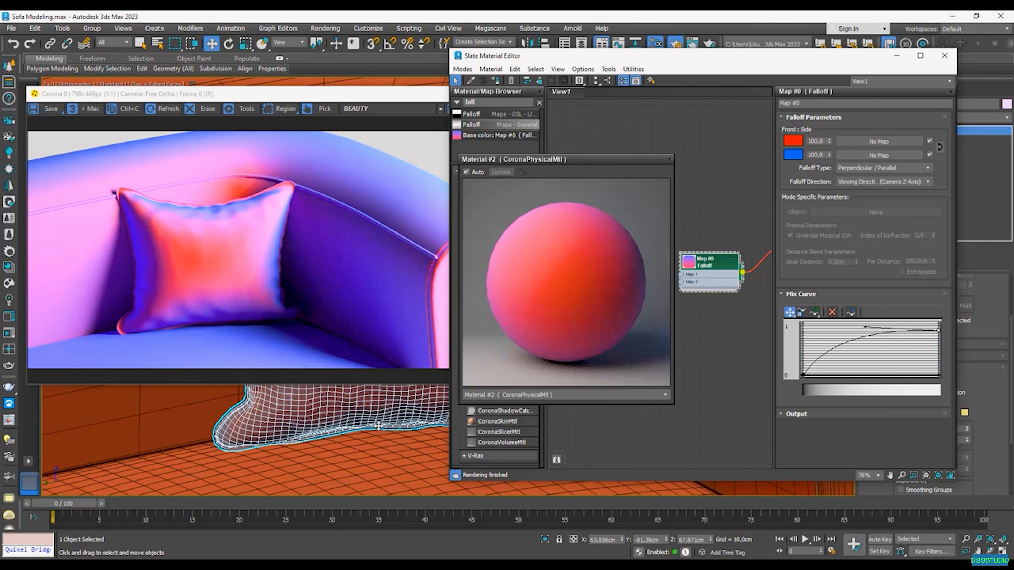
left_click_drag(937, 333, 937, 334)
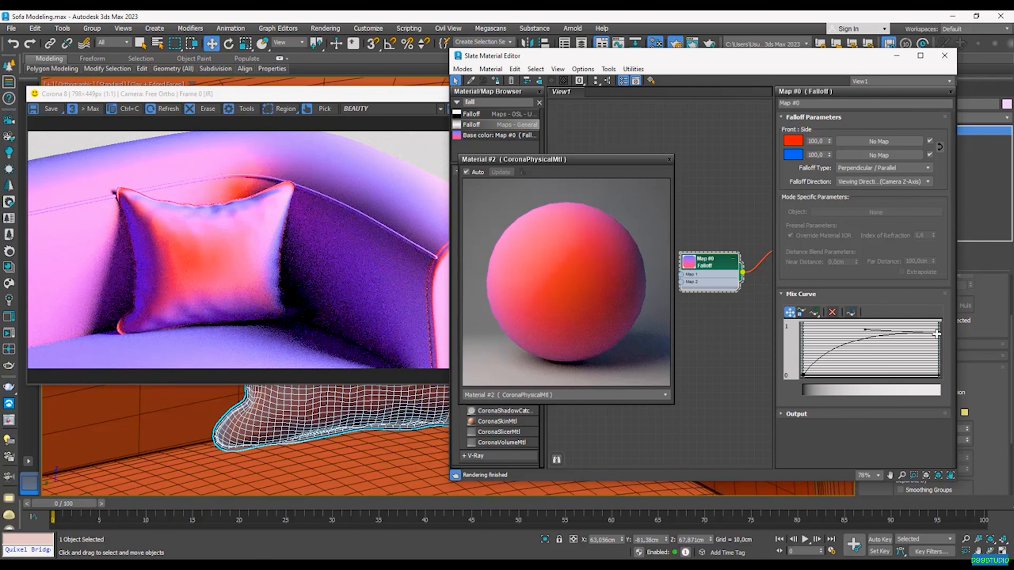
left_click_drag(865, 329, 896, 331)
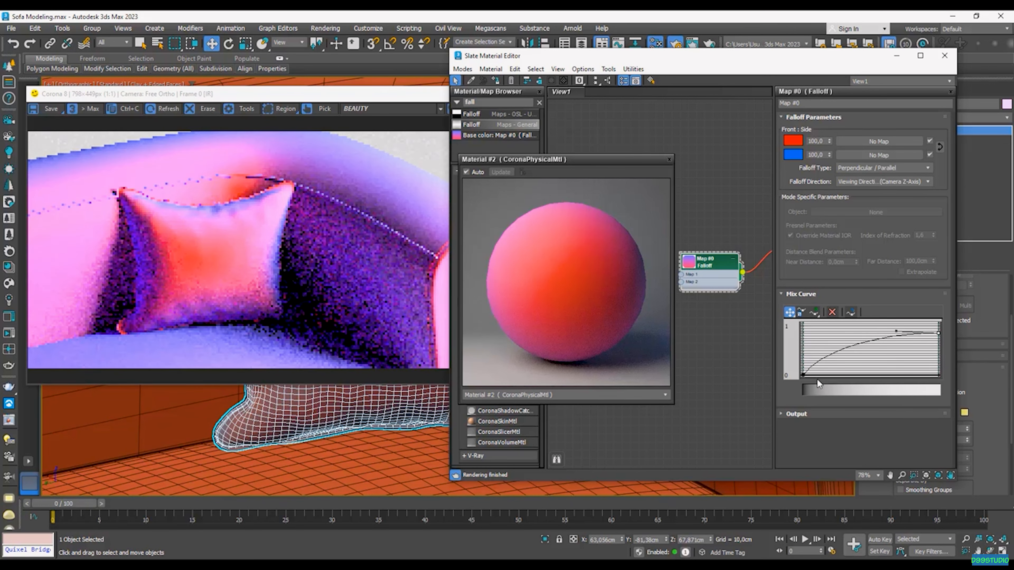
left_click_drag(819, 347, 836, 349)
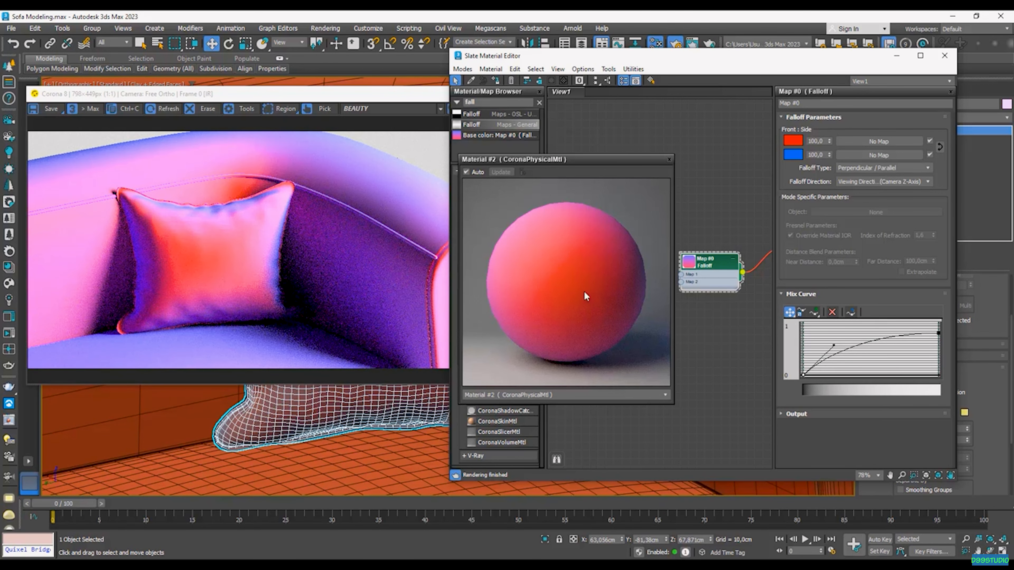
Step: Add a Bezier-Corner middle point, then delete it and adjust the right end handle to soften the curve
left_click(814, 312)
left_click(869, 341)
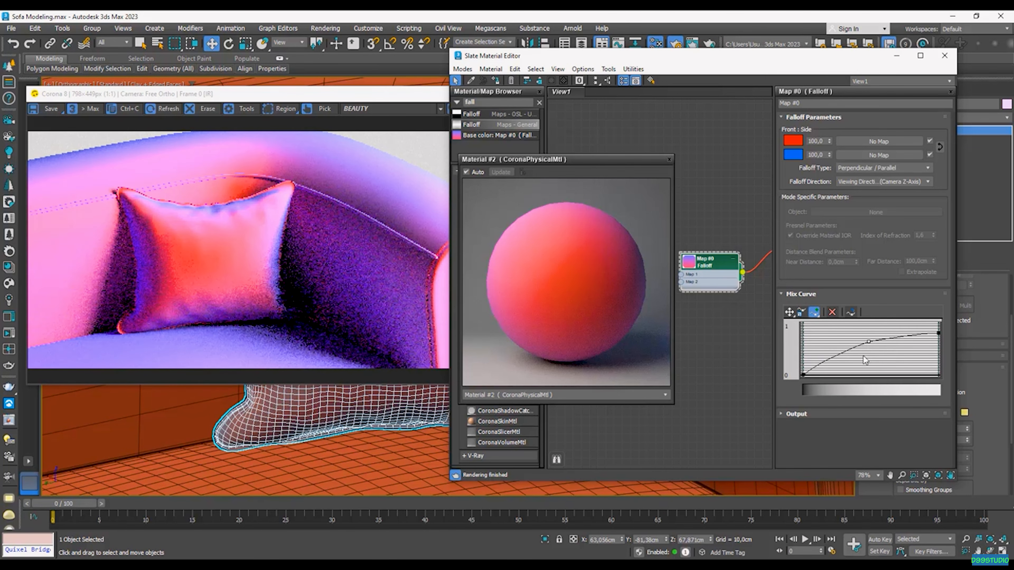
right_click(869, 343)
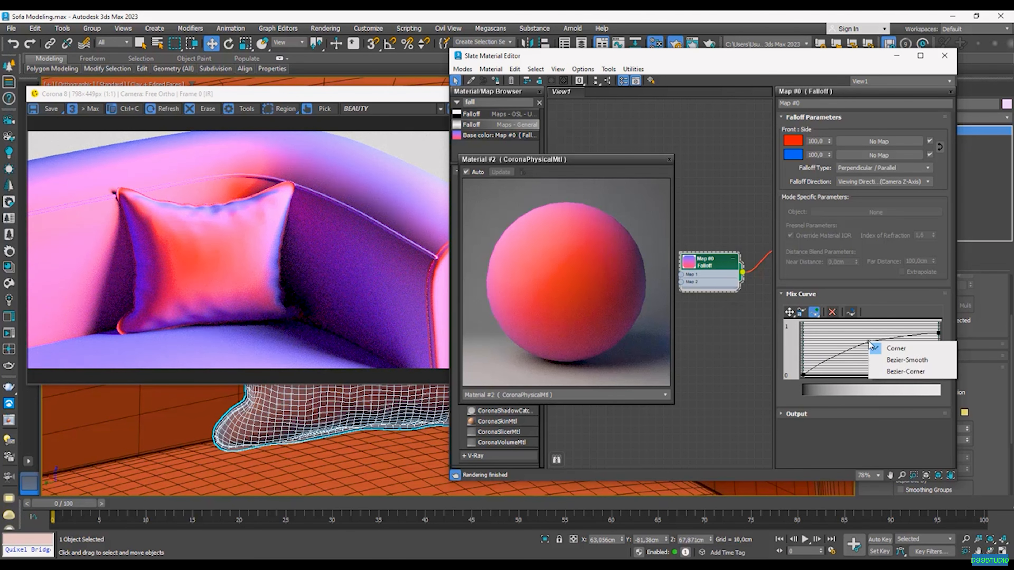
left_click(914, 372)
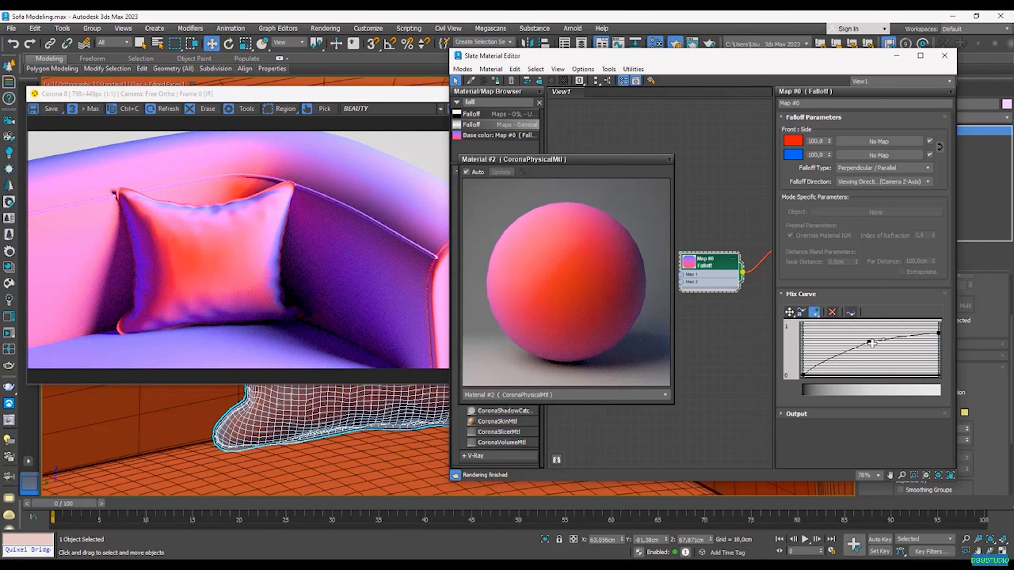
left_click(832, 312)
left_click(833, 313)
left_click(790, 312)
left_click(938, 333)
left_click_drag(922, 333, 853, 328)
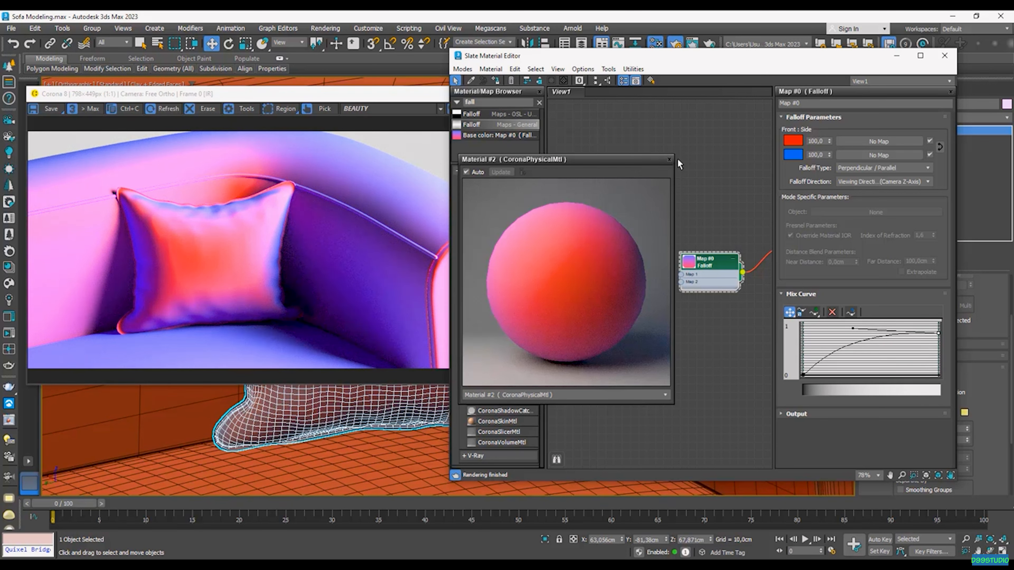
Step: Close the material preview and add a CoronaBitmap loaded with TexturesCom_Fabric_Muslin_1K_albedo.tif
left_click(669, 159)
left_click(717, 233)
scroll(717, 232, "down", 5)
type("co")
key("BackSpace")
key("BackSpace")
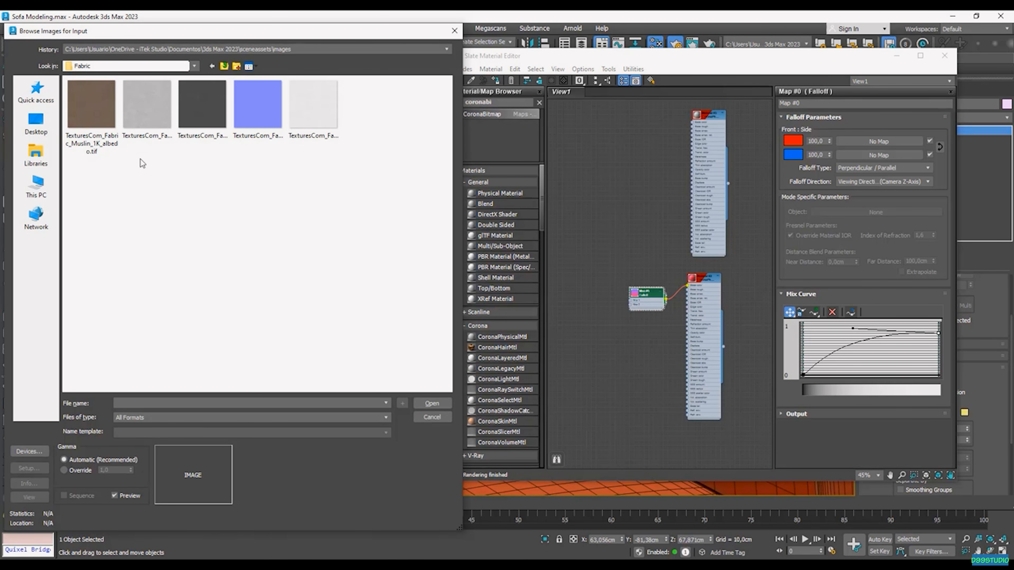
left_click(92, 110)
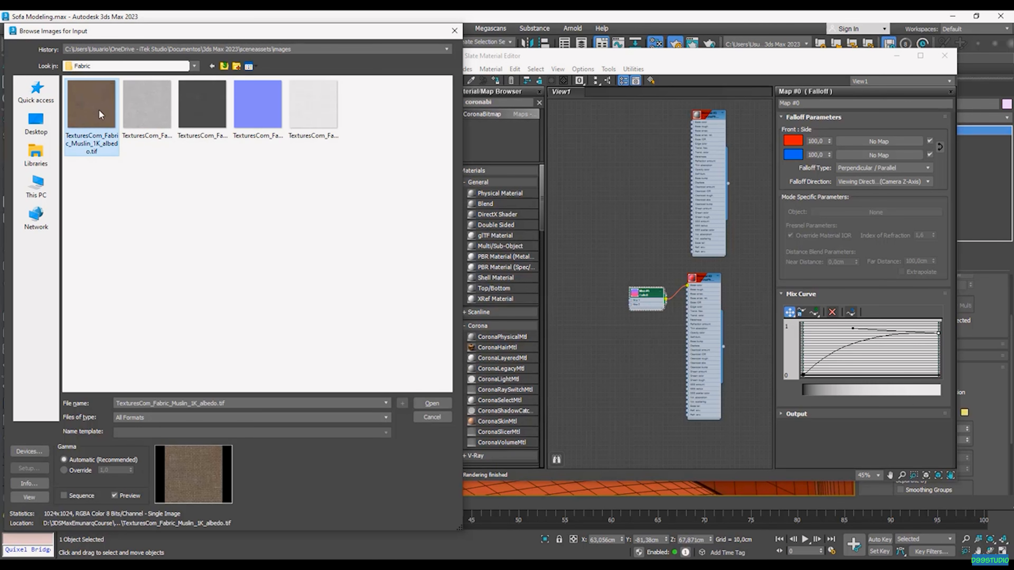
left_click(432, 403)
scroll(651, 241, "up", 3)
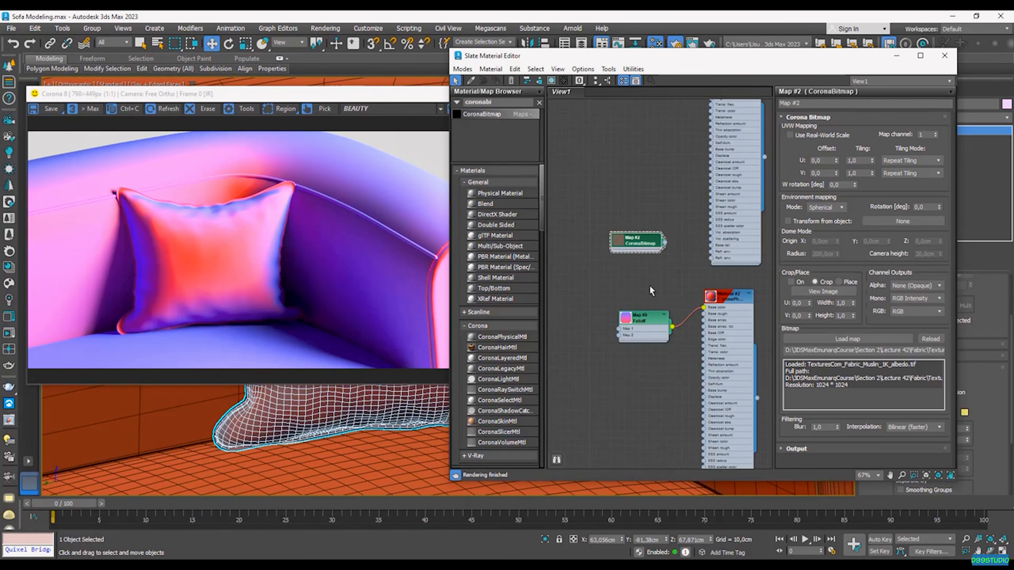
scroll(650, 287, "down", 3)
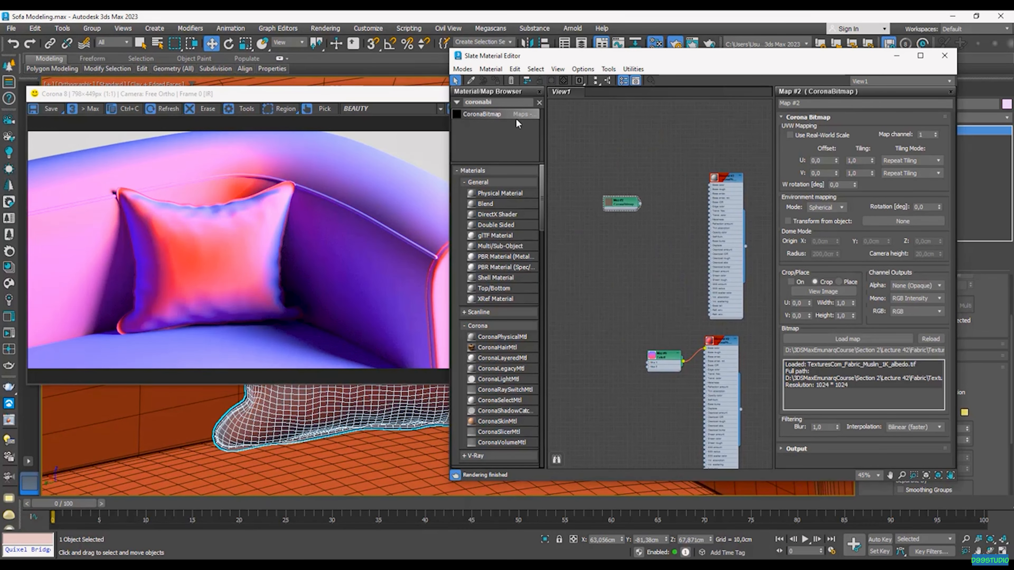
Step: Add CoronaBitmap nodes for the Muslin alpha and height textures and arrange them in the graph
left_click_drag(500, 117, 663, 252)
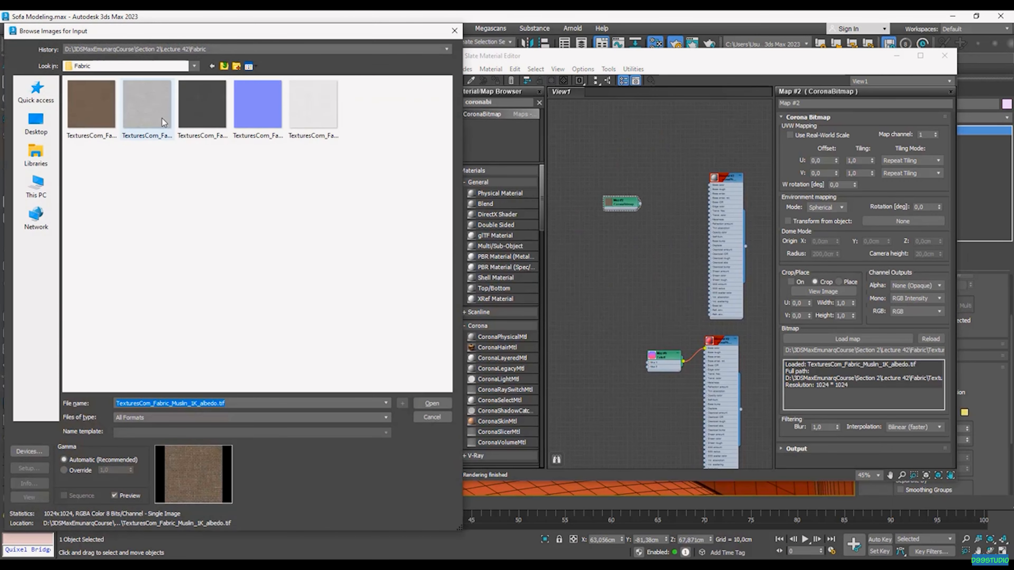
left_click(155, 107)
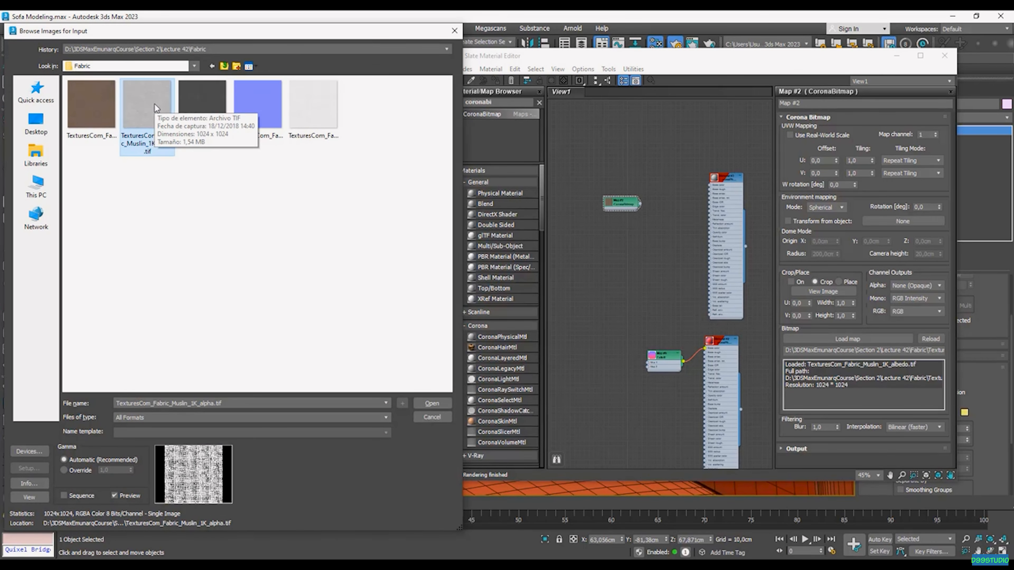
left_click(443, 407)
left_click_drag(651, 250, 611, 184)
left_click_drag(496, 111, 683, 271)
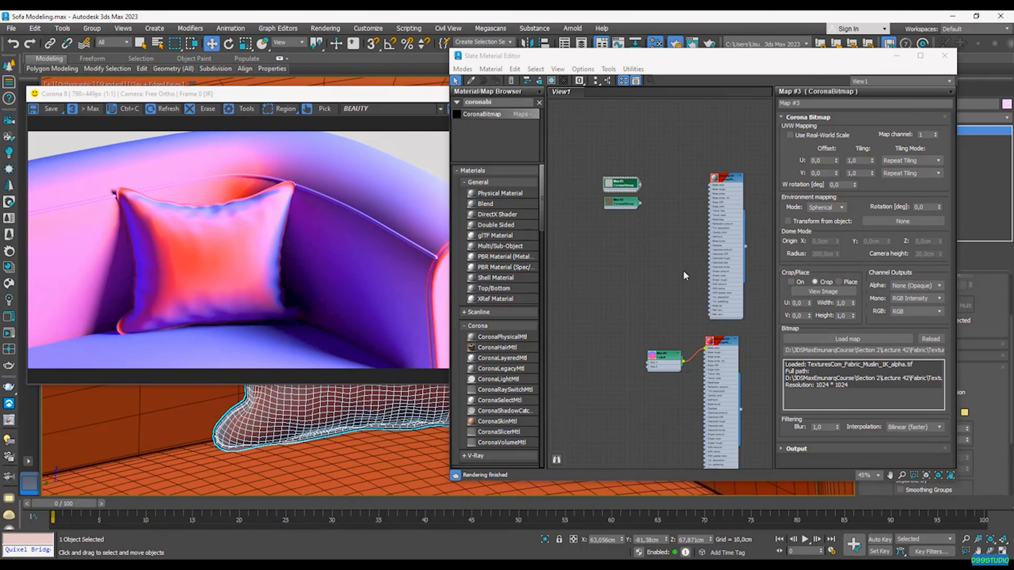
left_click(203, 109)
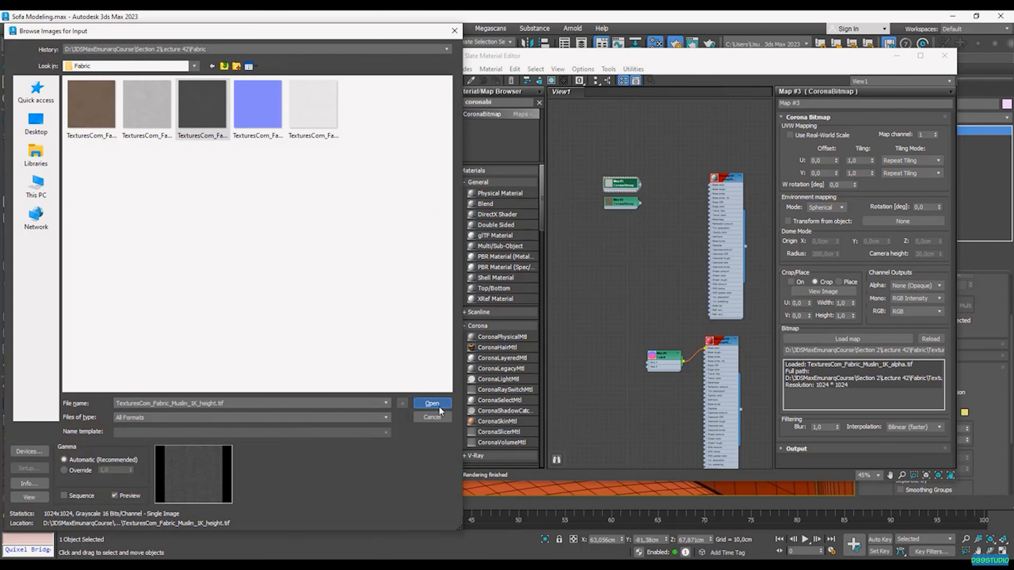
left_click(431, 403)
left_click_drag(636, 236, 626, 294)
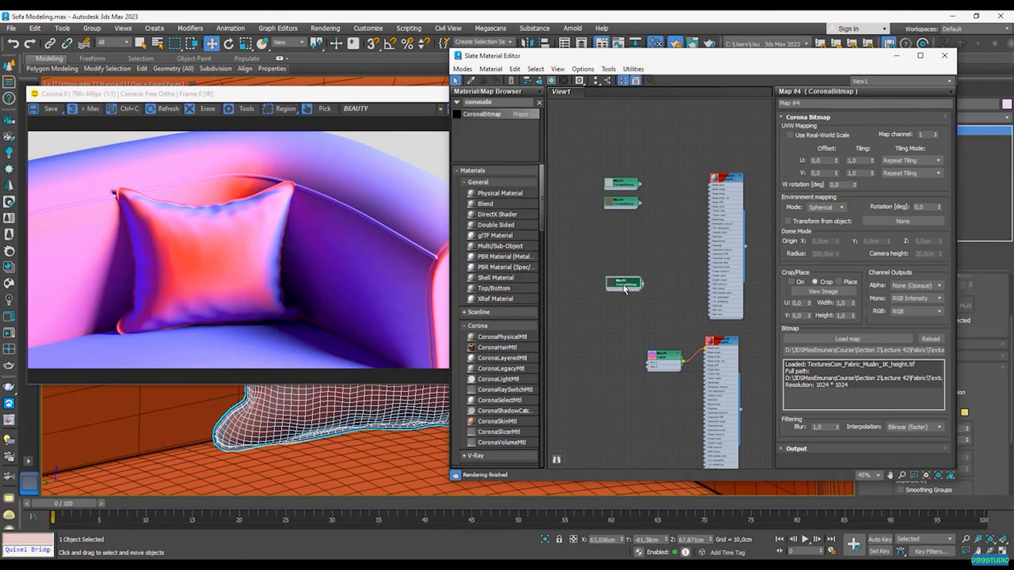
Step: Add CoronaBitmap nodes for the normal and roughness textures, then search the browser for coronami
left_click_drag(605, 198, 675, 251)
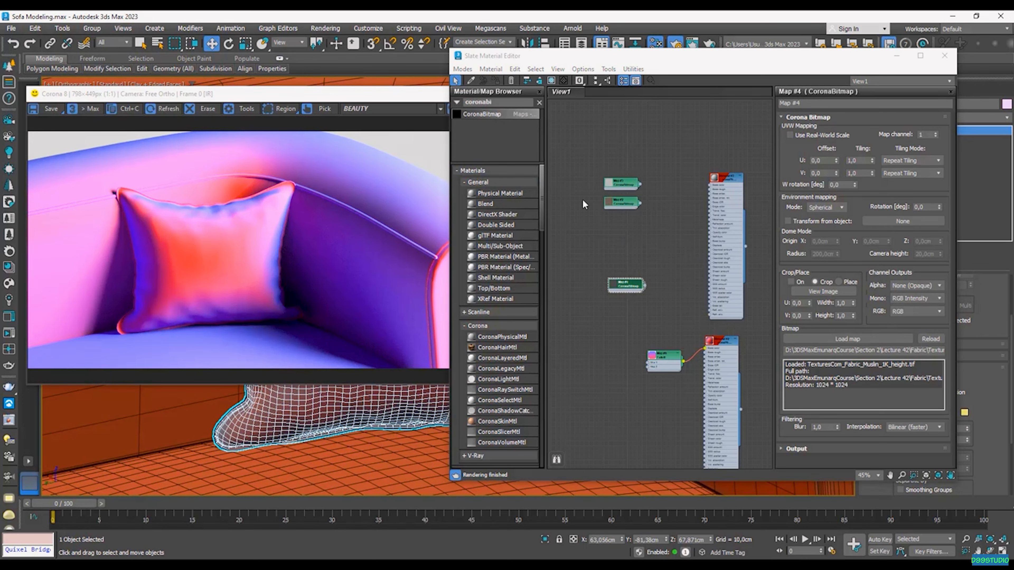
left_click(264, 107)
left_click(432, 404)
left_click_drag(667, 245, 583, 271)
left_click_drag(500, 119, 625, 243)
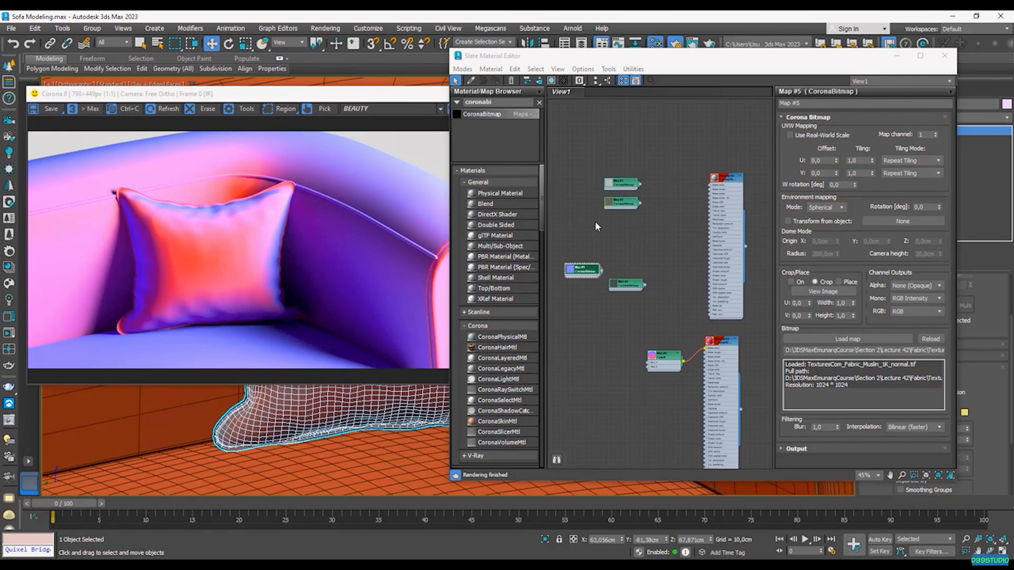
left_click(335, 107)
left_click(432, 403)
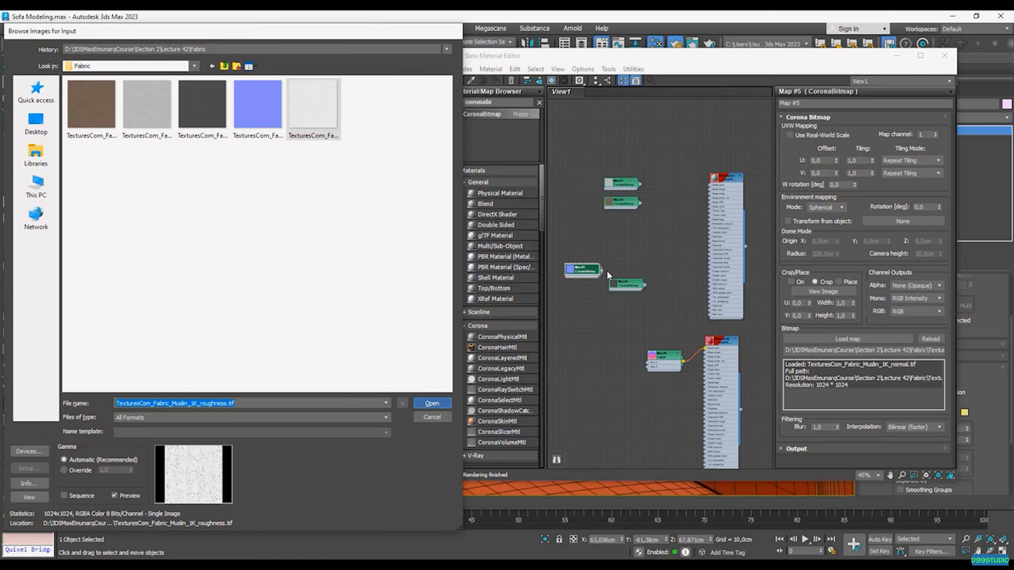
scroll(624, 142, "up", 3)
double_click(498, 103)
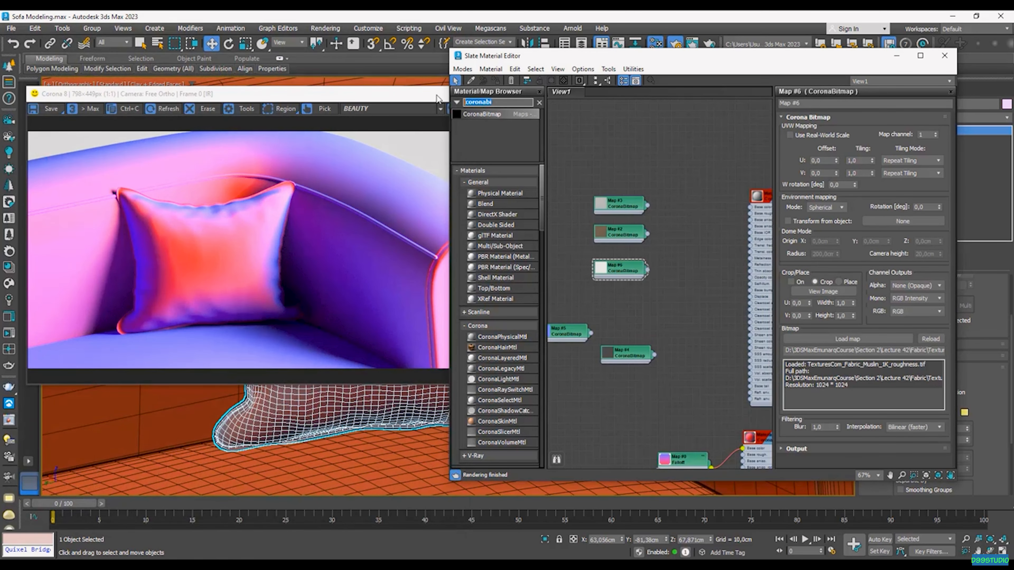
type("coronami")
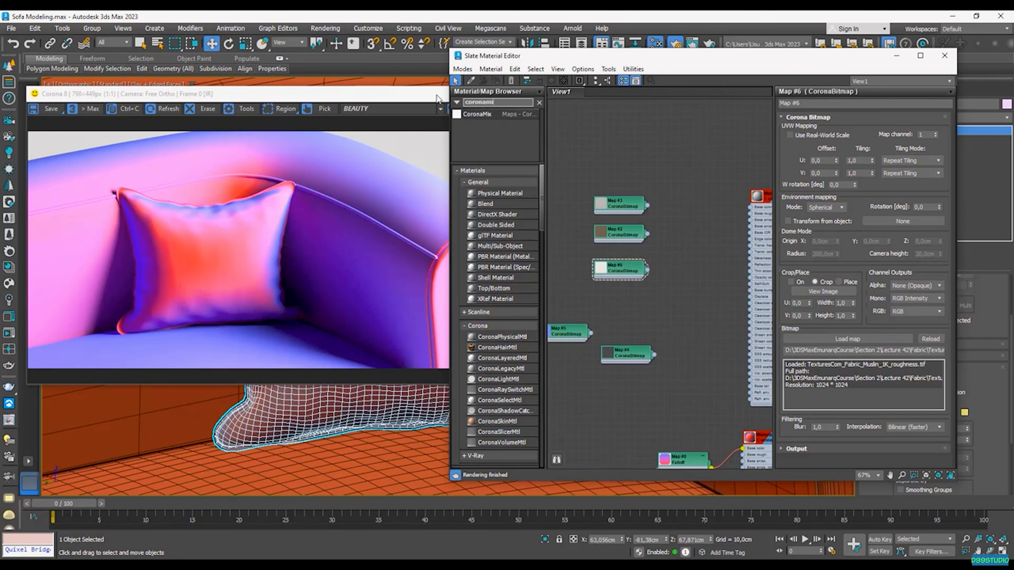
Step: Add a CoronaMix with Map #3 on Top and Map #2 on Bottom, set to Multiply
left_click_drag(477, 113, 626, 250)
scroll(623, 193, "up", 1)
left_click_drag(626, 250, 674, 225)
left_click(654, 258)
left_click_drag(636, 201, 674, 216)
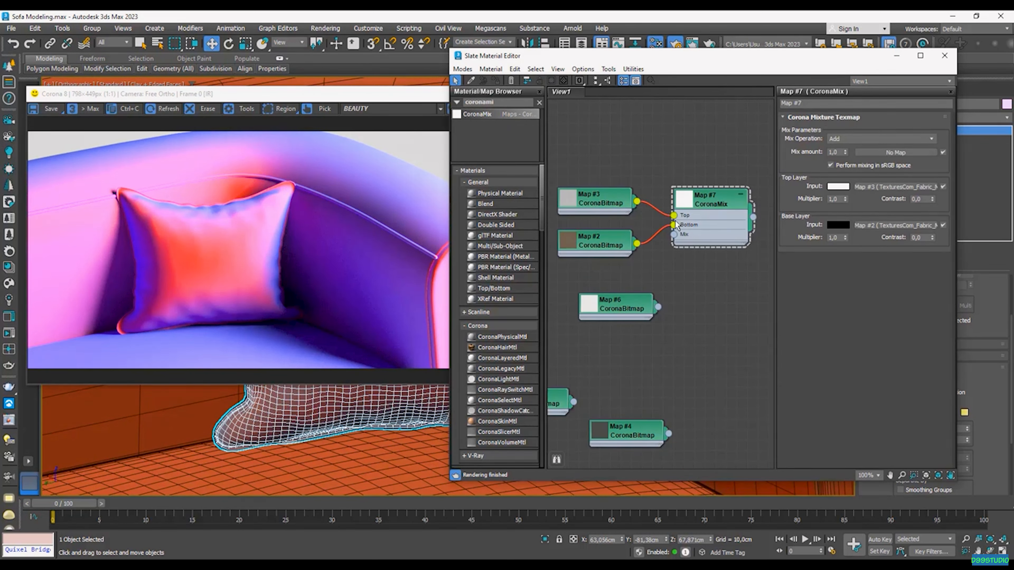
middle_click_drag(678, 194, 683, 217)
left_click_drag(618, 226, 619, 216)
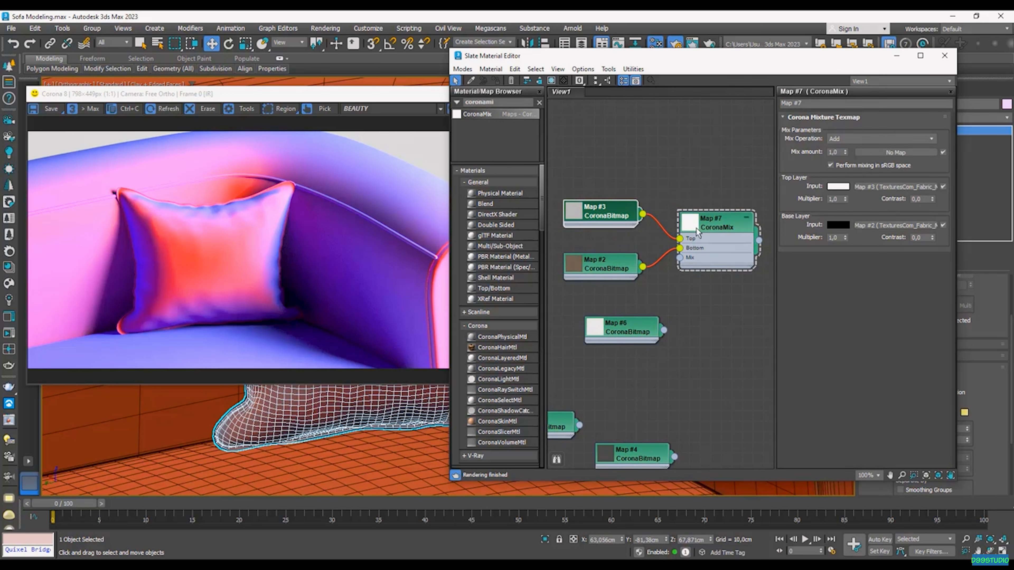
left_click(876, 138)
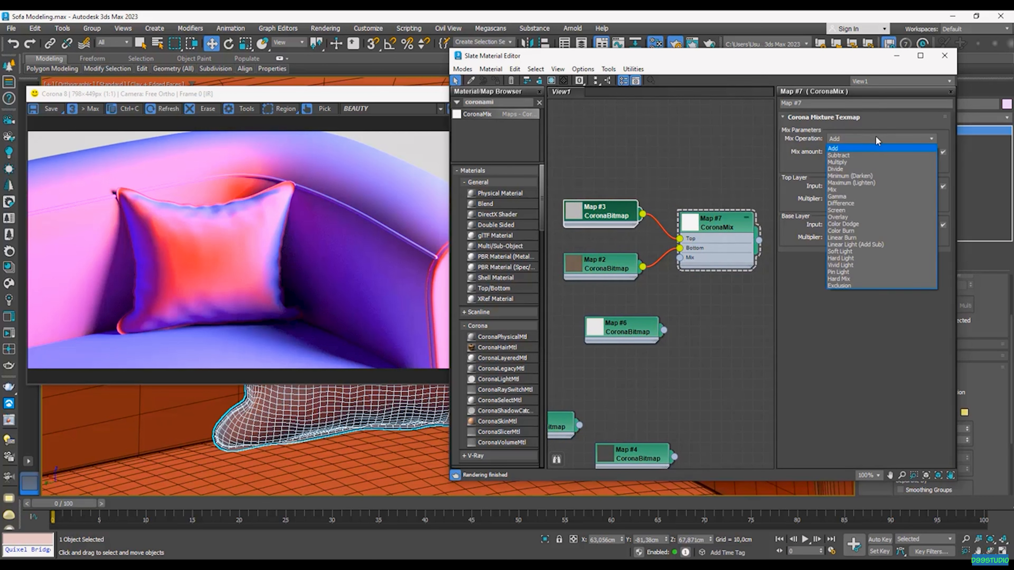
left_click(854, 162)
scroll(710, 307, "down", 2)
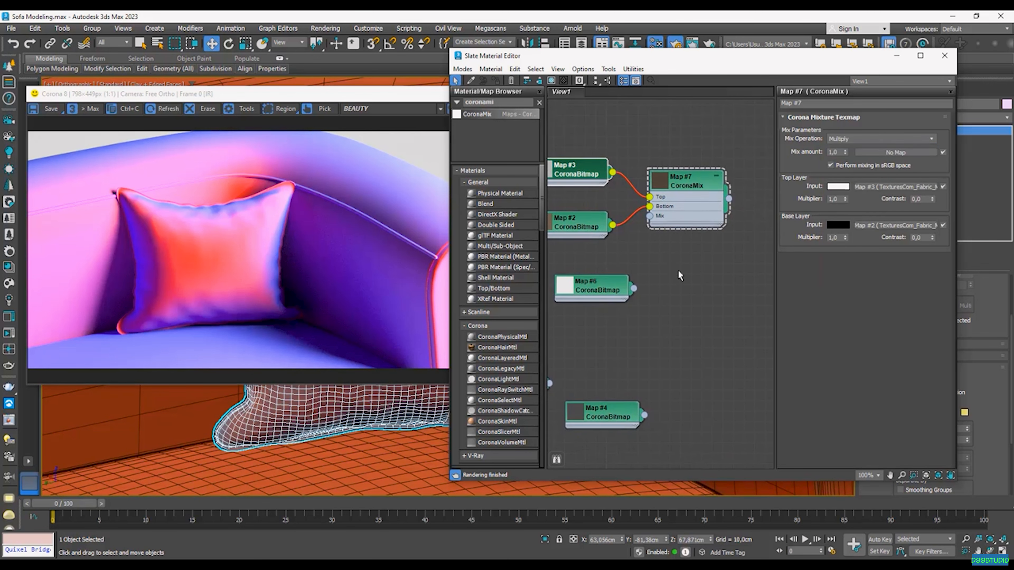
scroll(634, 292, "up", 2)
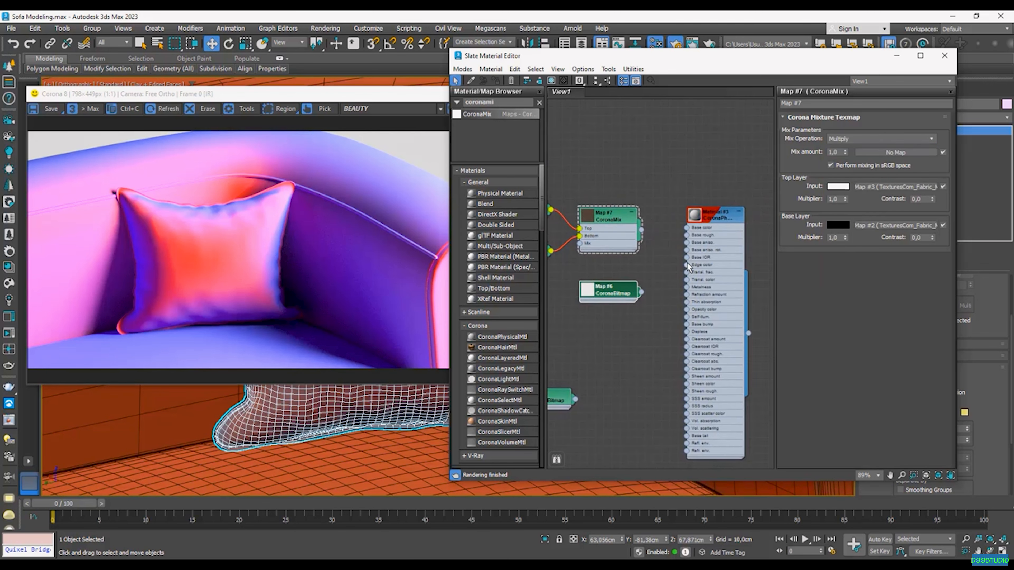
Step: Wire the roughness bitmap to Material #3's Base rough and the mix to Base color
double_click(689, 233)
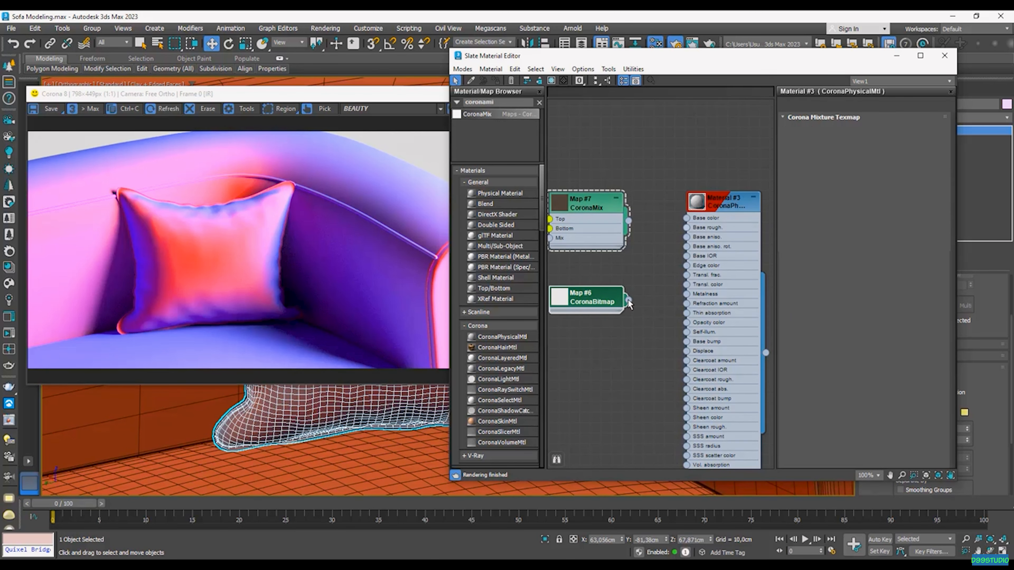
left_click_drag(628, 299, 692, 231)
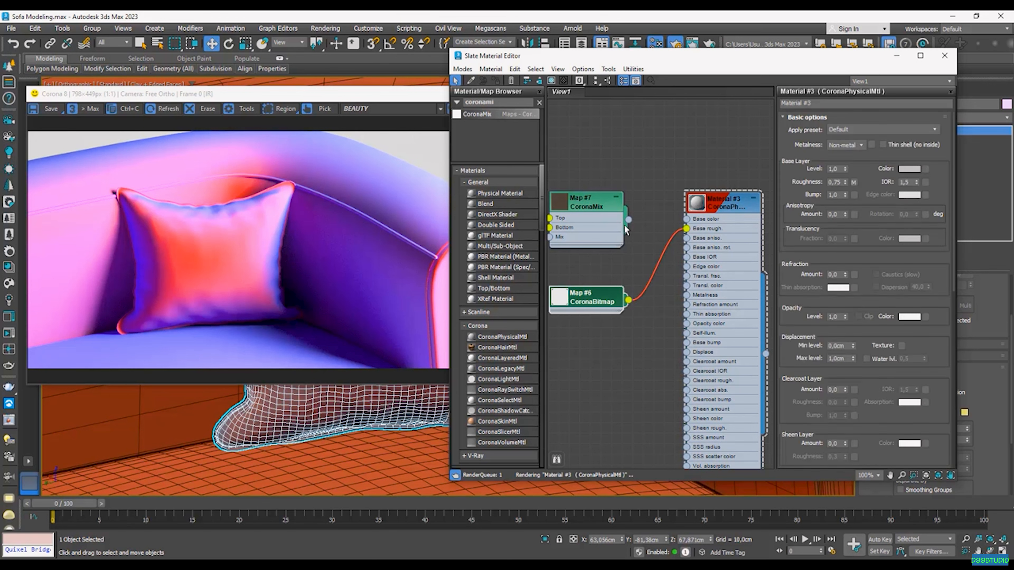
left_click_drag(628, 219, 686, 219)
scroll(692, 216, "down", 3)
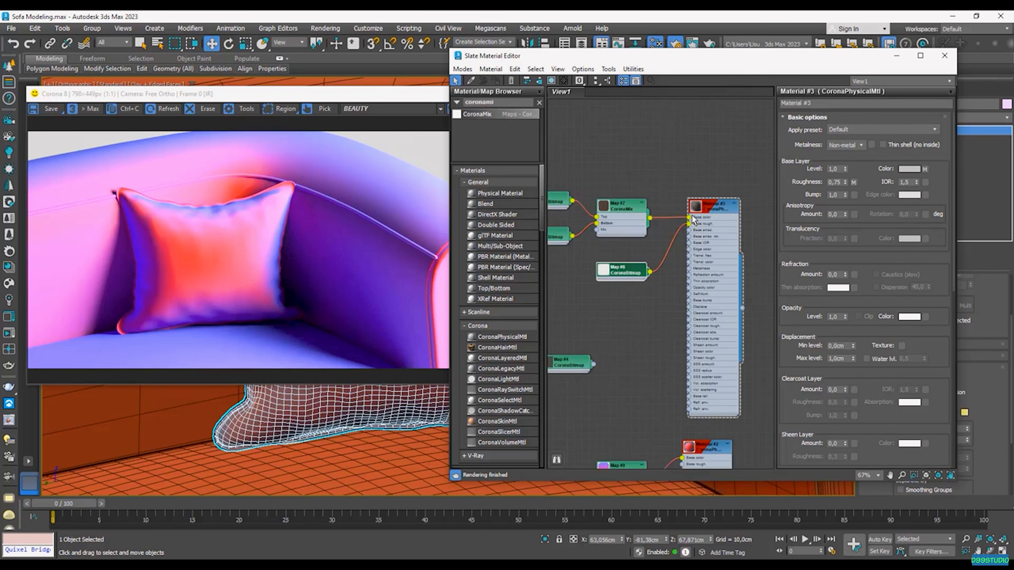
scroll(665, 220, "up", 5)
Step: Rearrange the normal and height bitmap nodes in the node view
middle_click_drag(641, 219, 741, 243)
scroll(615, 228, "down", 3)
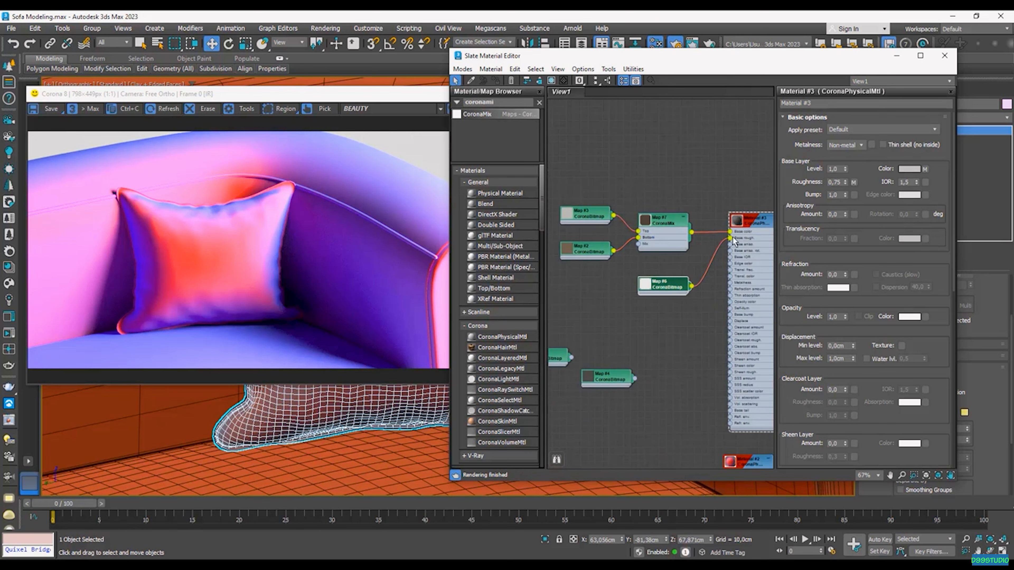
middle_click_drag(648, 359, 657, 337)
left_click_drag(623, 310, 681, 360)
left_click_drag(610, 339, 597, 318)
left_click_drag(661, 364, 654, 378)
left_click(638, 327)
left_click_drag(587, 325, 587, 333)
double_click(500, 103)
Step: Add a CoronaNormal node fed by the normal bitmap, with Add gamma to input enabled
type("coronano")
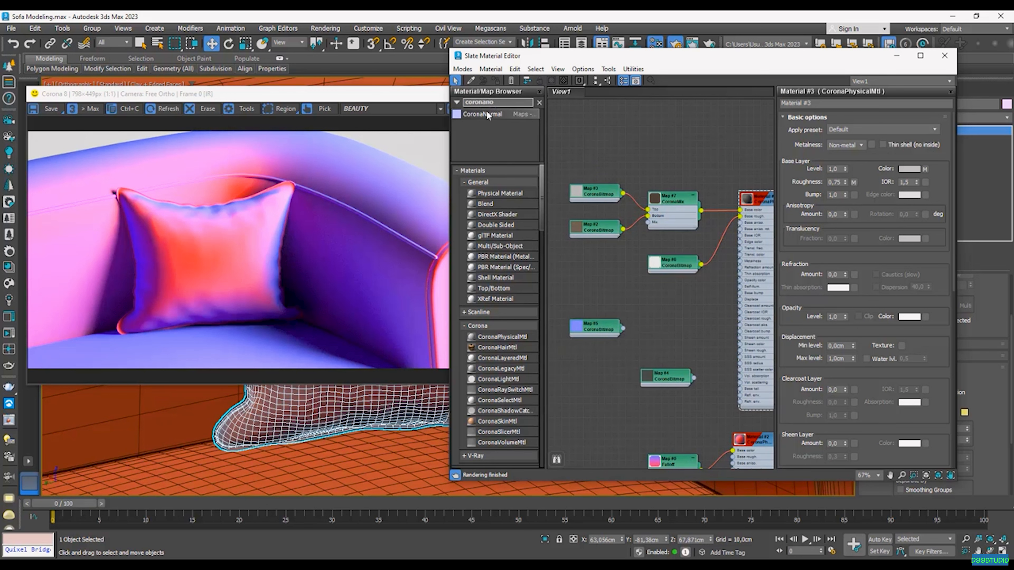
left_click_drag(494, 115, 627, 338)
scroll(658, 321, "up", 3)
middle_click_drag(691, 309, 660, 315)
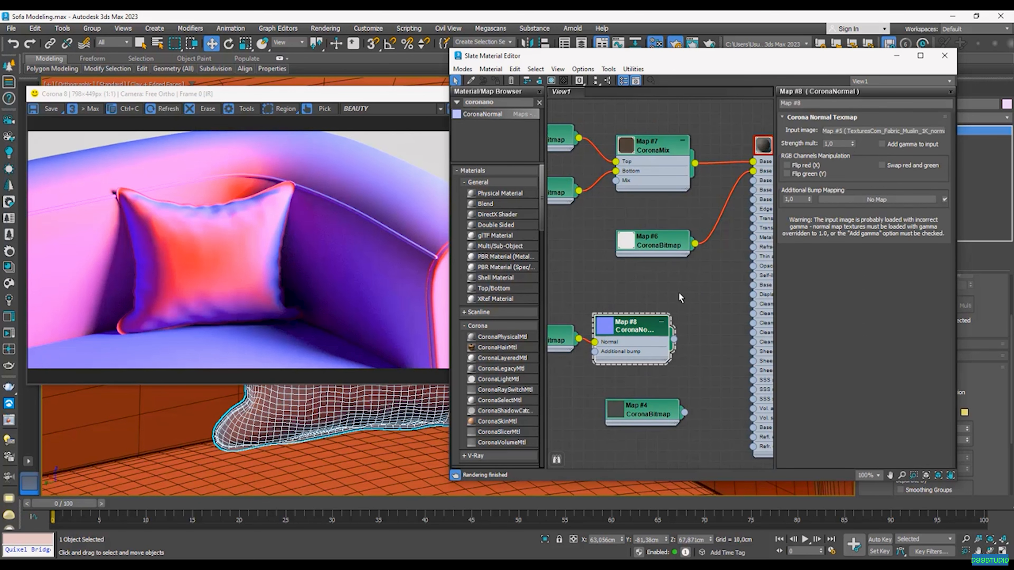
left_click(904, 145)
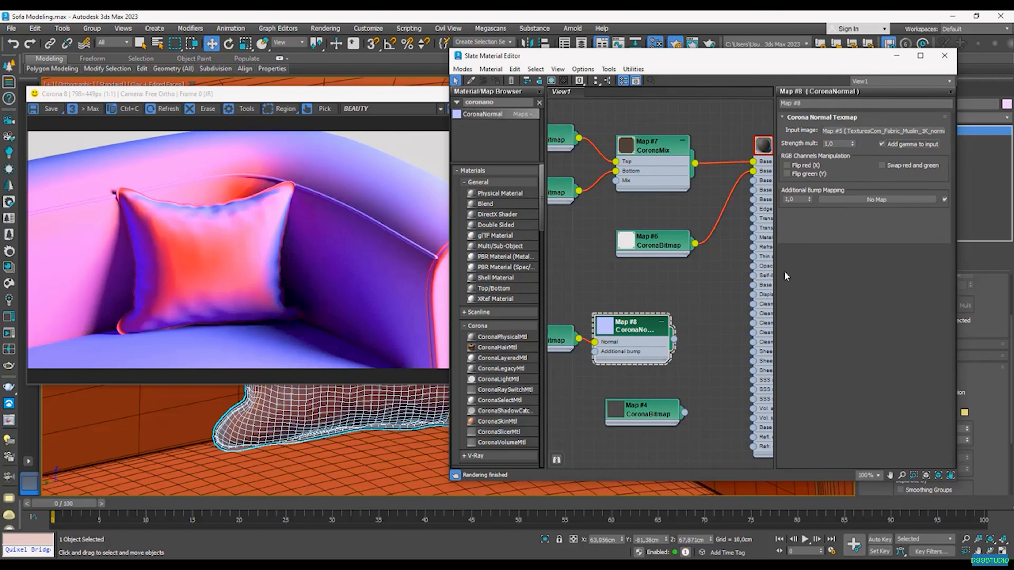
scroll(699, 305, "down", 1)
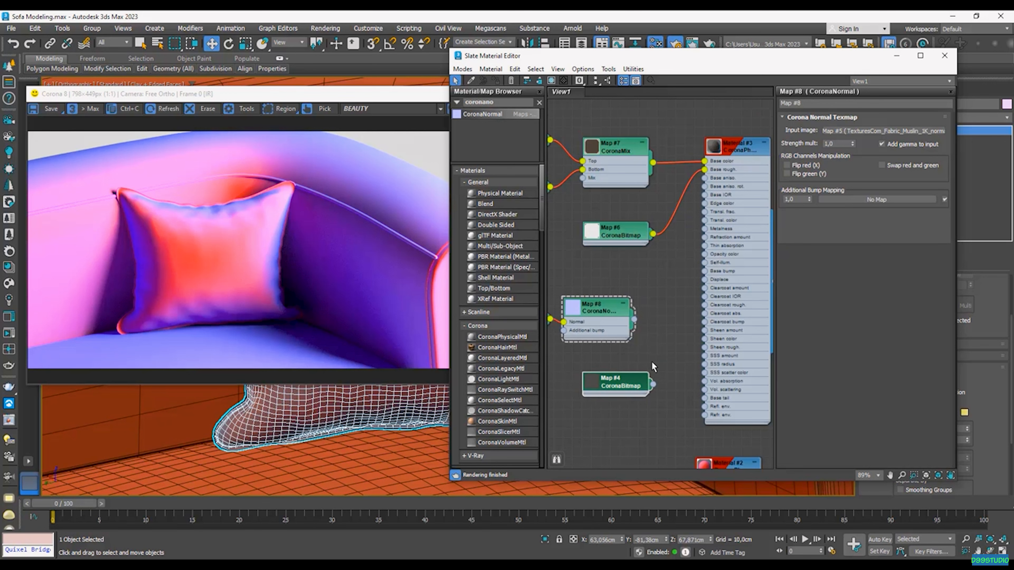
Step: Wire the height map to Material #3's displacement and the CoronaNormal to Base bump
left_click_drag(653, 386, 704, 280)
left_click_drag(606, 315, 615, 305)
left_click_drag(672, 279, 705, 271)
middle_click_drag(675, 236, 631, 260)
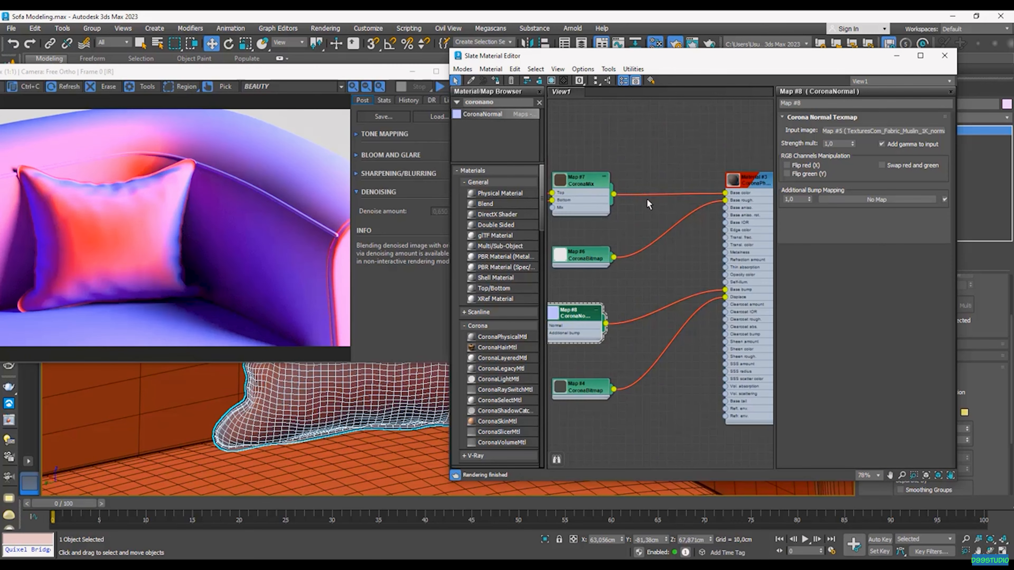
middle_click_drag(645, 160, 645, 186)
Step: Add a Falloff map with the colour mix in both slots and connect it to Base color
double_click(505, 101)
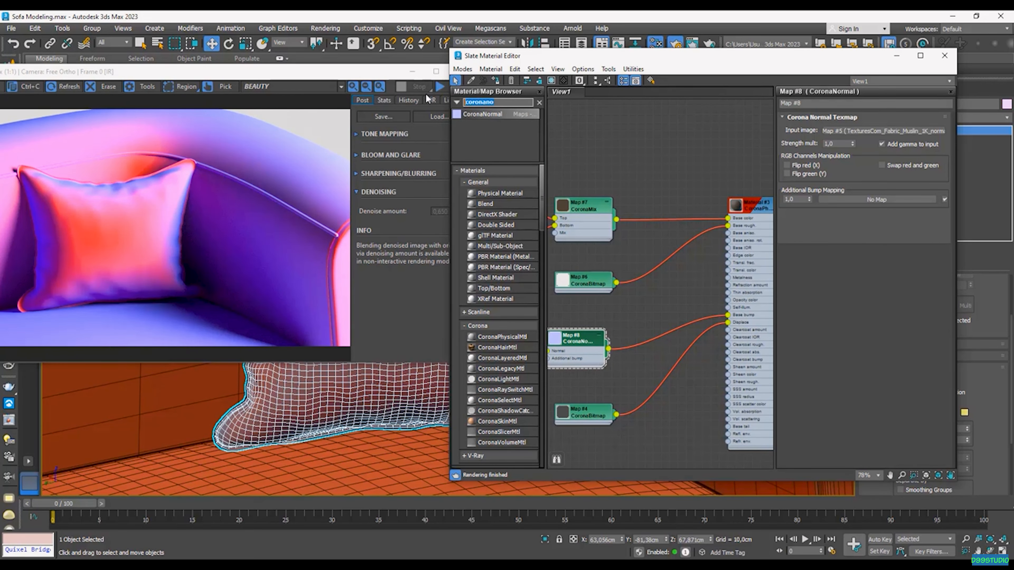
type("fal")
left_click_drag(481, 125, 638, 151)
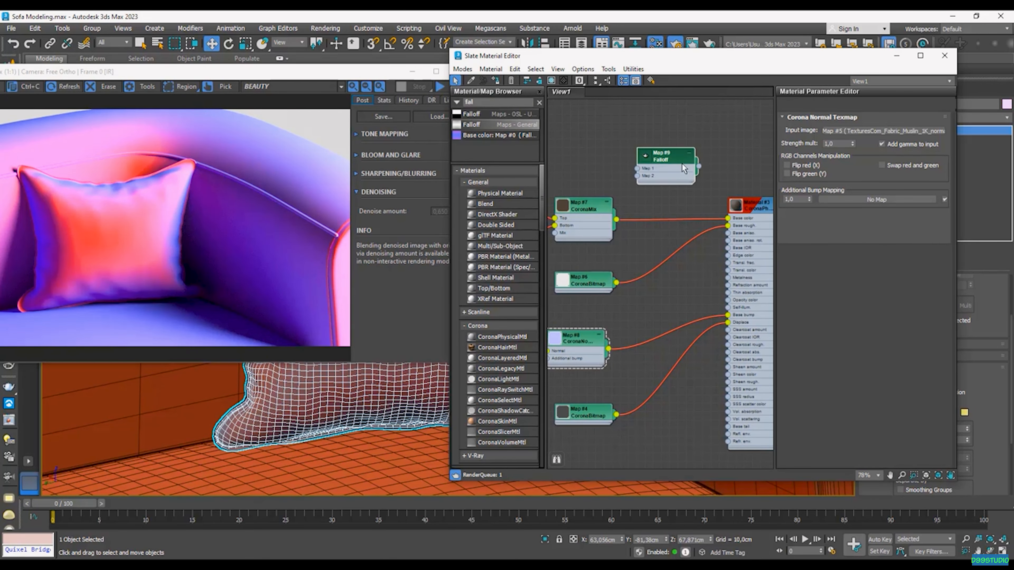
scroll(621, 220, "up", 1)
middle_click_drag(621, 219, 623, 294)
left_click_drag(618, 294, 641, 237)
mouse_move(617, 262)
middle_mouse_down()
mouse_move(646, 266)
mouse_move(597, 263)
middle_mouse_up()
scroll(648, 235, "up", 1)
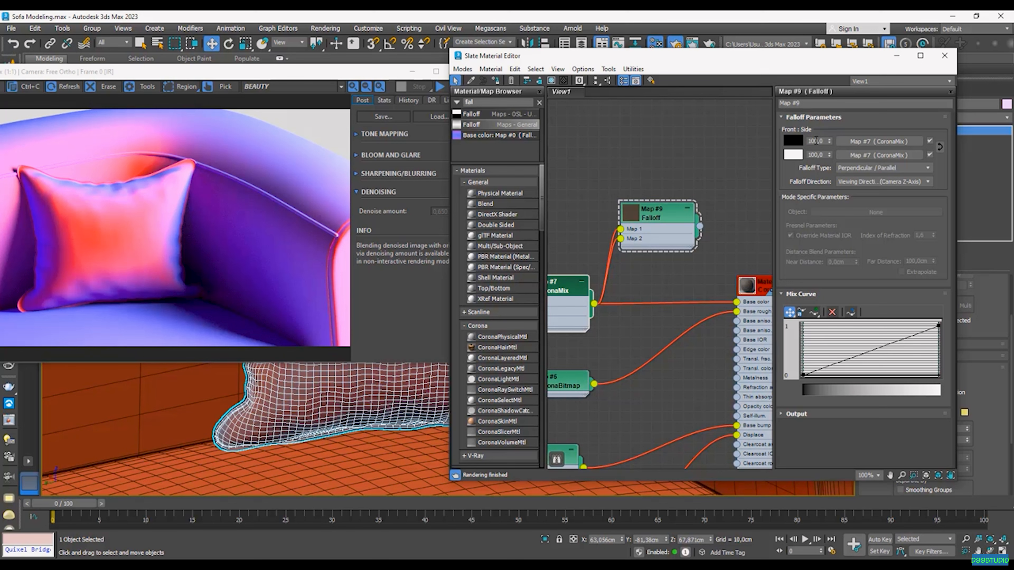
middle_click_drag(678, 260, 646, 255)
left_click_drag(668, 221, 704, 298)
left_click_drag(639, 207, 639, 250)
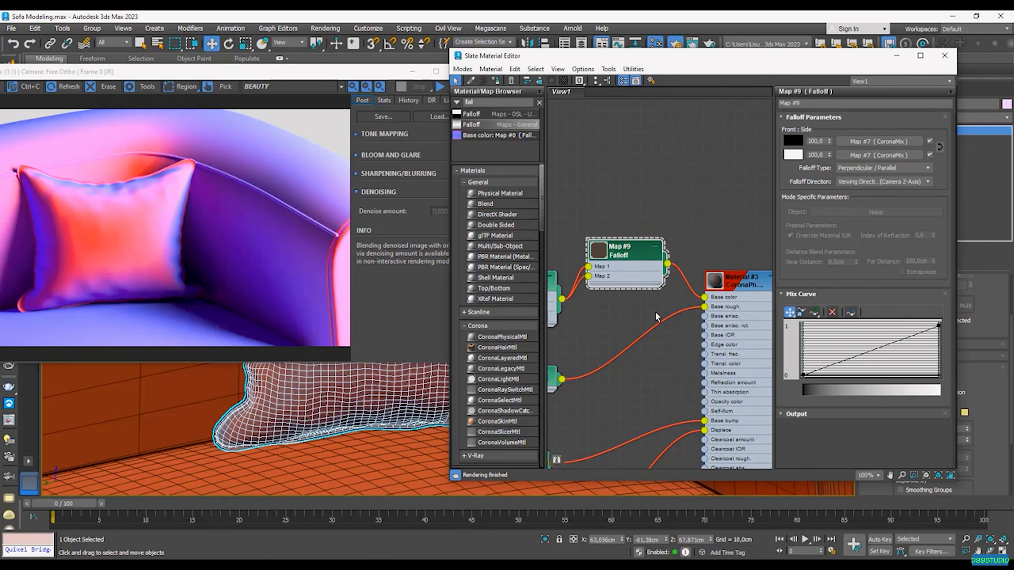
Step: Close the render window and select the whole sofa in the viewport
left_click_drag(388, 73, 312, 76)
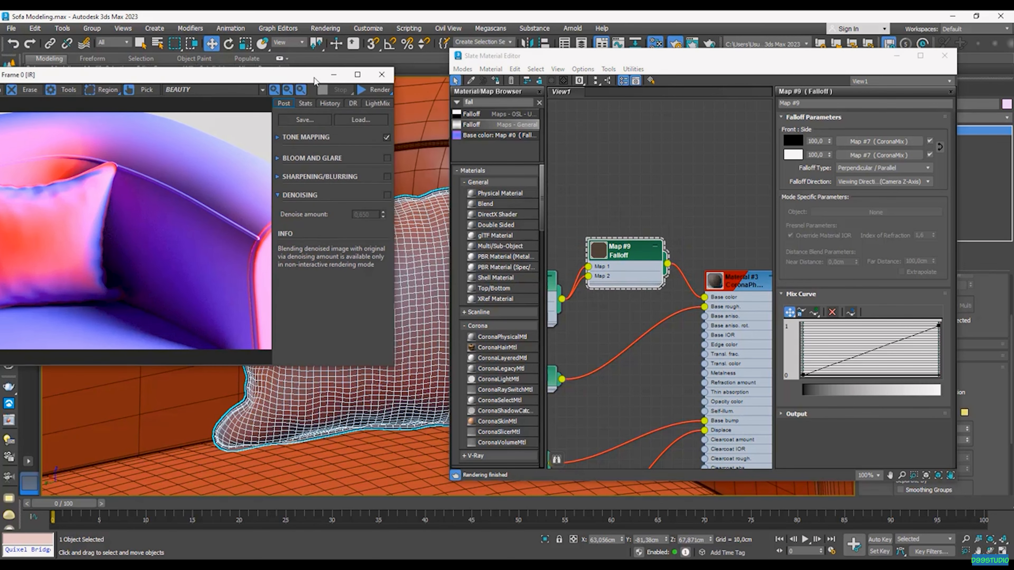
left_click(383, 75)
scroll(396, 191, "down", 6)
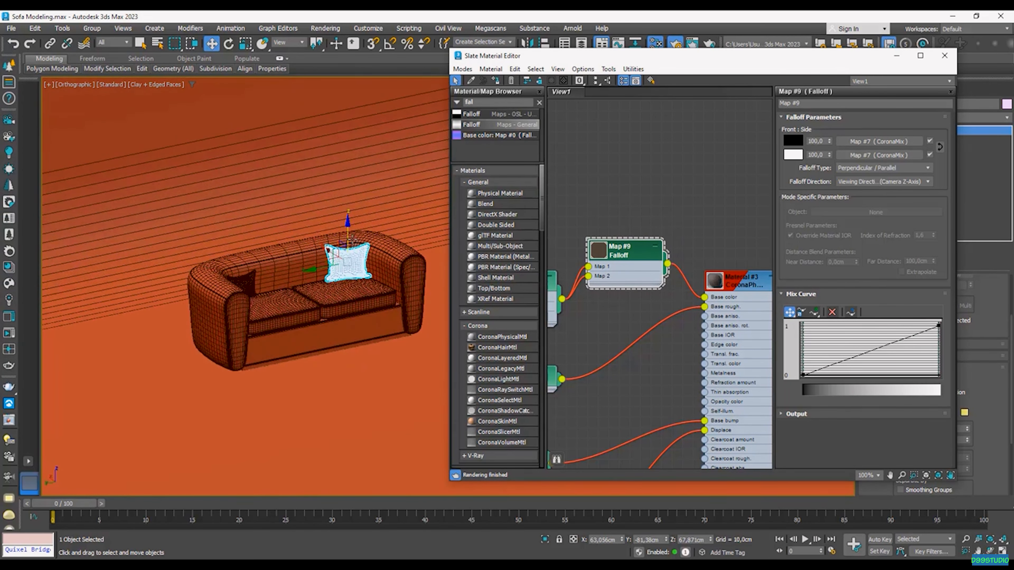
key("F3")
left_click(314, 233)
key("F3")
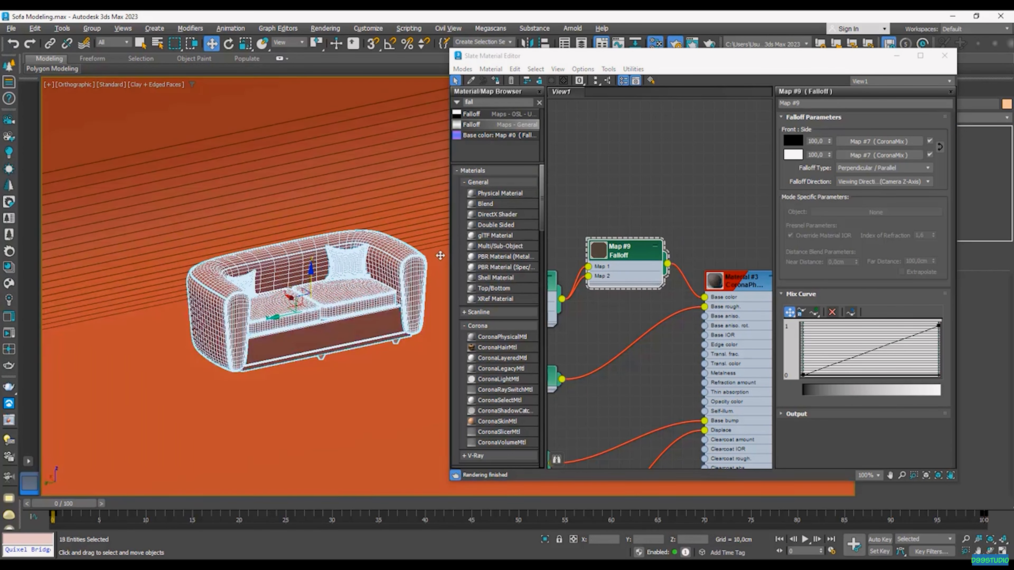
middle_click_drag(316, 363, 292, 364, "alt")
scroll(255, 362, "up", 8)
scroll(292, 363, "down", 5)
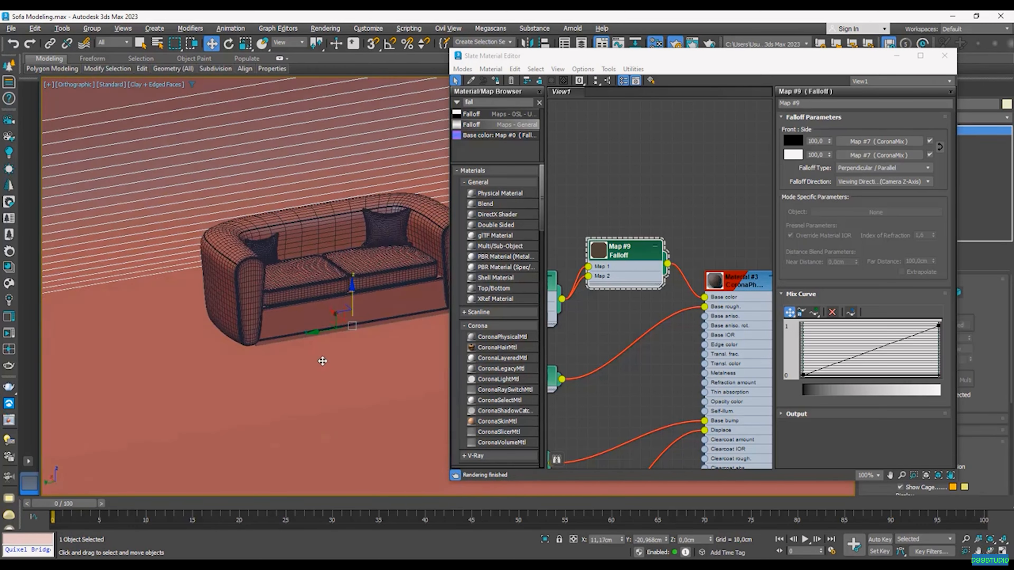
key("F3")
key("F3")
scroll(322, 356, "up", 3)
scroll(324, 353, "down", 6)
mouse_move(326, 352)
middle_mouse_down("alt")
mouse_move(422, 349)
mouse_move(421, 294)
mouse_move(362, 353)
mouse_move(334, 414)
middle_mouse_up("alt")
scroll(355, 364, "down", 1)
scroll(374, 343, "up", 5)
scroll(422, 349, "down", 4)
left_click(375, 451)
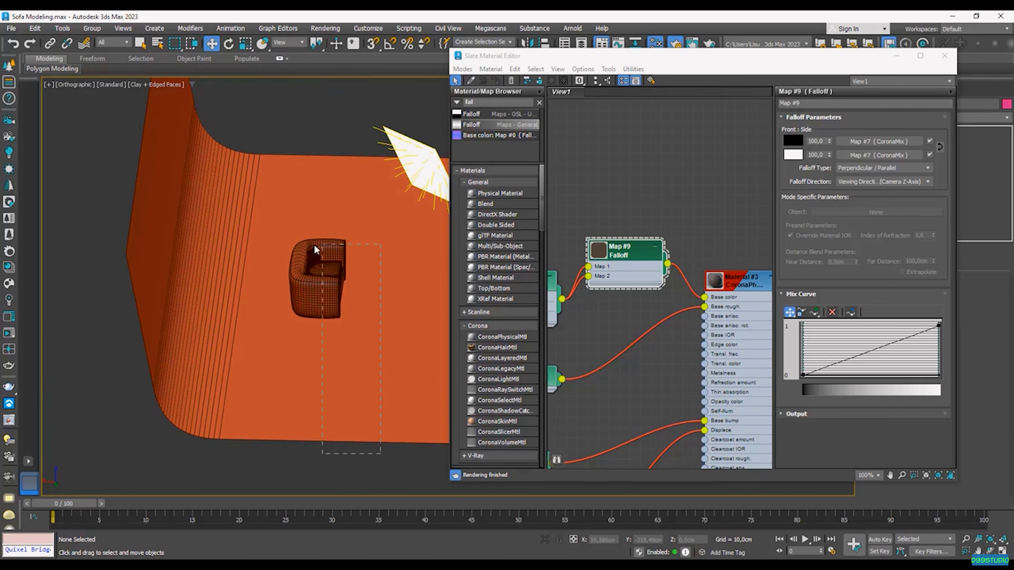
left_click(329, 254)
Step: Deselect the sofa legs and base, then assign Material #3 to the remaining upholstered parts
middle_click_drag(346, 368, 326, 246, "alt")
scroll(317, 291, "up", 5)
left_click_drag(326, 247, 327, 248)
middle_click_drag(351, 334, 385, 312, "alt")
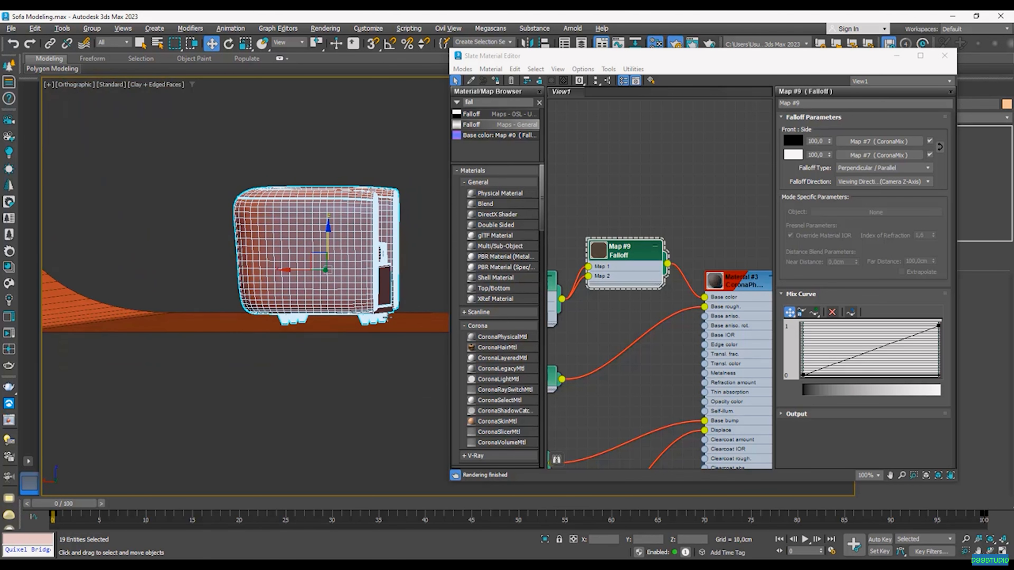
middle_click_drag(388, 352, 397, 362, "alt")
left_click_drag(431, 378, 238, 320)
middle_click_drag(396, 302, 339, 334, "alt")
scroll(338, 335, "up", 5)
left_click(338, 334, "alt")
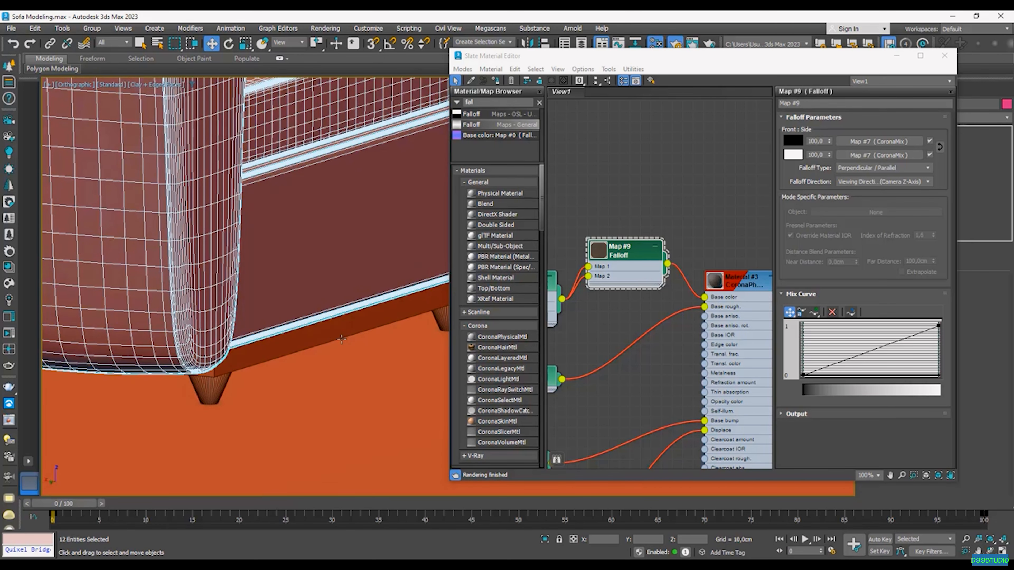
scroll(342, 339, "down", 10)
middle_click_drag(341, 332, 299, 342)
right_click(730, 289)
left_click(754, 307)
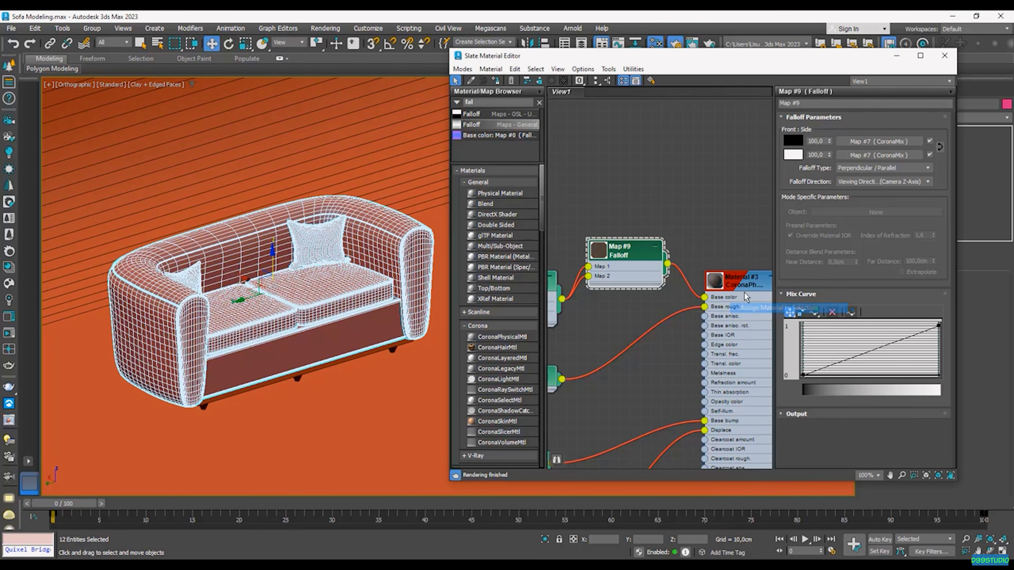
Step: Close the Slate Material Editor and the Render Setup window
left_click(944, 57)
scroll(351, 334, "up", 5)
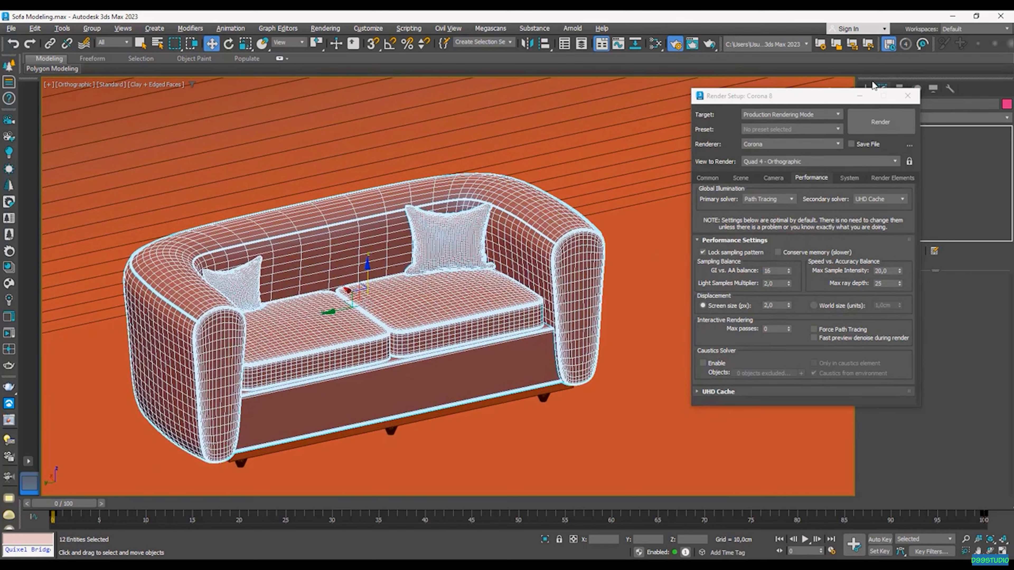
left_click(906, 97)
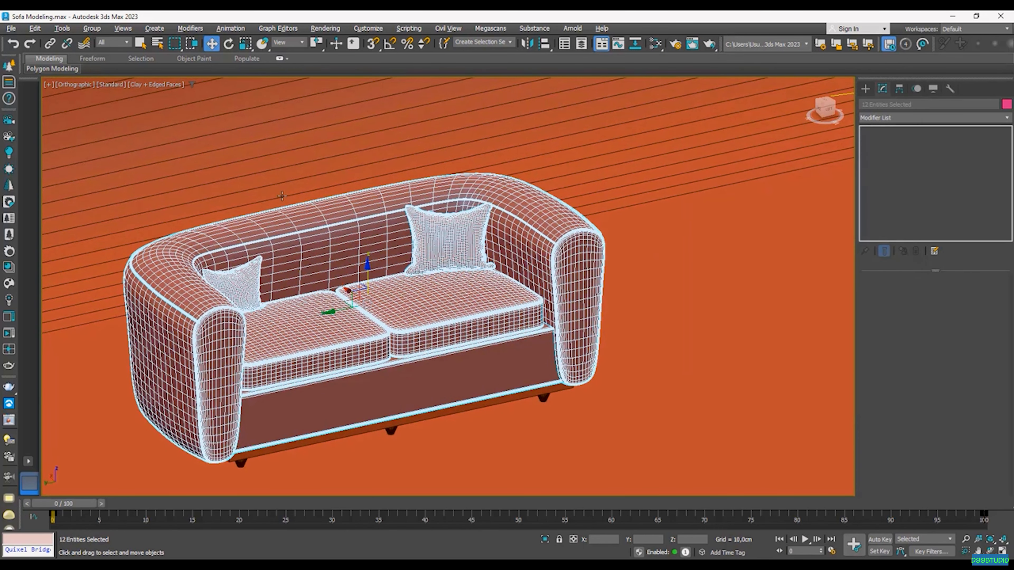
middle_click_drag(471, 391, 488, 389)
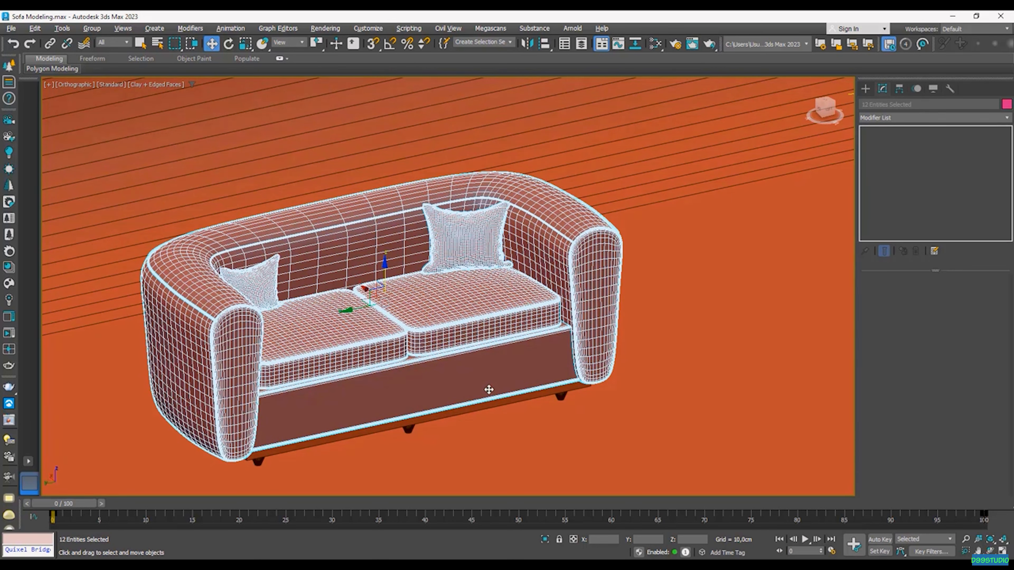
Step: Add a UVW Map modifier with Box mapping at 250 cm length, width and height
left_click(903, 118)
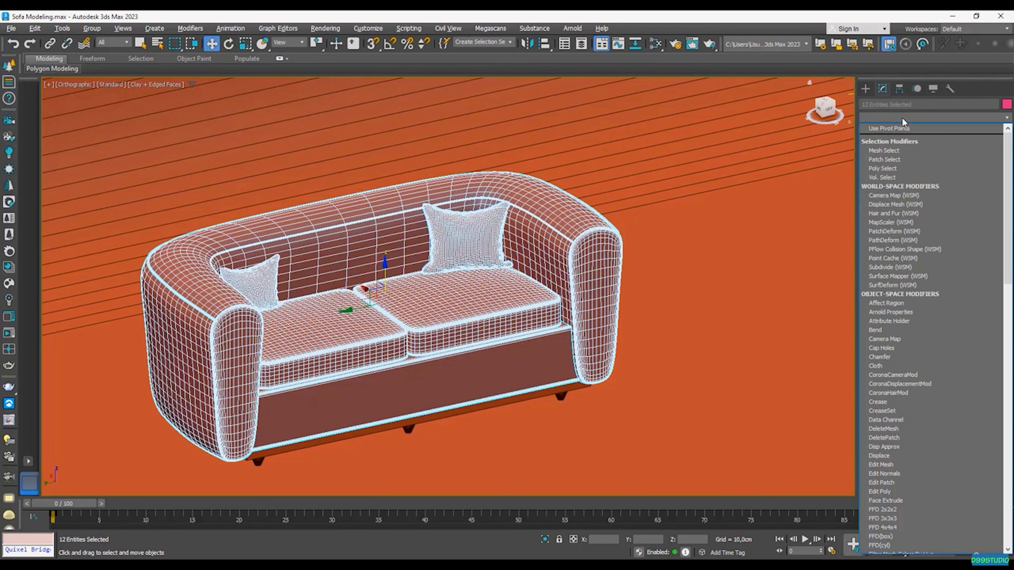
type("uvw")
key("Return")
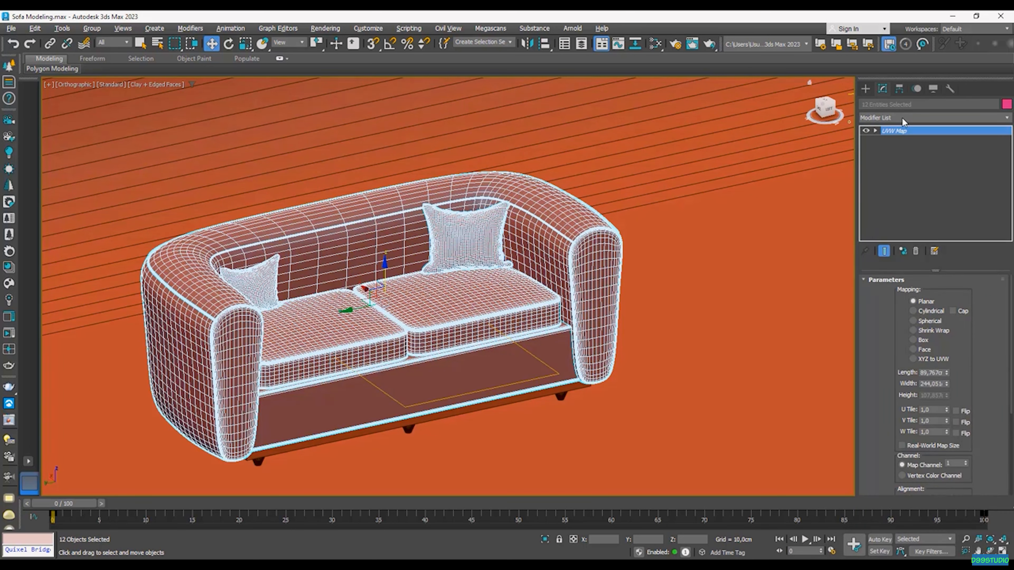
left_click(931, 341)
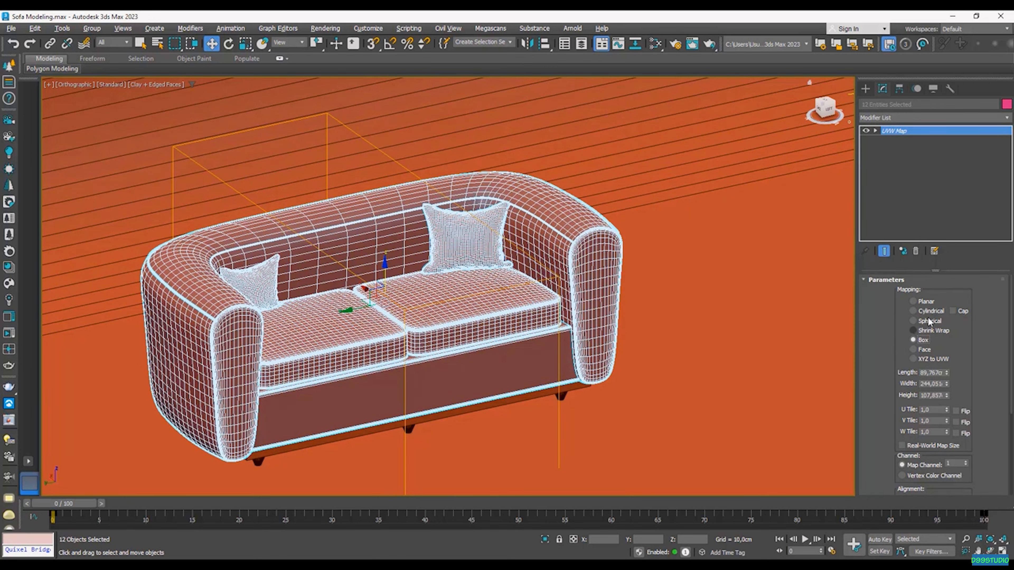
double_click(932, 372)
type("250")
key("Return")
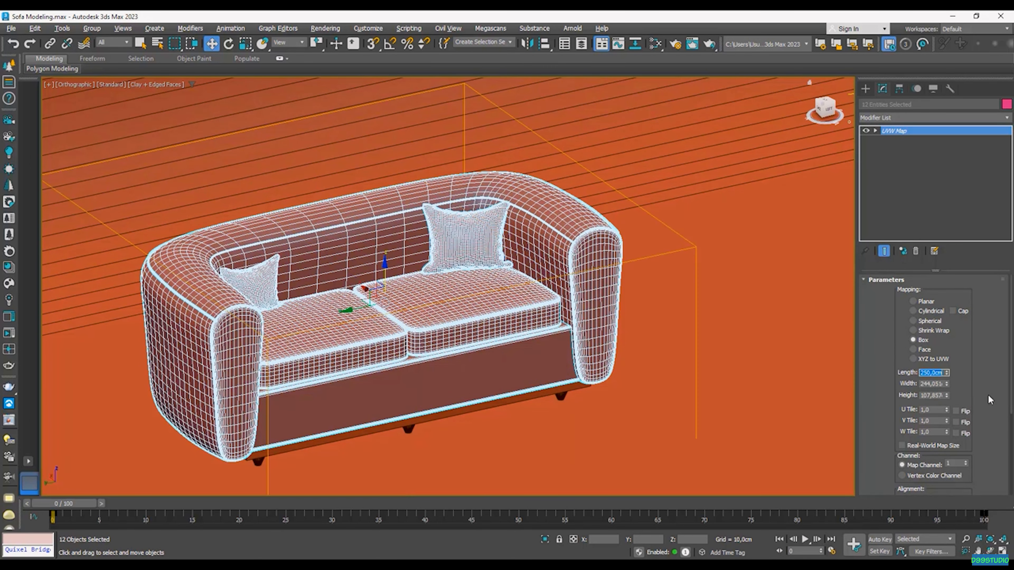
double_click(941, 384)
type("250")
key("Return")
double_click(941, 395)
type("250")
key("Return")
middle_click_drag(556, 339, 641, 324)
Step: Start the interactive Corona render from the Scene settings in Render Setup
left_click(675, 44)
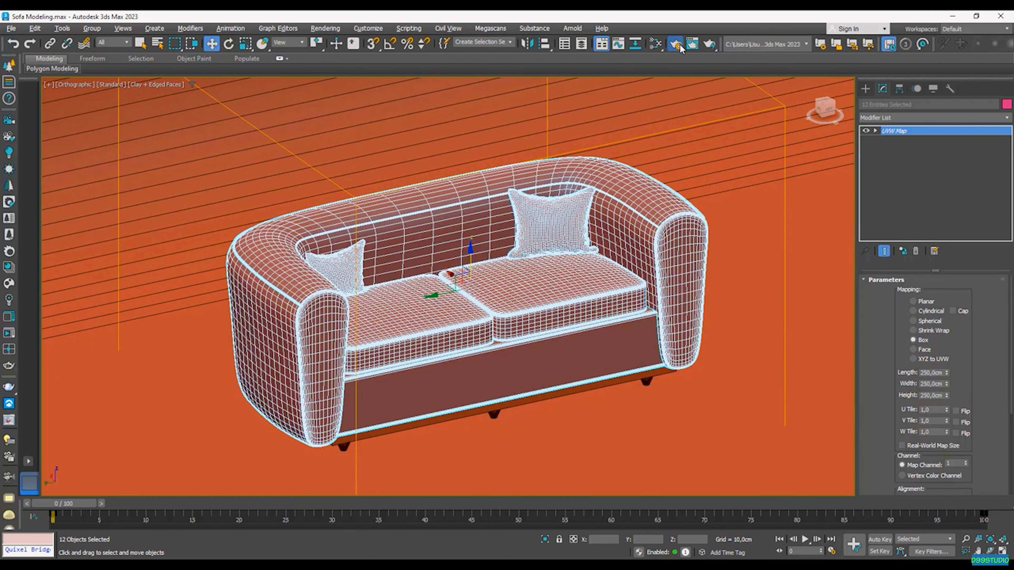
left_click(740, 178)
left_click(856, 202)
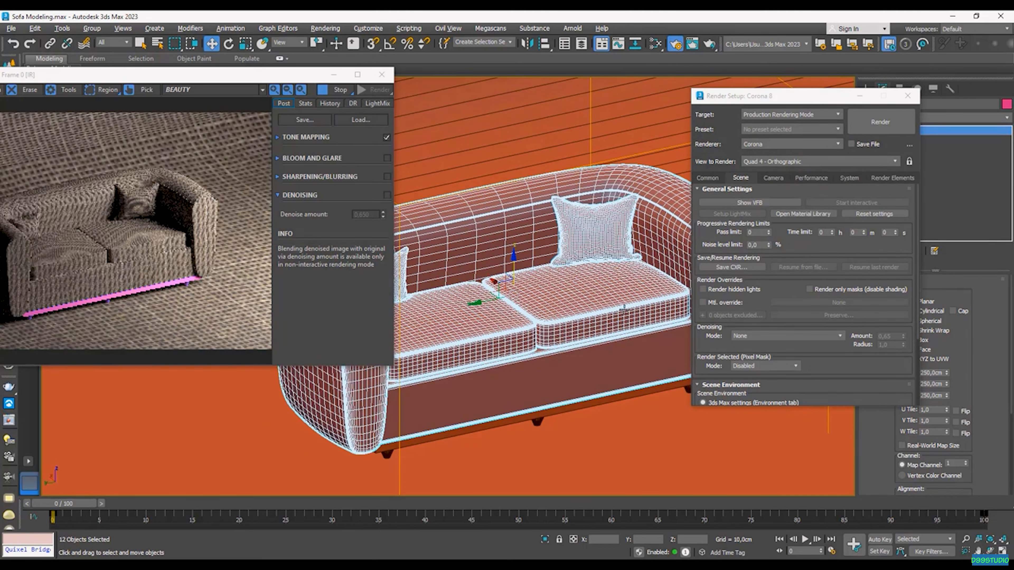
Step: Create a new CoronaPhysicalMtl, Material #4, and assign it to the floor backdrop
left_click(549, 459)
left_click(663, 44)
middle_click_drag(679, 179, 675, 287)
scroll(683, 117, "up", 4)
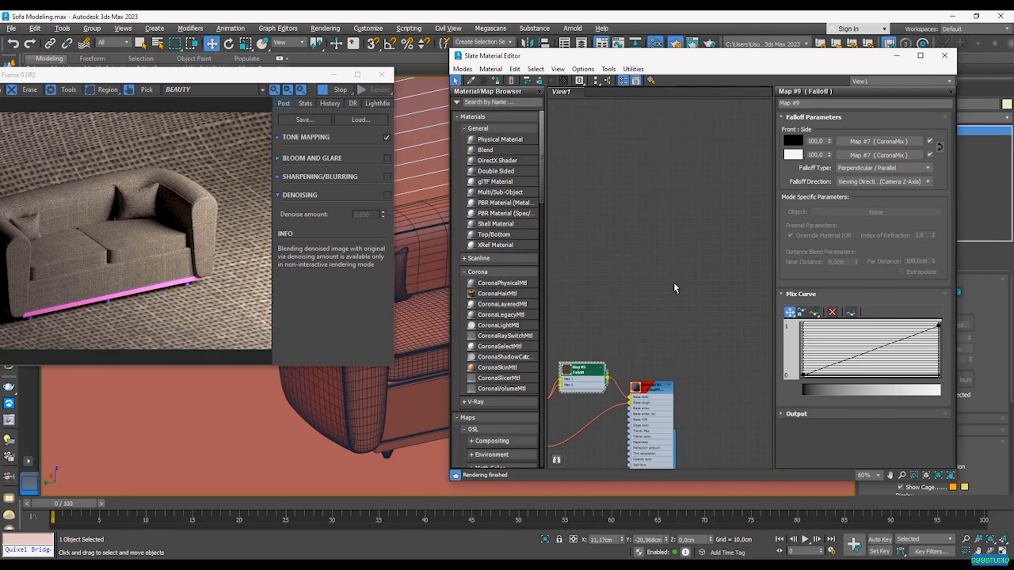
left_click_drag(504, 284, 657, 253)
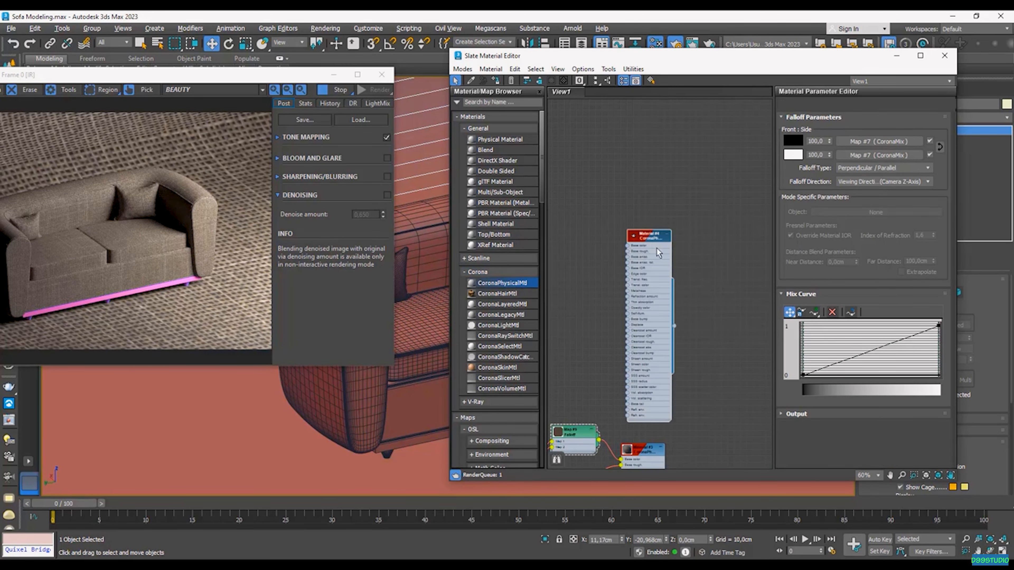
right_click(657, 263)
left_click(678, 270)
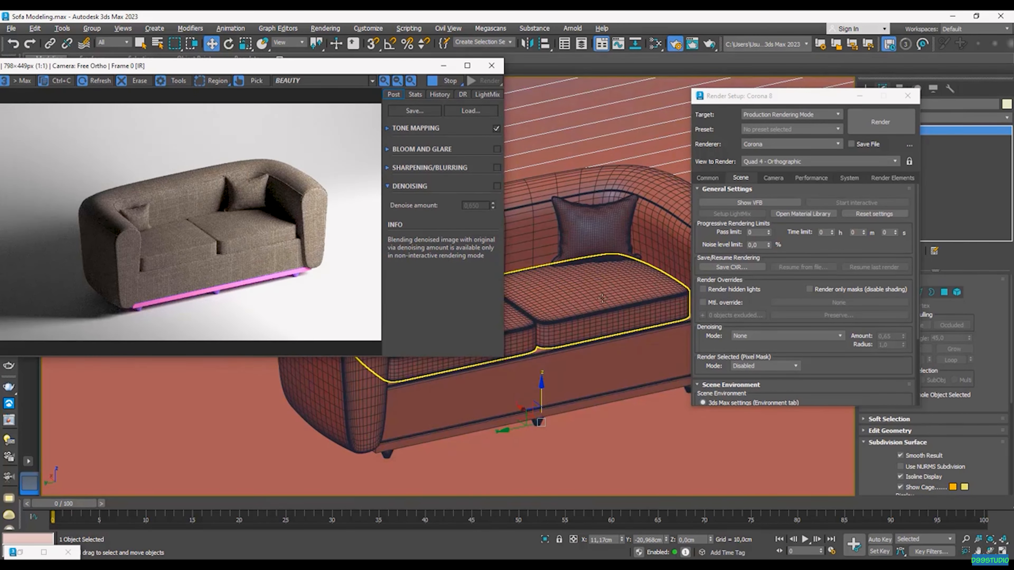
Step: Select the Cushion and set its UVW Map length to 50 cm
scroll(590, 277, "up", 5)
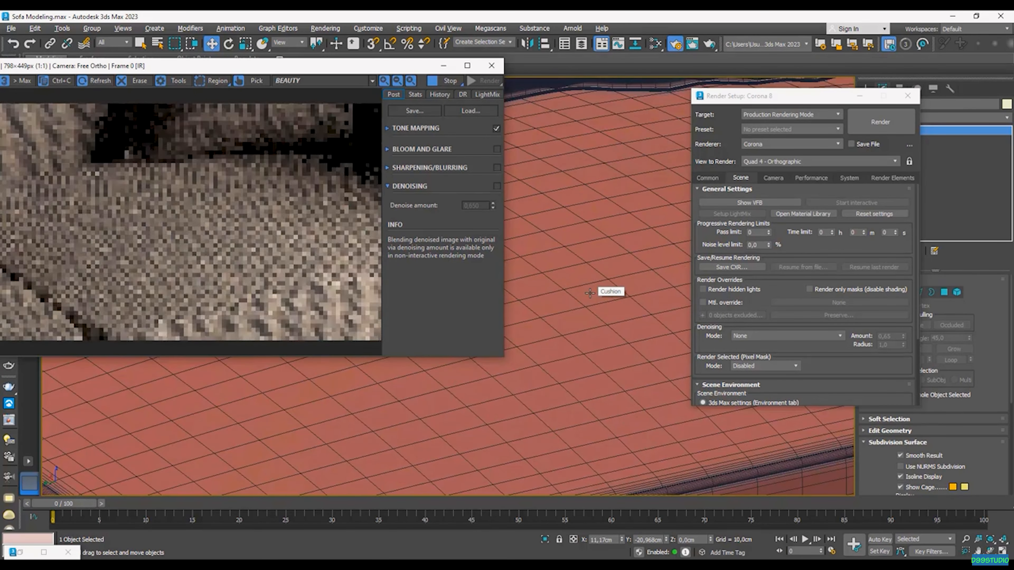
left_click_drag(765, 95, 639, 316)
mouse_move(884, 396)
left_mouse_down()
mouse_move(883, 306)
mouse_move(882, 381)
left_mouse_up()
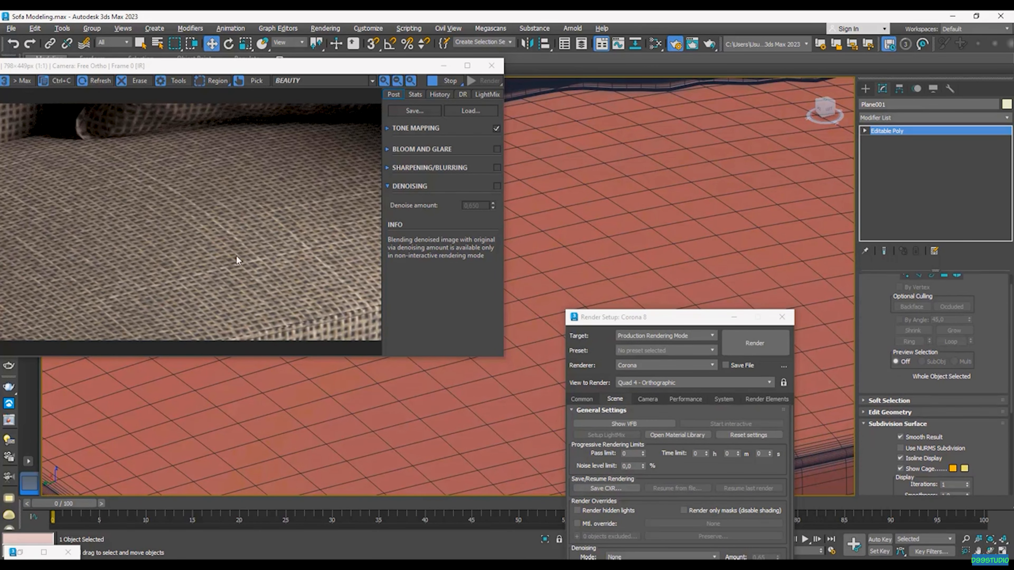
left_click(694, 241)
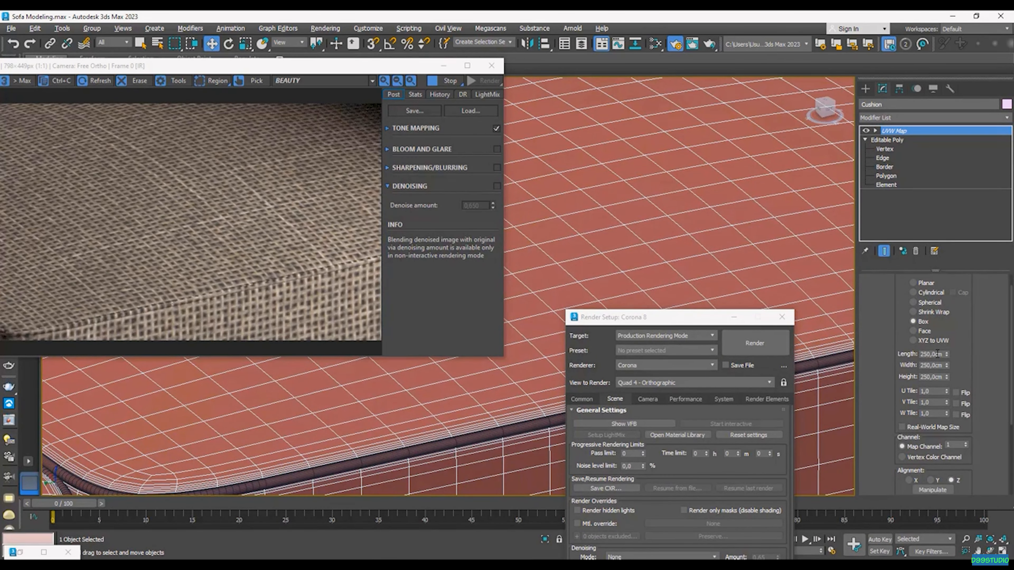
type("50")
key("Return")
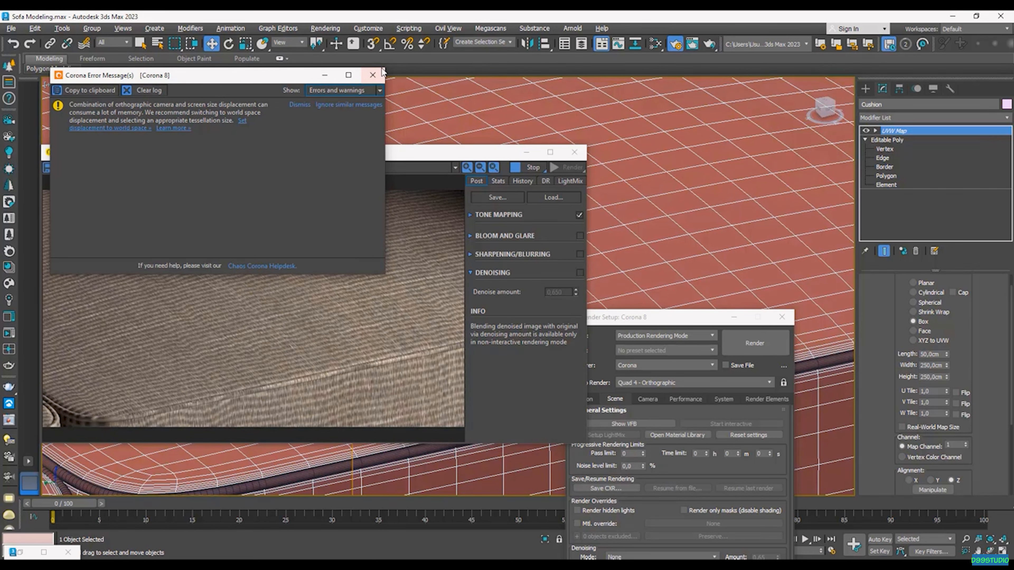
Step: Dismiss the Corona error message and switch the viewport to Perspective view
left_click(374, 75)
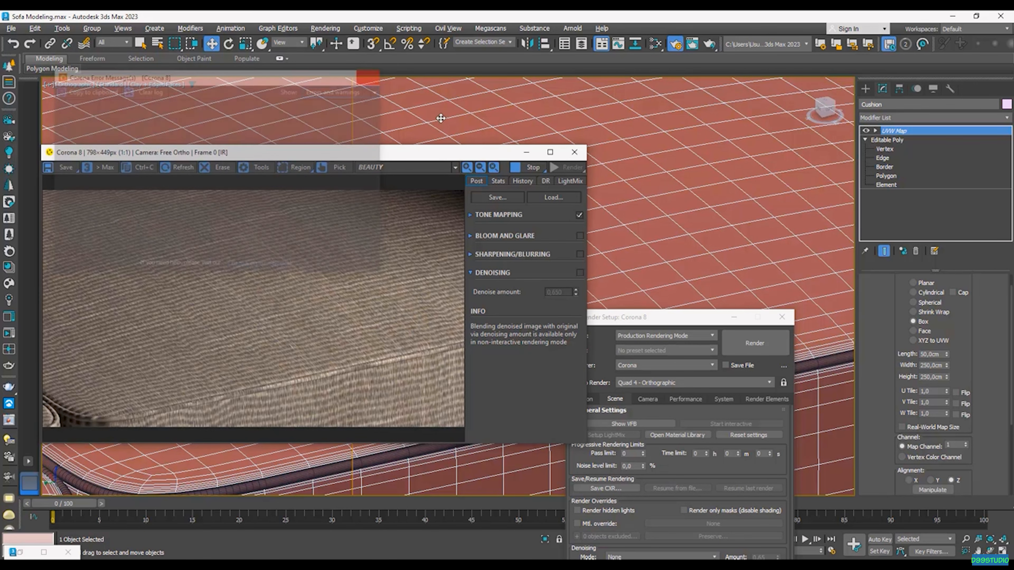
left_click(76, 85)
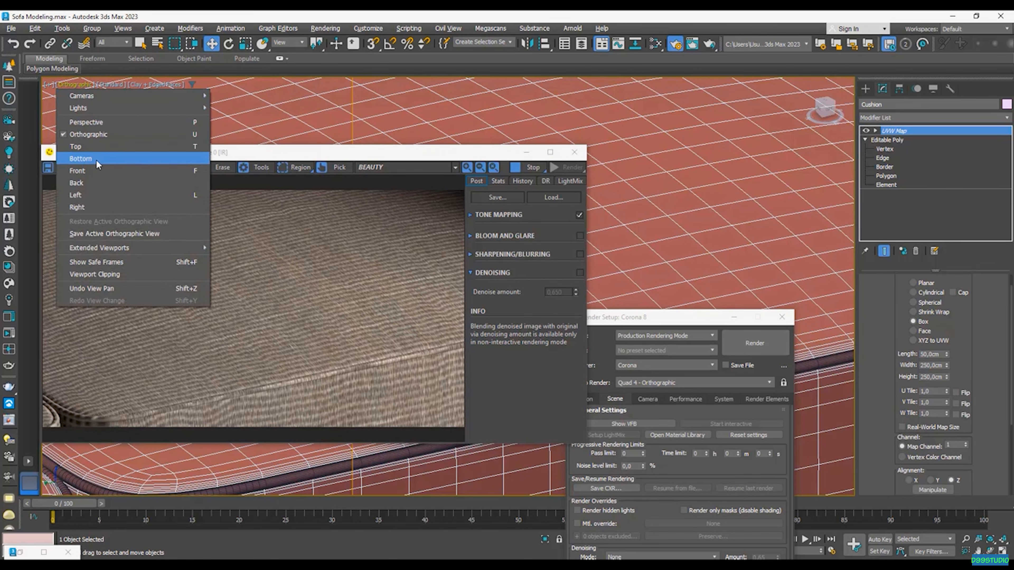
left_click(96, 122)
scroll(335, 278, "down", 6)
Step: Set the cushion's UVW Map width and height to 50 cm
double_click(937, 365)
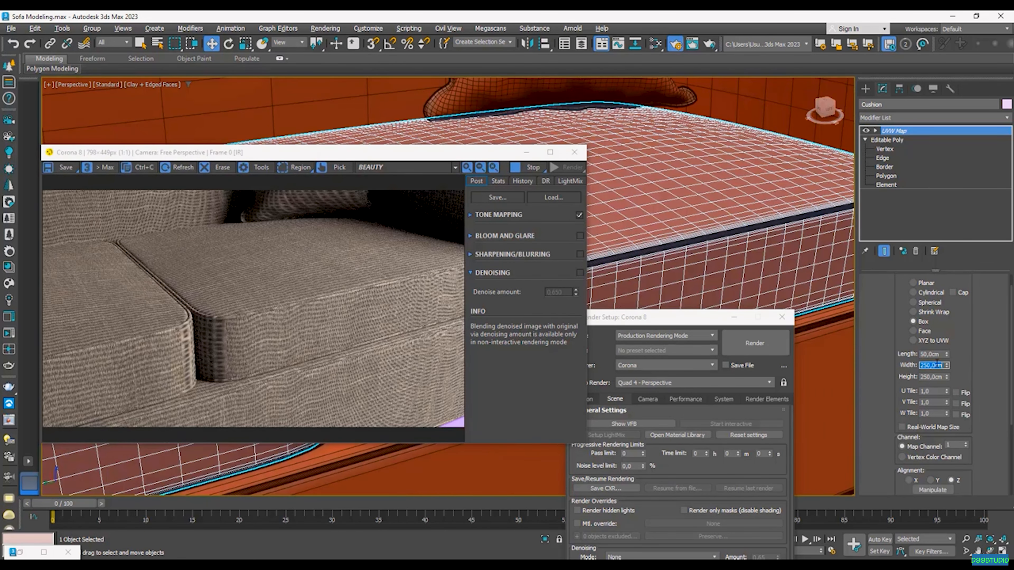
type("50")
double_click(939, 377)
type("50")
key("Return")
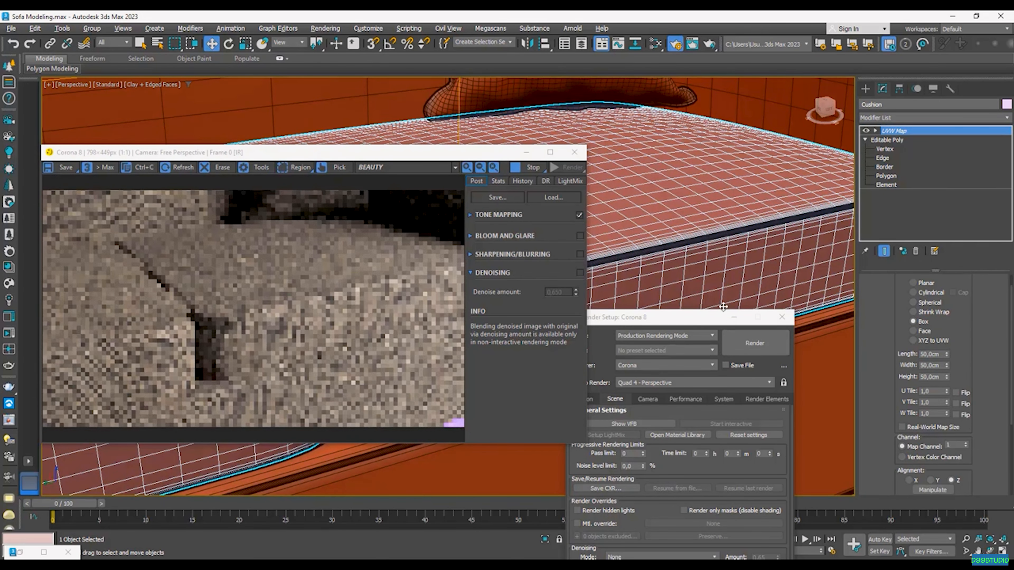
Step: Frame the sofa back and pillow, then stop the interactive render
left_click_drag(675, 322, 762, 231)
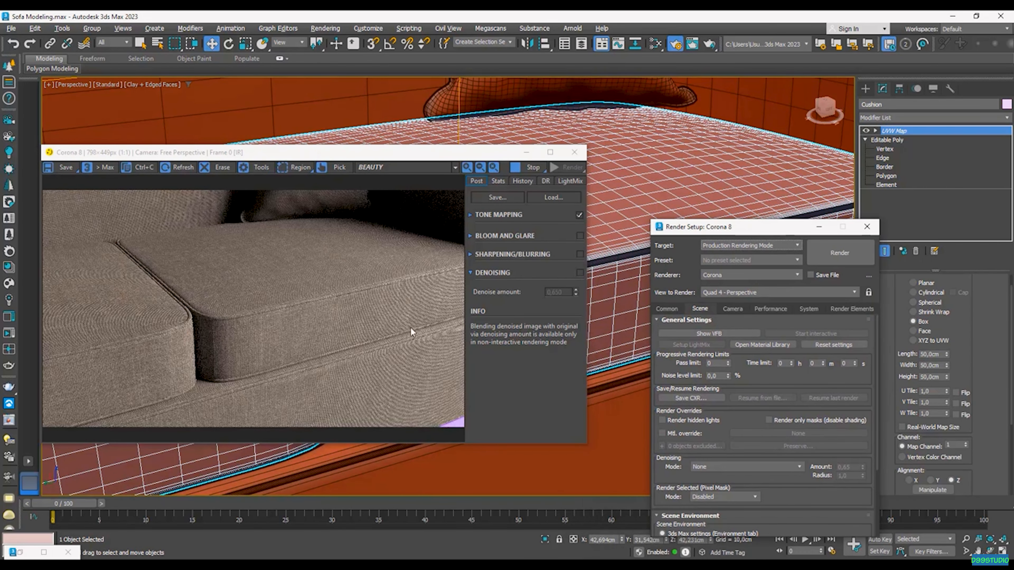
scroll(602, 248, "up", 4)
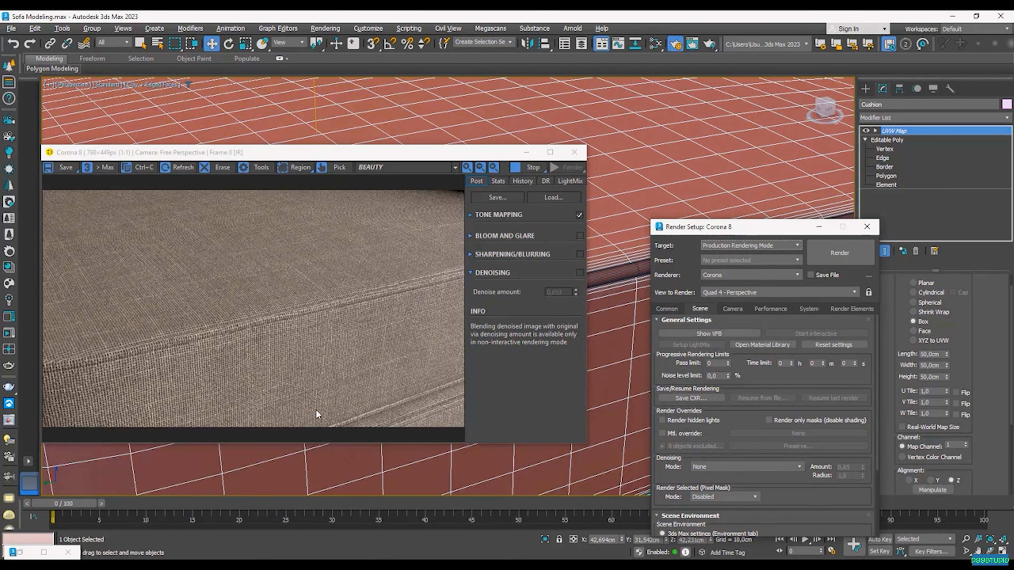
scroll(607, 216, "down", 4)
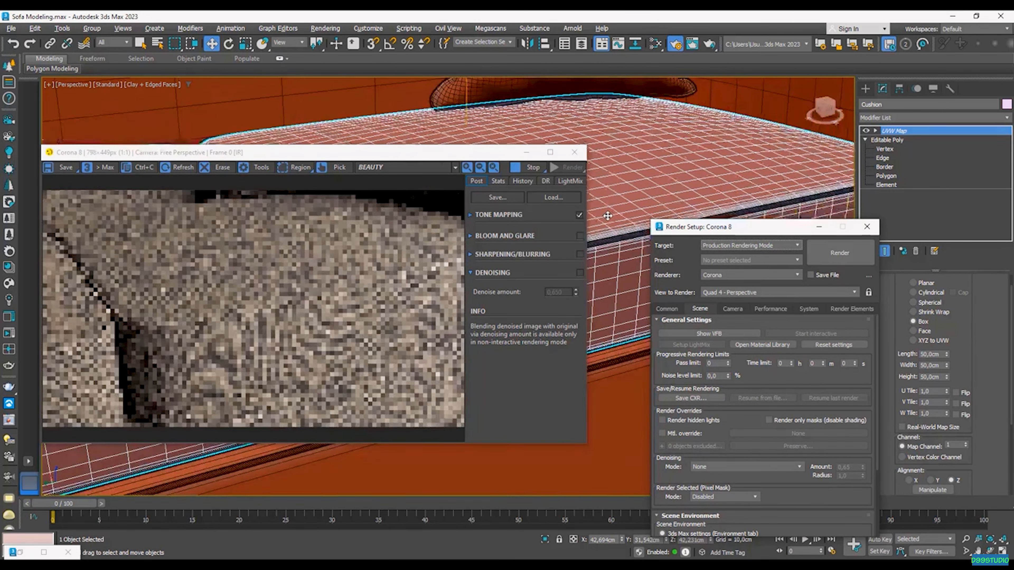
scroll(607, 216, "down", 3)
middle_click_drag(607, 215, 610, 278)
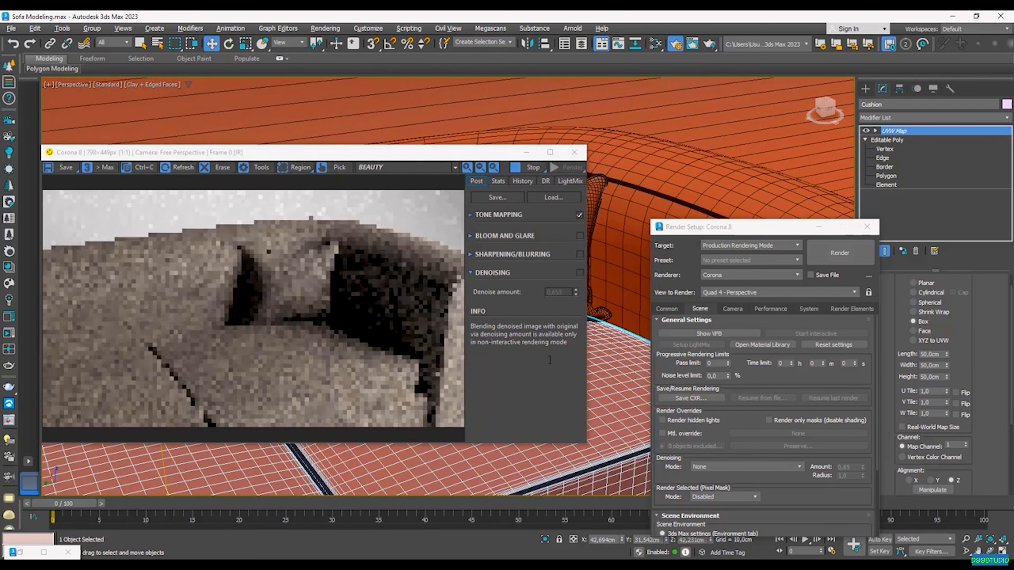
scroll(608, 278, "up", 3)
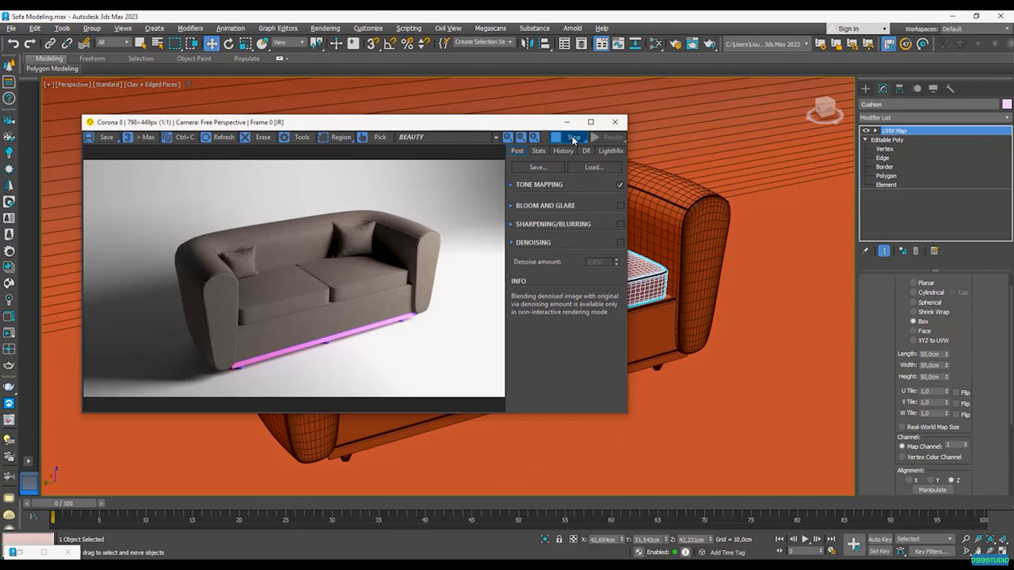
left_click(572, 136)
Step: In the tone mapping settings, set Saturation to -0,050 and Simple Exposure to 0,20
left_click(512, 183)
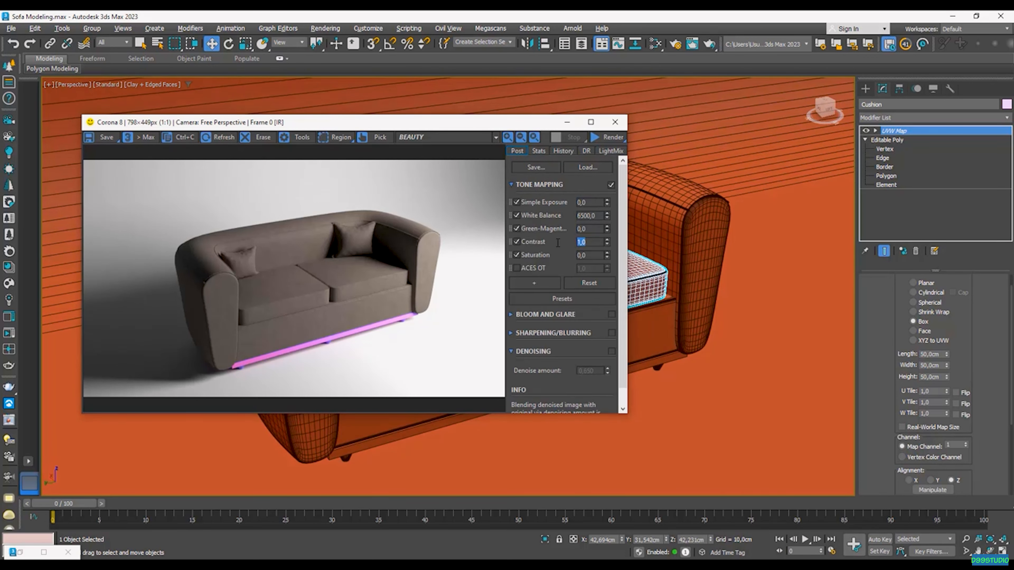
key("Return")
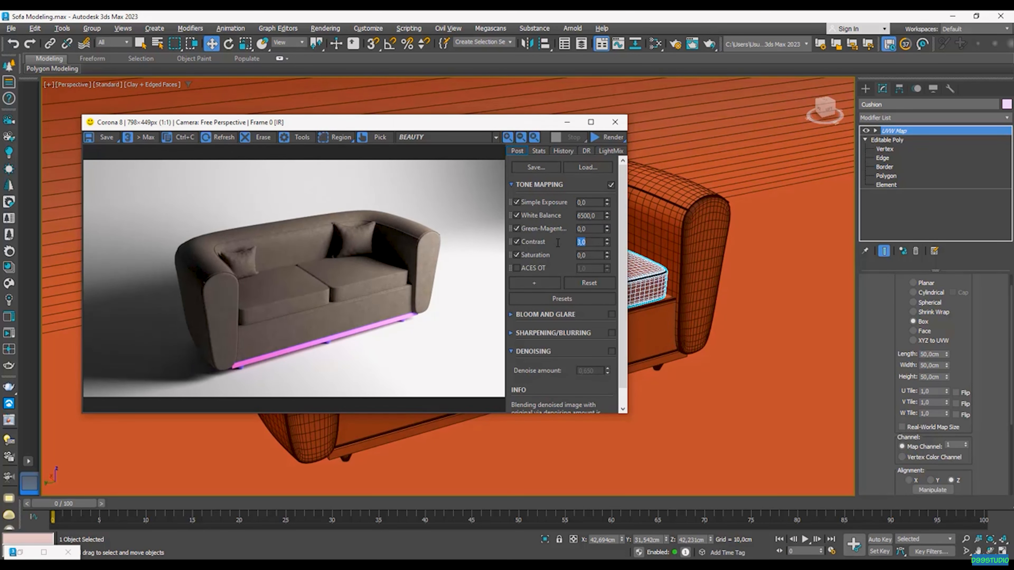
double_click(589, 255)
type("-")
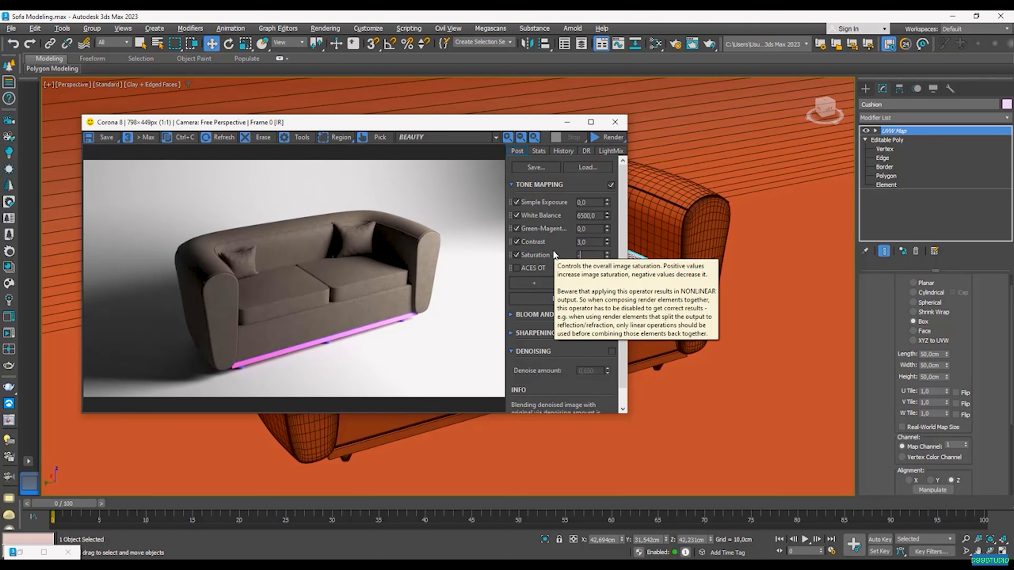
type("0,05")
key("Return")
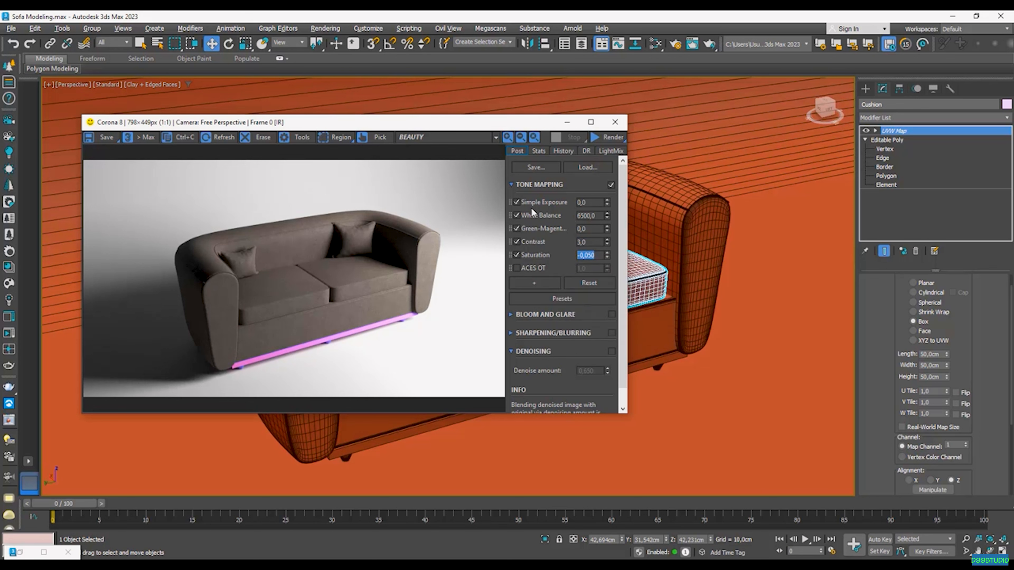
left_click(586, 202)
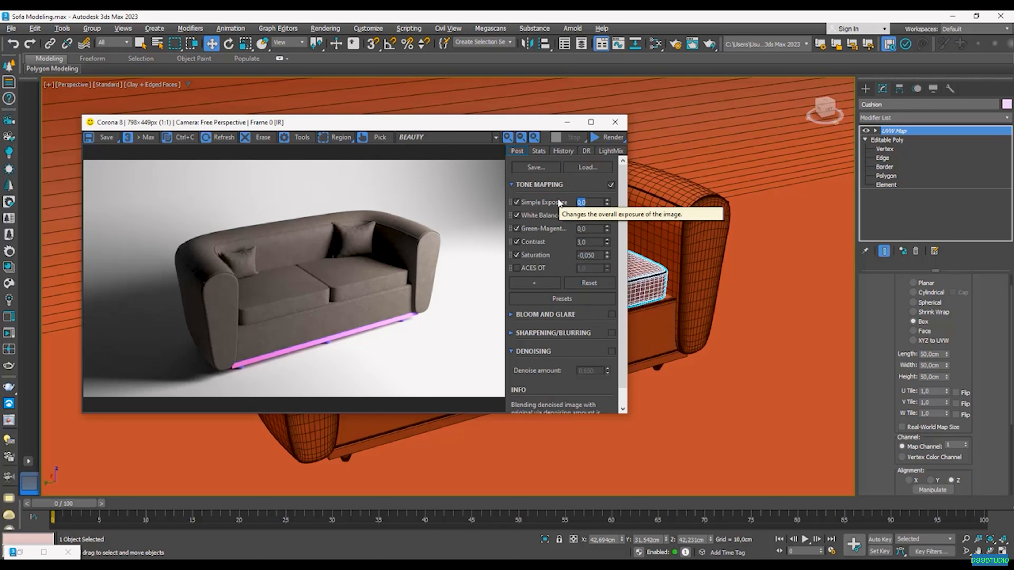
type("0,2")
key("Return")
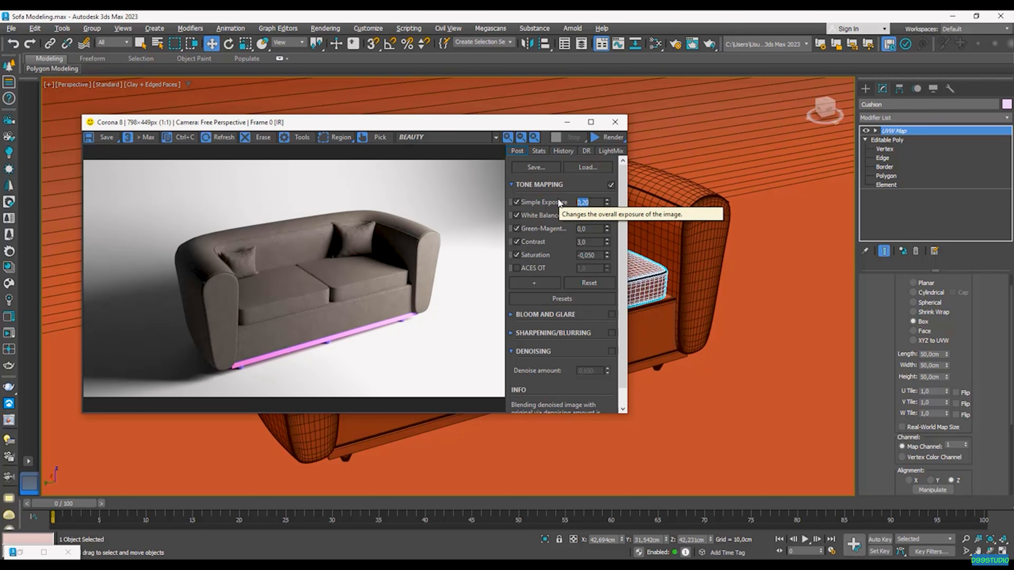
Step: Add Reinhard Highlight Compression to the tone mapping and set it to 1,30
left_click(538, 281)
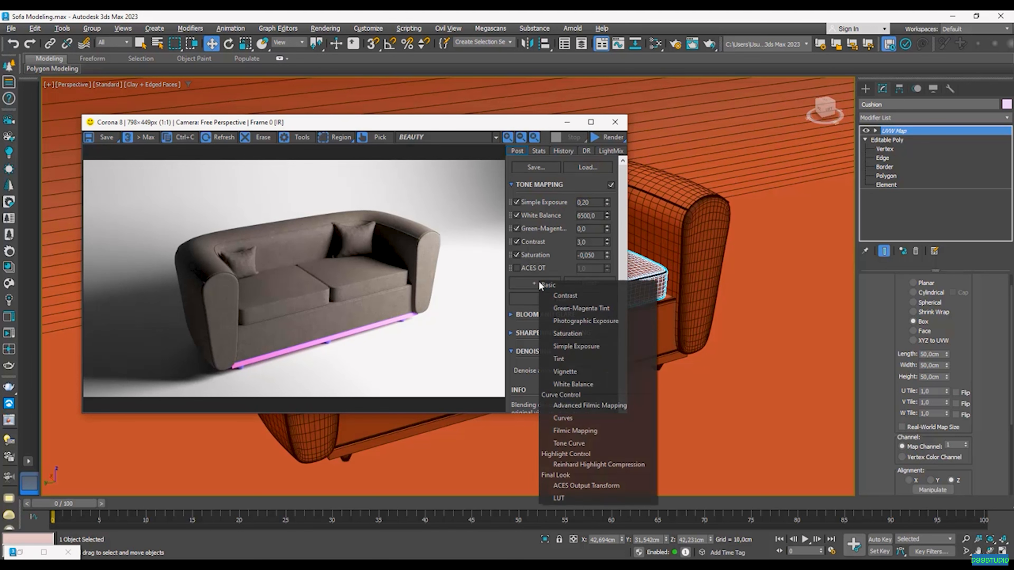
scroll(445, 241, "up", 2)
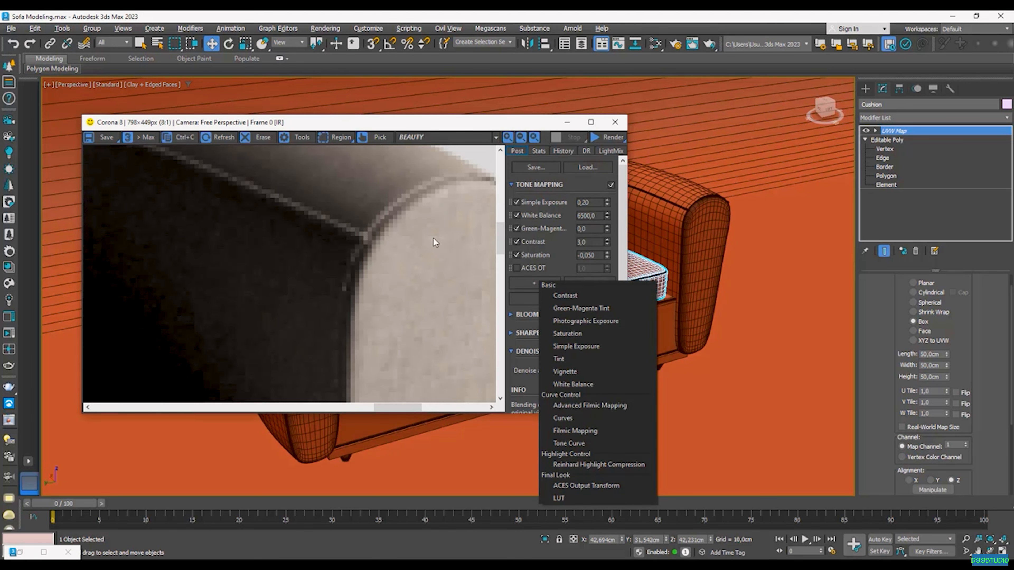
scroll(428, 239, "down", 2)
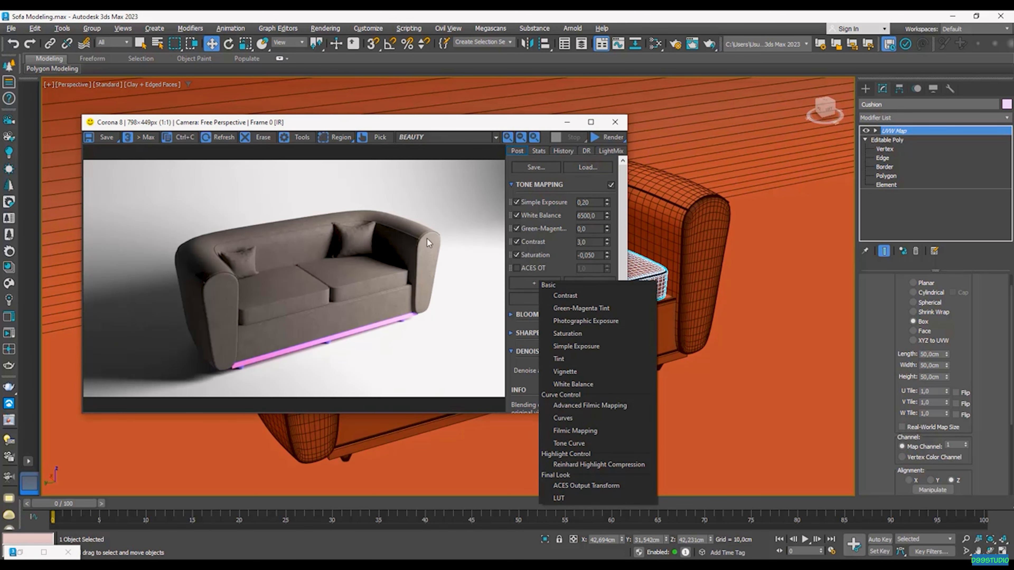
left_click(596, 465)
left_click_drag(594, 283, 569, 283)
type("2")
key("Return")
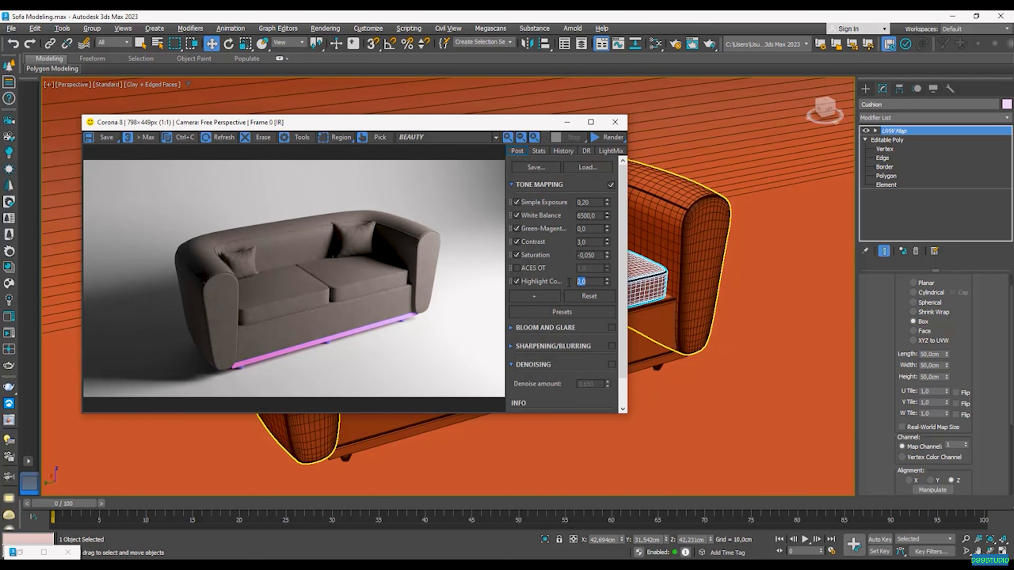
type("1,3")
key("Return")
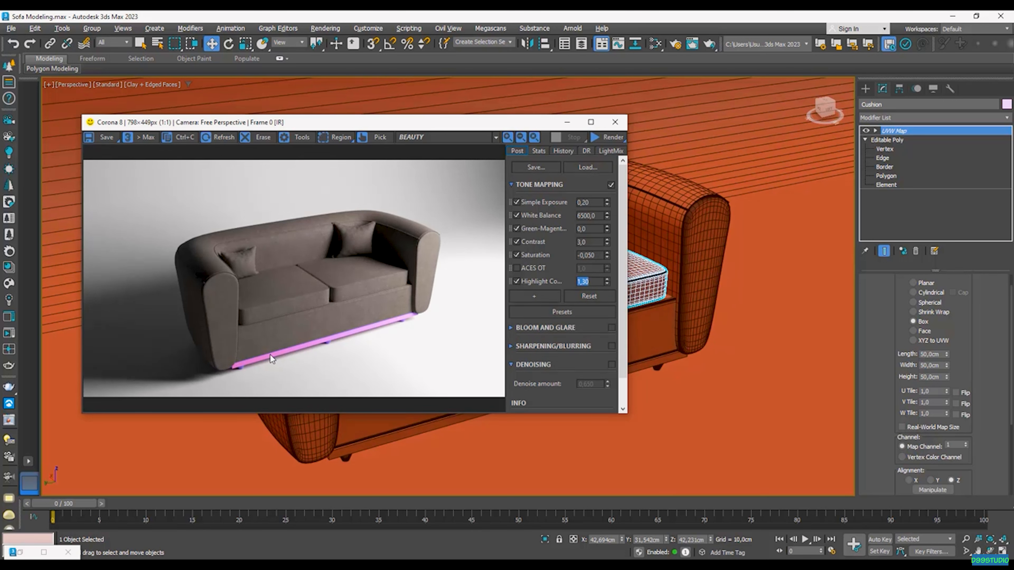
left_click(655, 43)
Step: Add a CoronaBitmap node loaded with the worn wood albedo texture
left_click(500, 102)
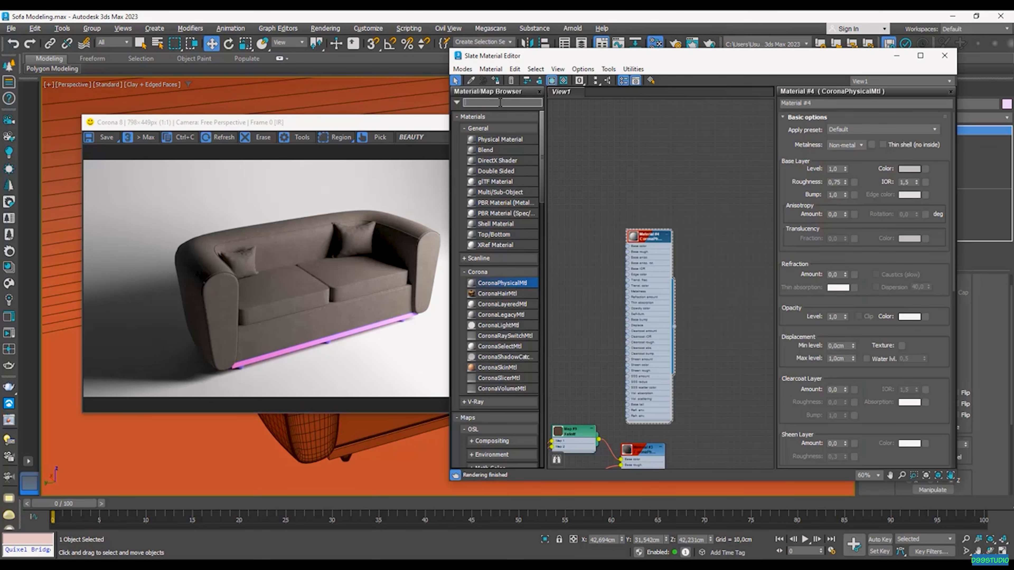
type("coronab")
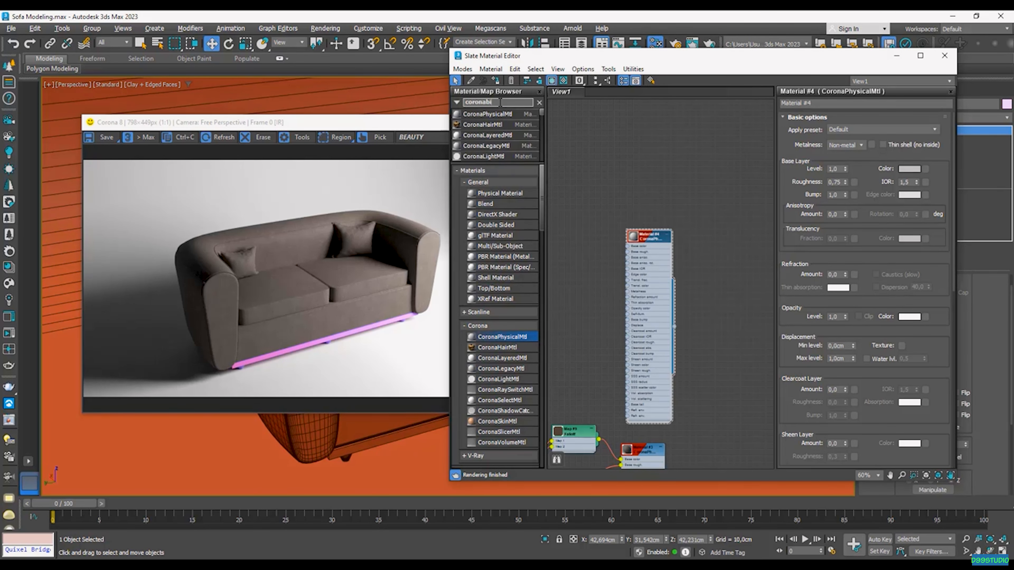
type("i")
left_click_drag(508, 113, 668, 128)
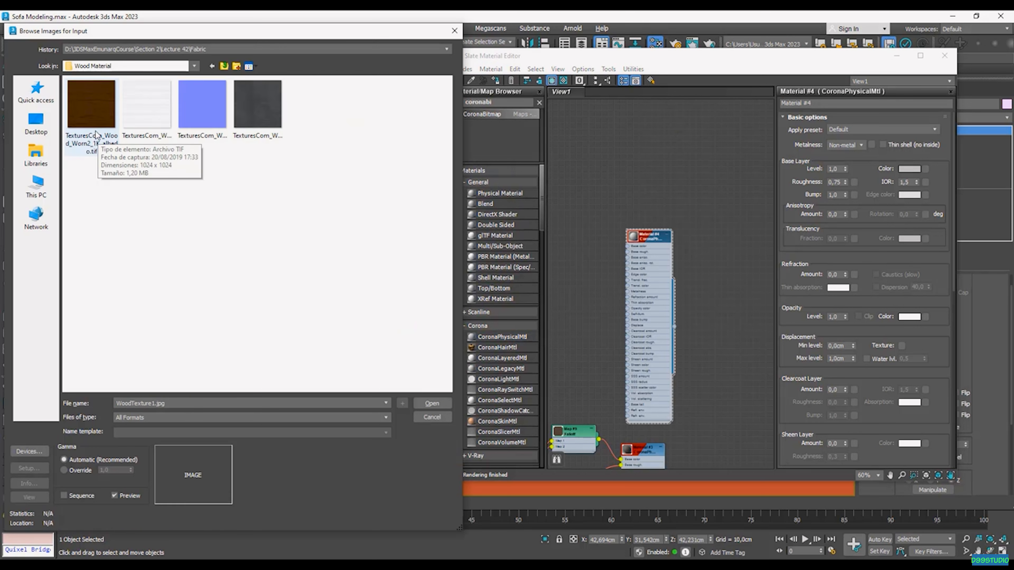
left_click(105, 133)
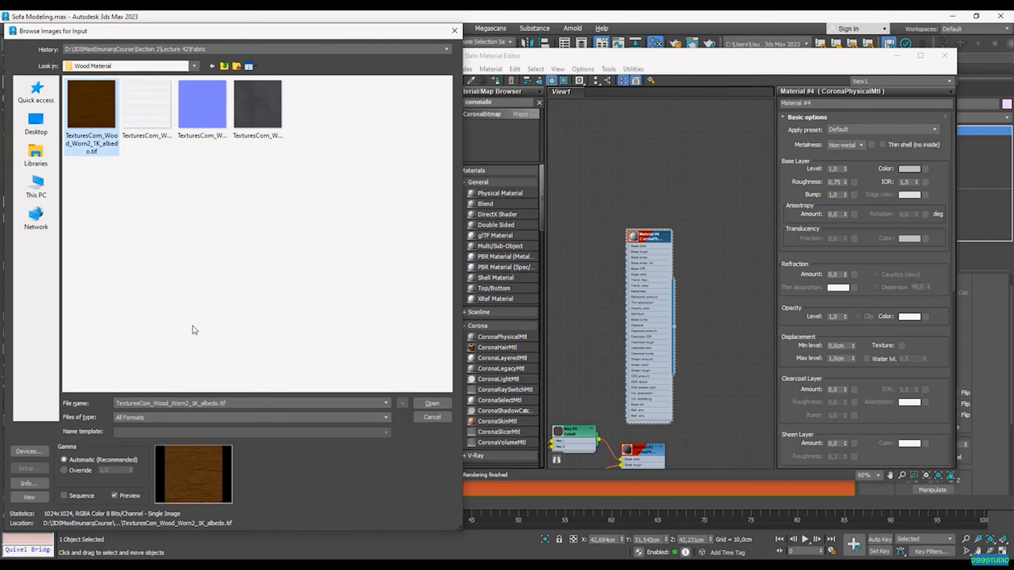
left_click(431, 404)
left_click(432, 404)
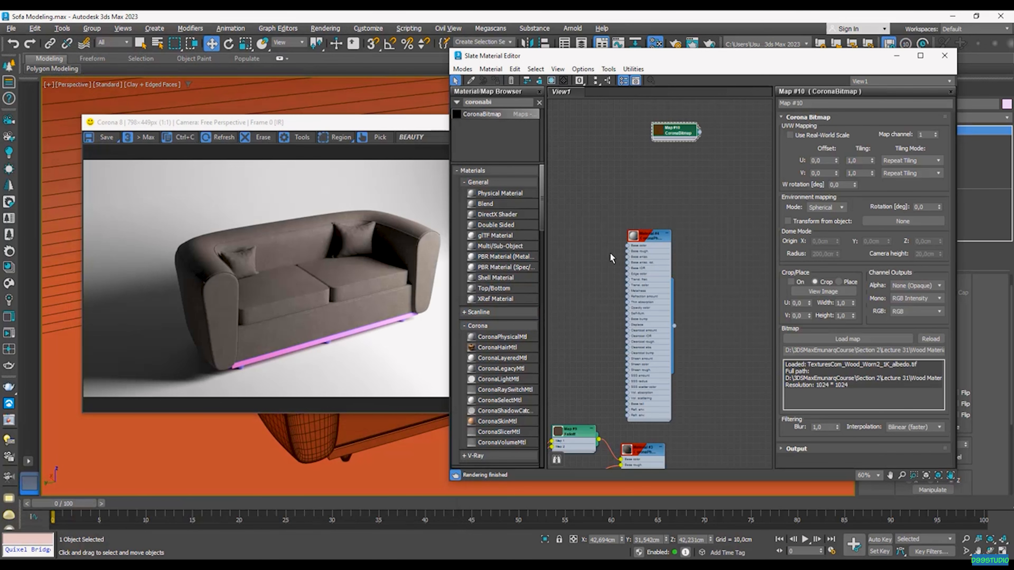
scroll(669, 275, "down", 2)
middle_click_drag(665, 238, 668, 337)
scroll(684, 282, "up", 2)
left_click_drag(685, 280, 573, 224)
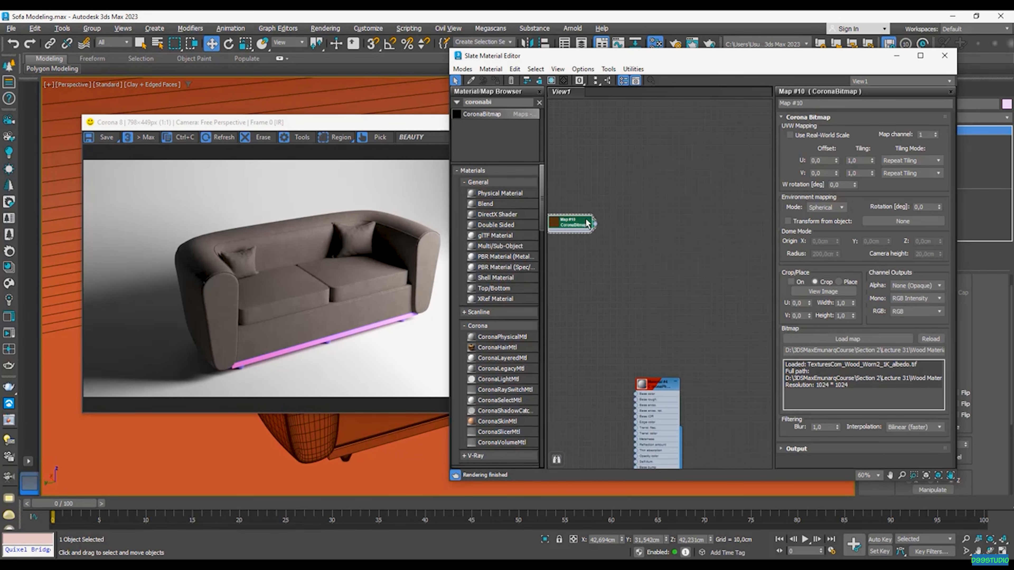
middle_click_drag(583, 224, 574, 276)
Step: Add a CoronaPhysicalMtl node and wire the wood bitmap into its base colour
left_click_drag(497, 337, 650, 263)
left_click_drag(580, 274, 644, 242)
left_click(598, 164)
scroll(622, 226, "up", 3)
scroll(616, 235, "down", 1)
middle_click_drag(616, 235, 728, 267)
scroll(701, 250, "up", 2)
scroll(655, 269, "down", 1)
left_click_drag(675, 267, 608, 259)
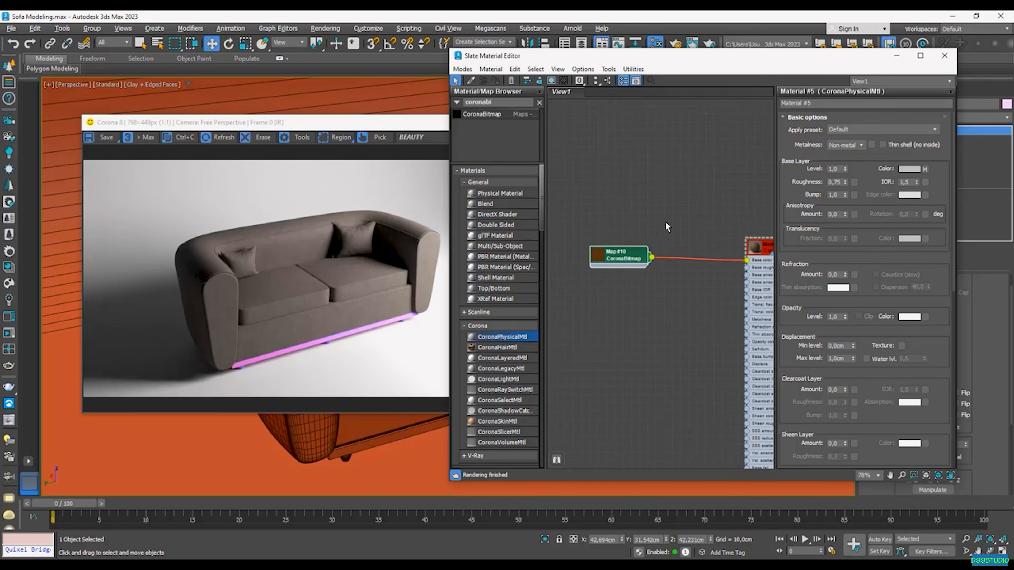
middle_click_drag(665, 223, 638, 237)
Step: Insert a CoronaColorCorrect node between bitmap and material with Gamma 1,5
left_click(482, 103)
type("coronaco")
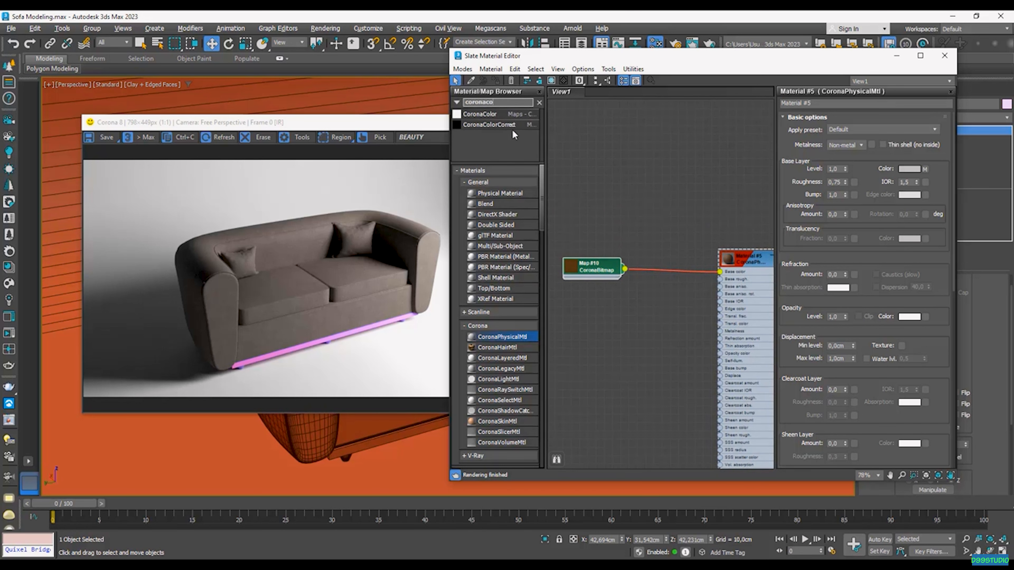
left_click_drag(692, 285, 670, 272)
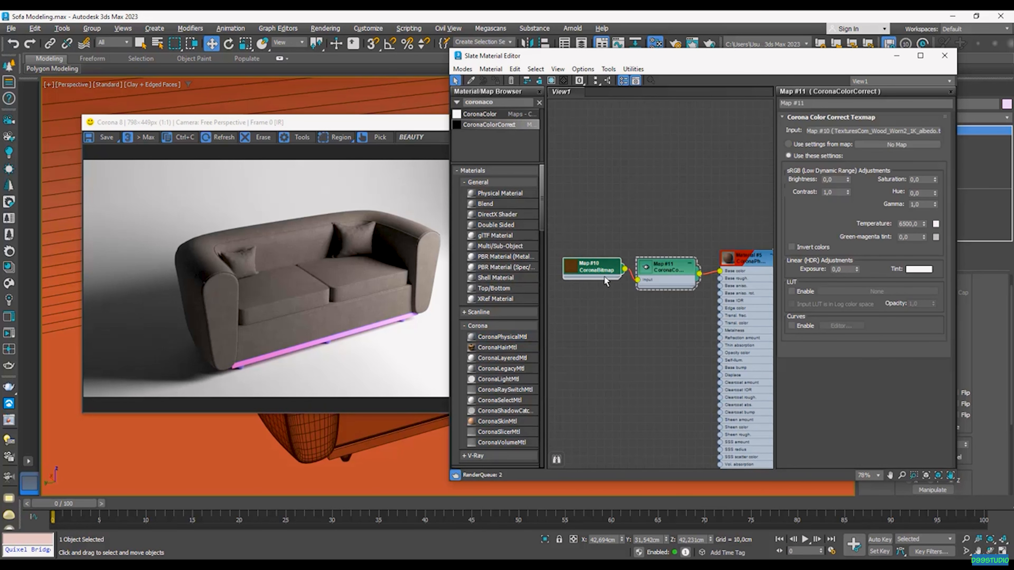
scroll(671, 295, "up", 1)
middle_click_drag(678, 293, 638, 301)
left_click_drag(921, 205, 875, 205)
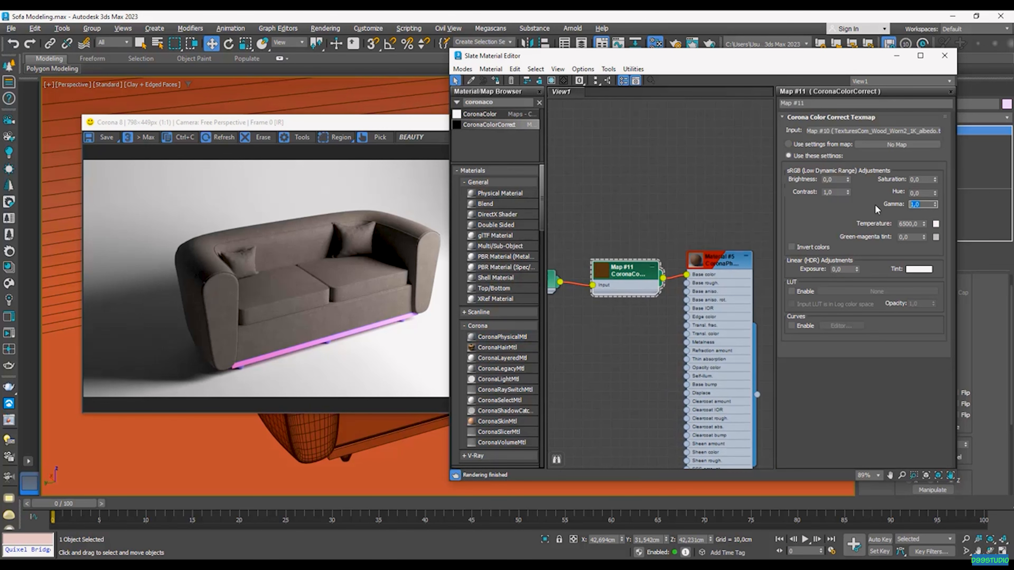
type("1,5")
key("Return")
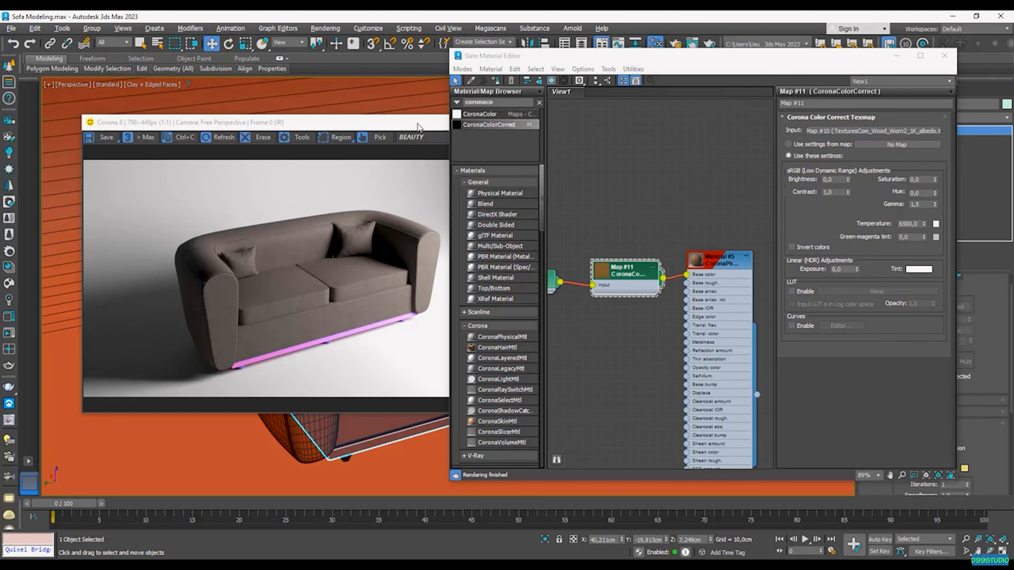
left_click_drag(416, 123, 286, 101)
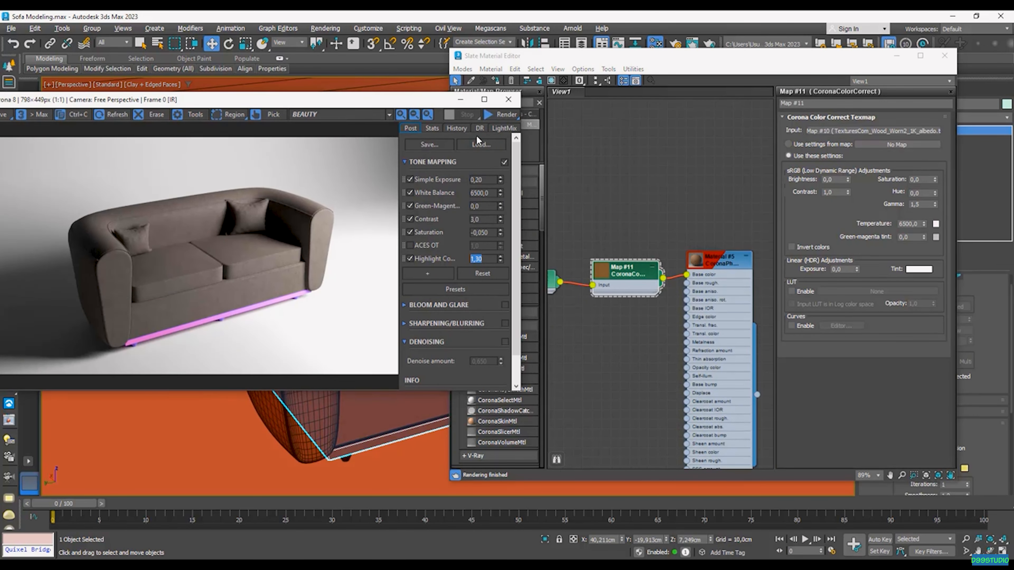
Step: Close the render window and material editor, then select only the sofa's base and legs
left_click(511, 103)
left_click(944, 55)
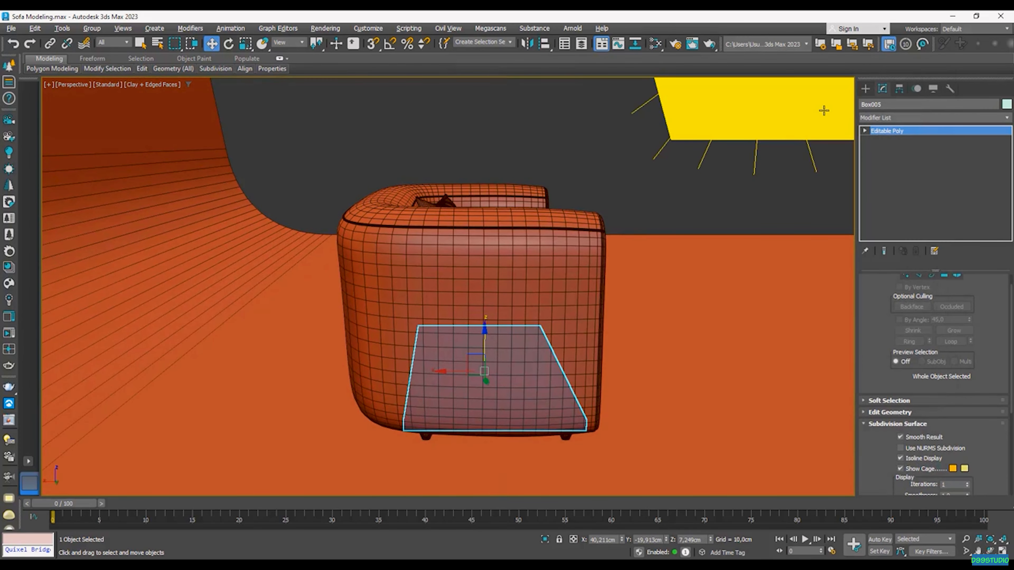
middle_click_drag(615, 355, 617, 343, "alt")
left_click_drag(636, 381, 526, 392)
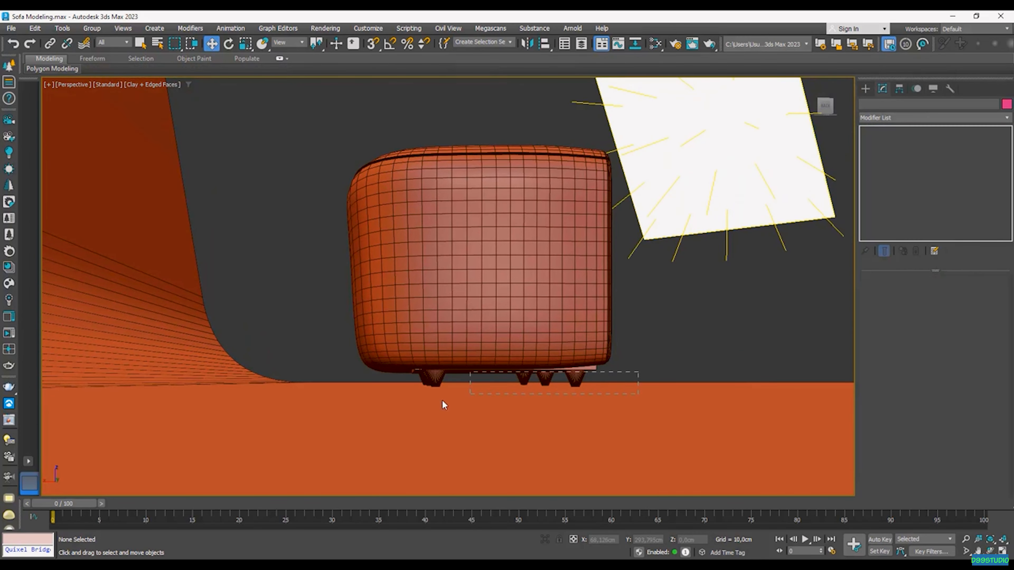
left_click_drag(405, 415, 403, 415)
scroll(547, 367, "up", 3)
left_click_drag(712, 305, 635, 260, "alt")
left_click(687, 400, "alt")
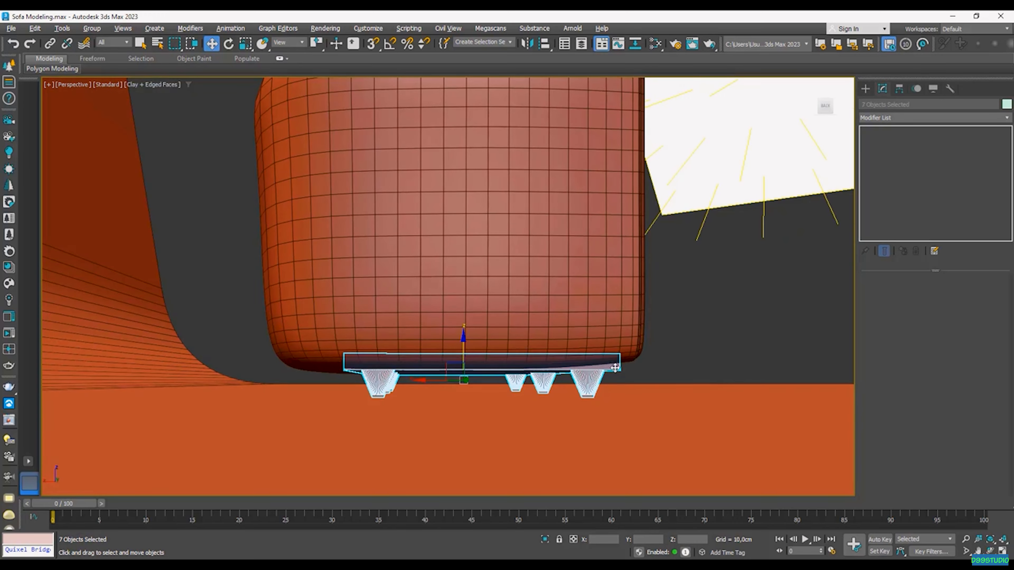
scroll(603, 362, "down", 5)
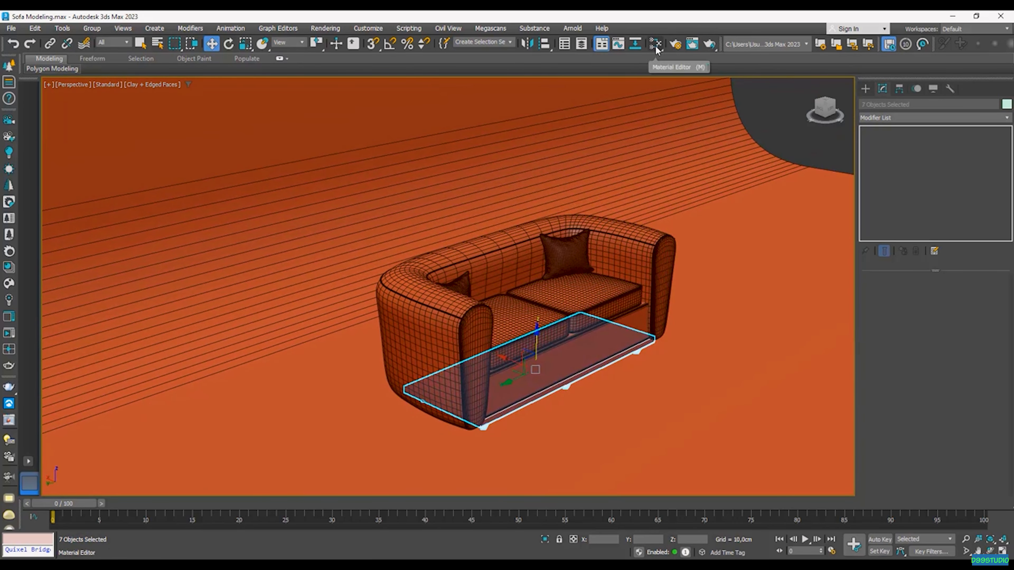
Step: Assign the wood material to the selected base and legs
left_click(655, 43)
right_click(706, 282)
left_click(731, 294)
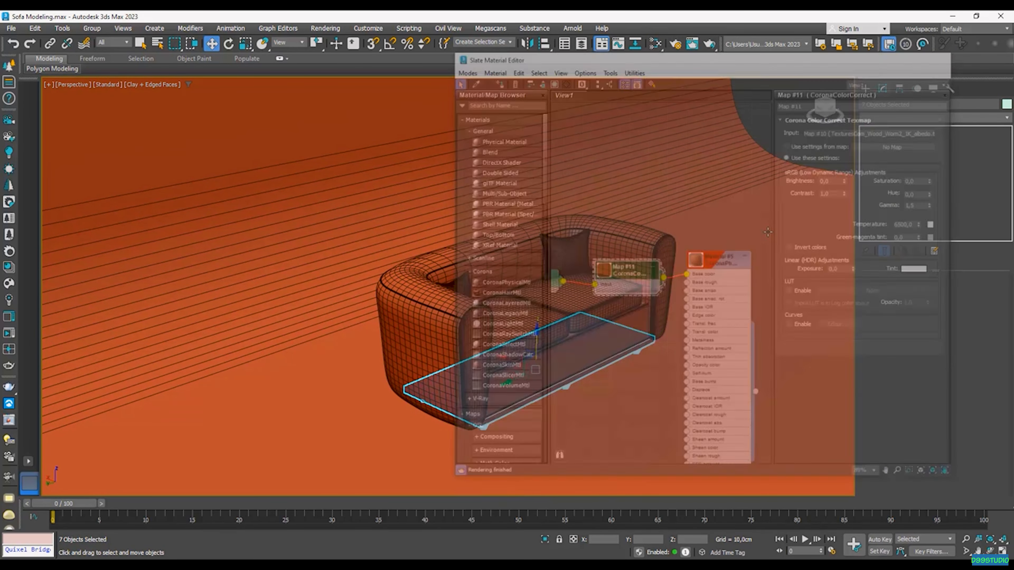
Step: Add a UVW Map modifier to the base pieces and switch it to Box mapping
middle_click_drag(558, 337, 485, 348, "alt")
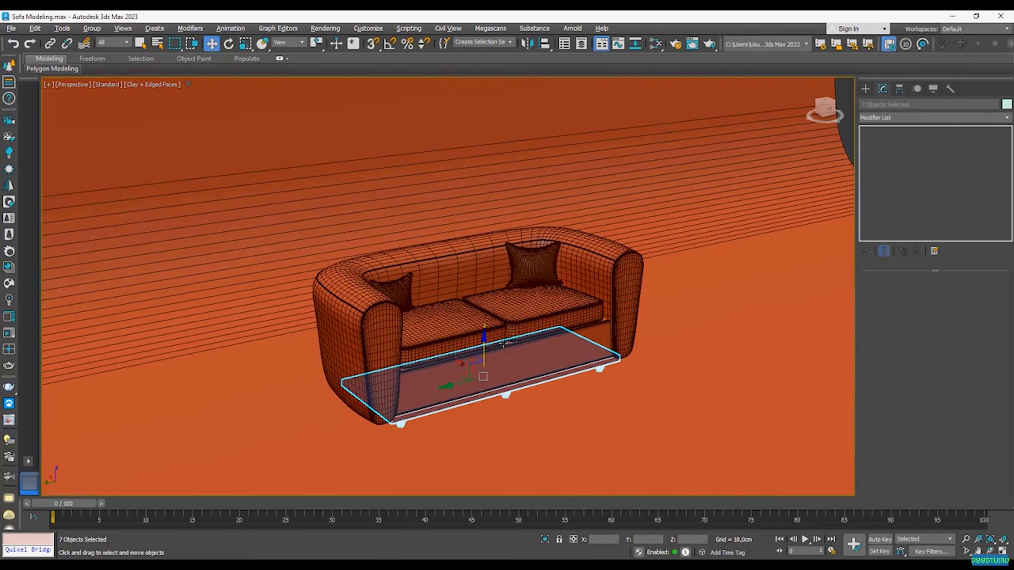
scroll(483, 356, "up", 3)
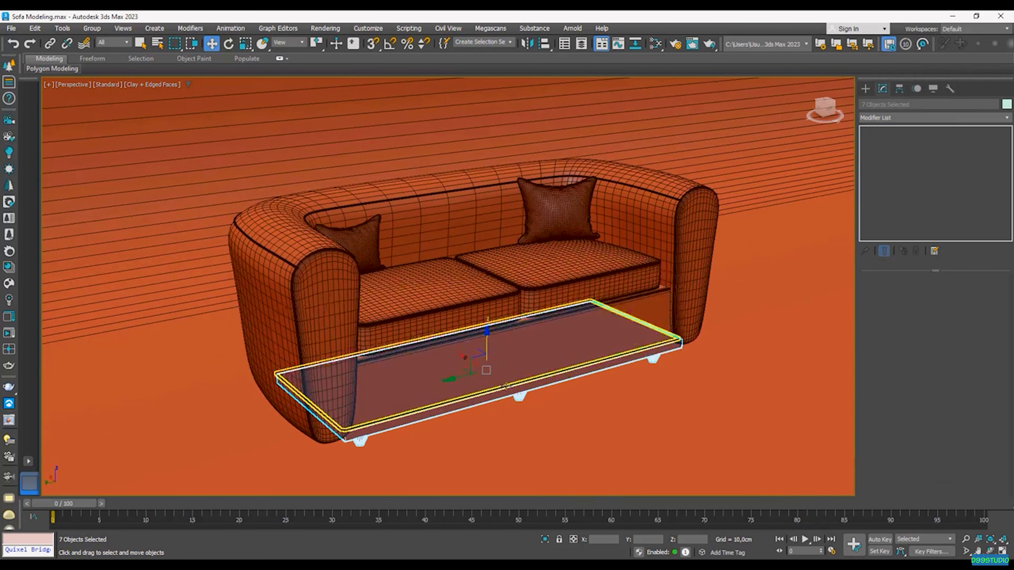
left_click(904, 117)
type("uvw")
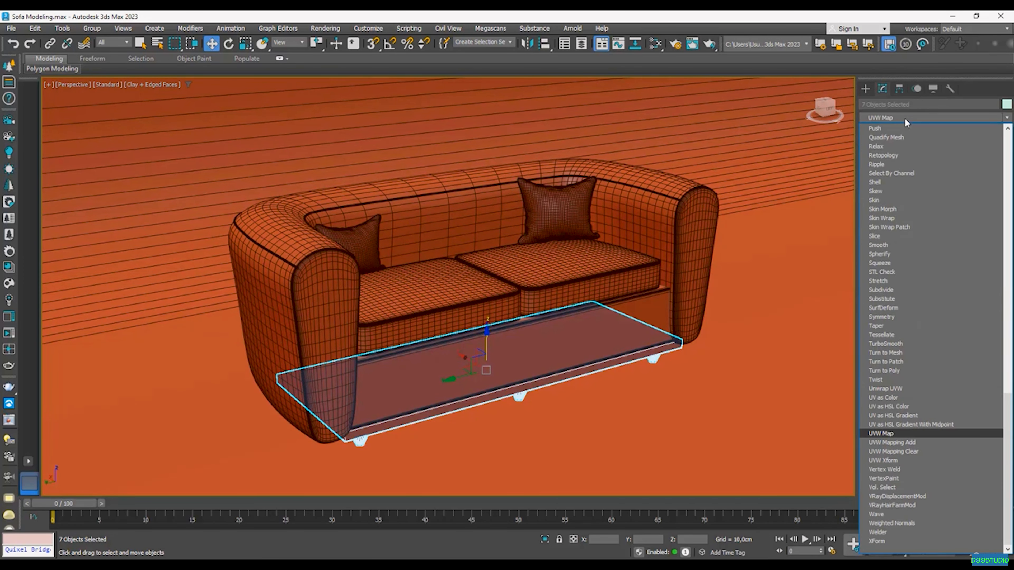
key("Return")
left_click(913, 339)
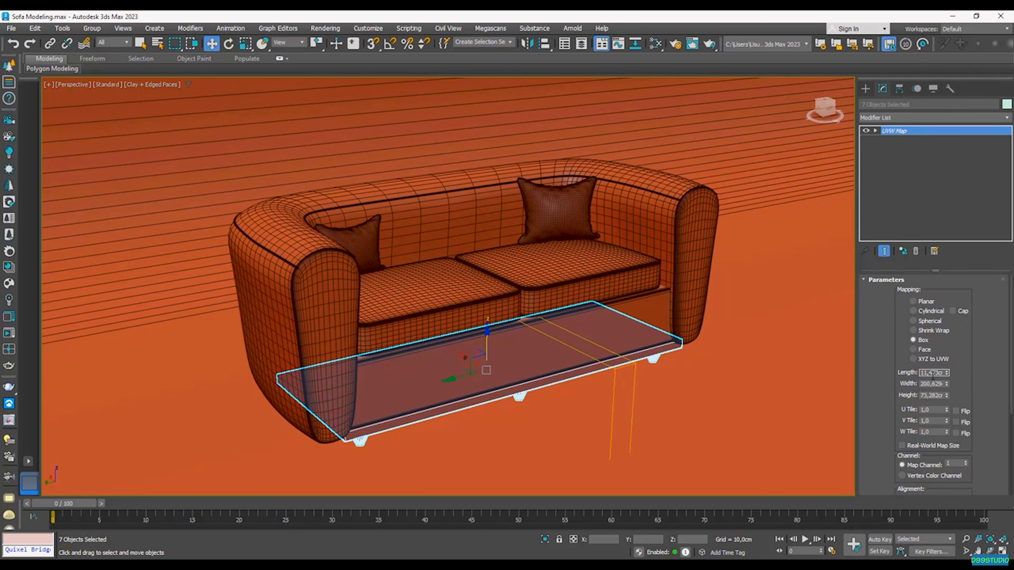
Step: Set the box mapping Length, Width and Height to 150 cm each
type("150")
key("Return")
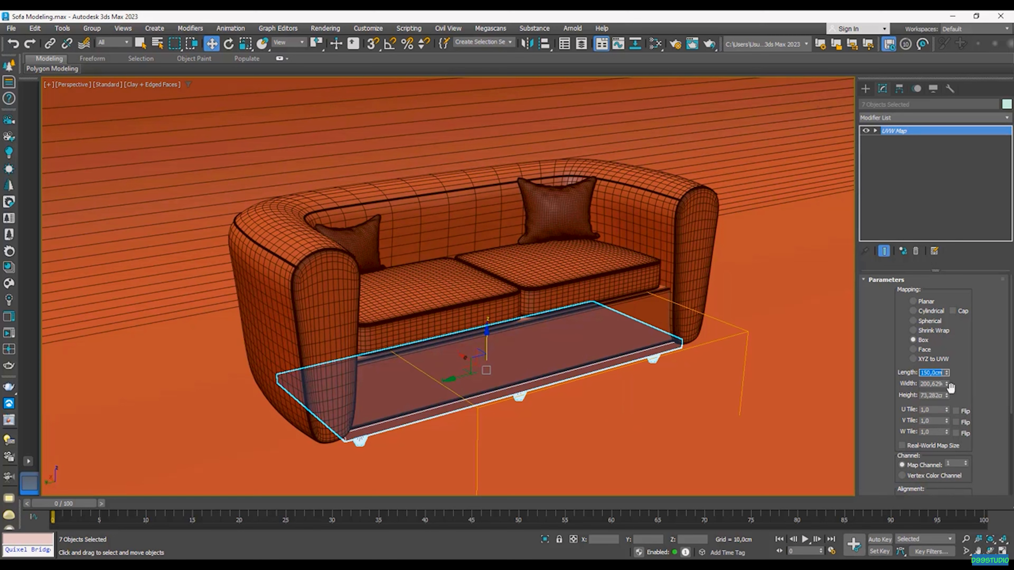
double_click(932, 383)
type("150")
key("Return")
double_click(933, 395)
type("150")
key("Return")
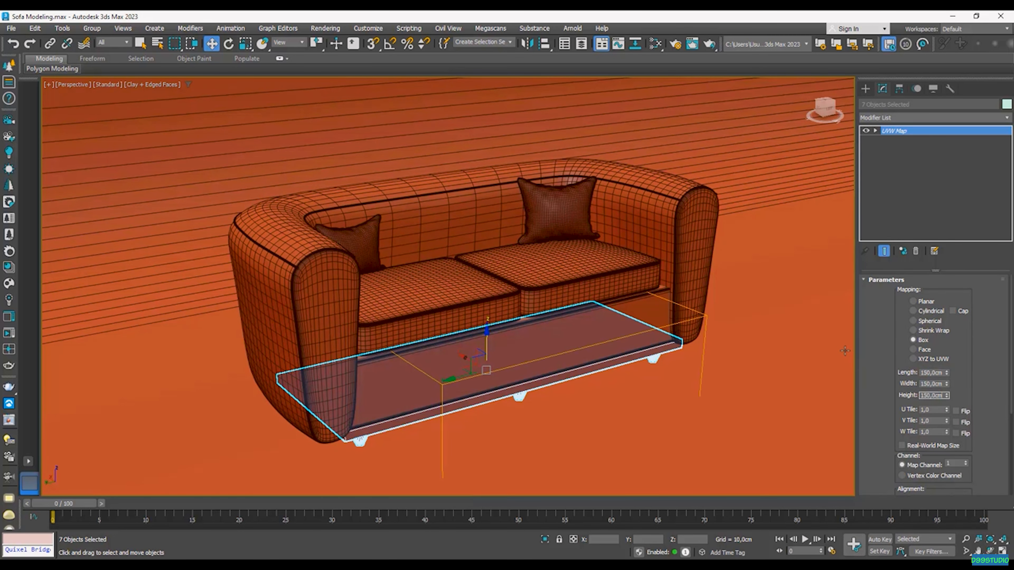
Step: Open Render Setup on its Scene tab
middle_click_drag(695, 167, 689, 195, "alt")
left_click(676, 44)
left_click(709, 309)
Step: Run an interactive Corona render of the sofa, stop it, and close Render Setup
left_click(821, 332)
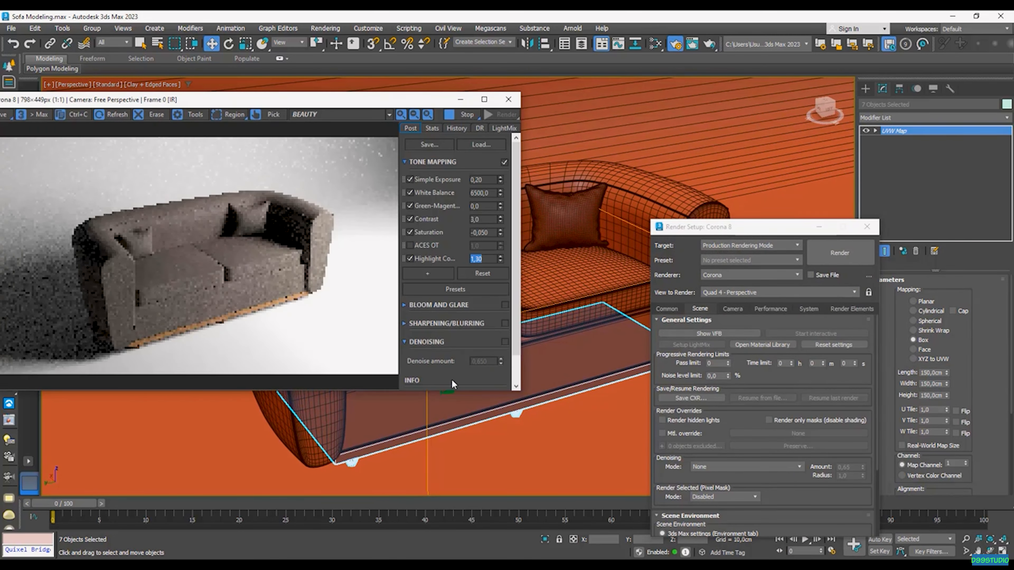
mouse_move(519, 397)
middle_mouse_down("alt")
mouse_move(533, 395)
mouse_move(521, 395)
middle_mouse_up("alt")
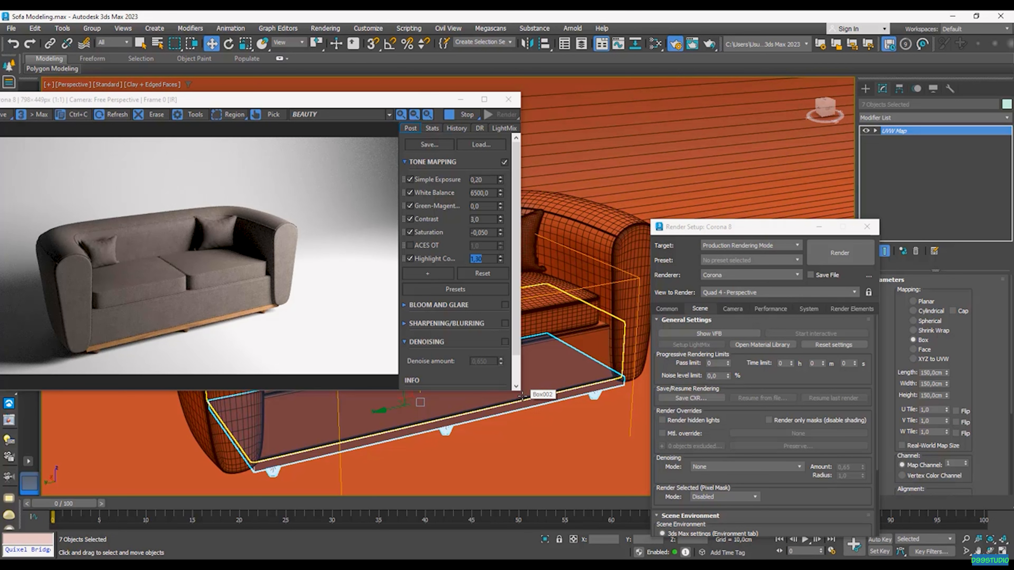
left_click(467, 114)
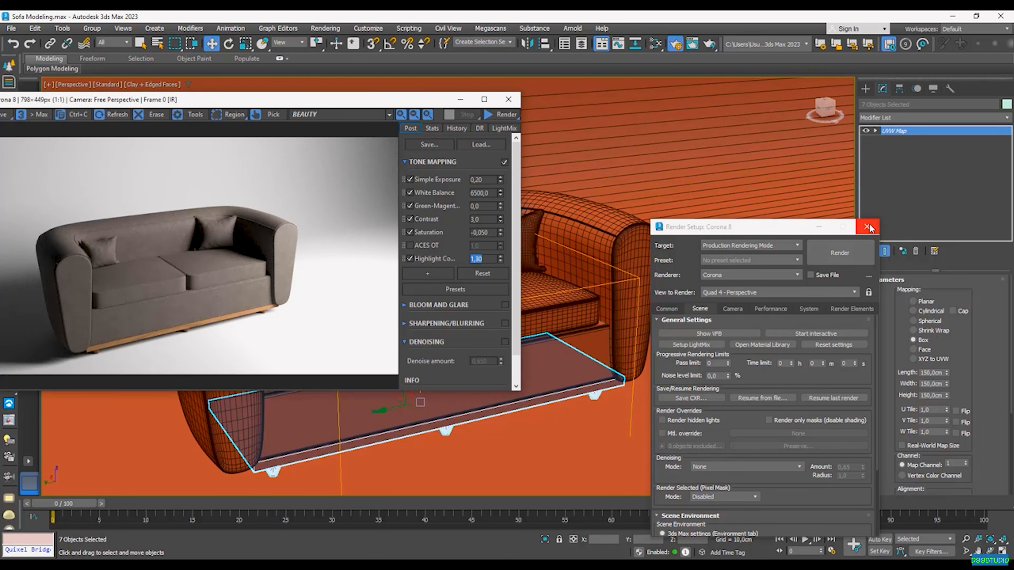
left_click(866, 227)
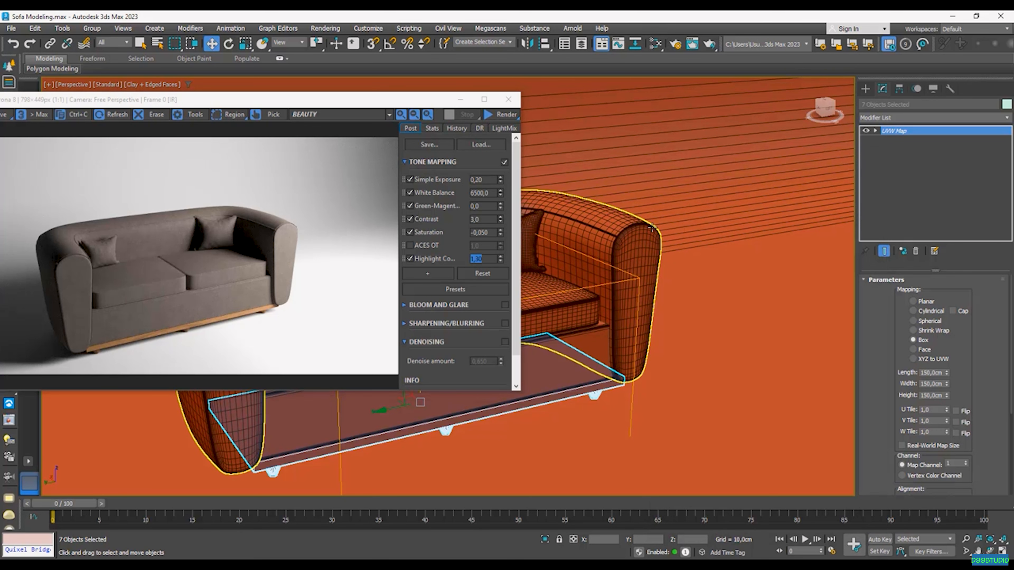
left_click(655, 43)
Step: Add a CoronaLayeredMtl node to the Slate graph via a 'laye' browser search
right_click(693, 217)
left_click(495, 103)
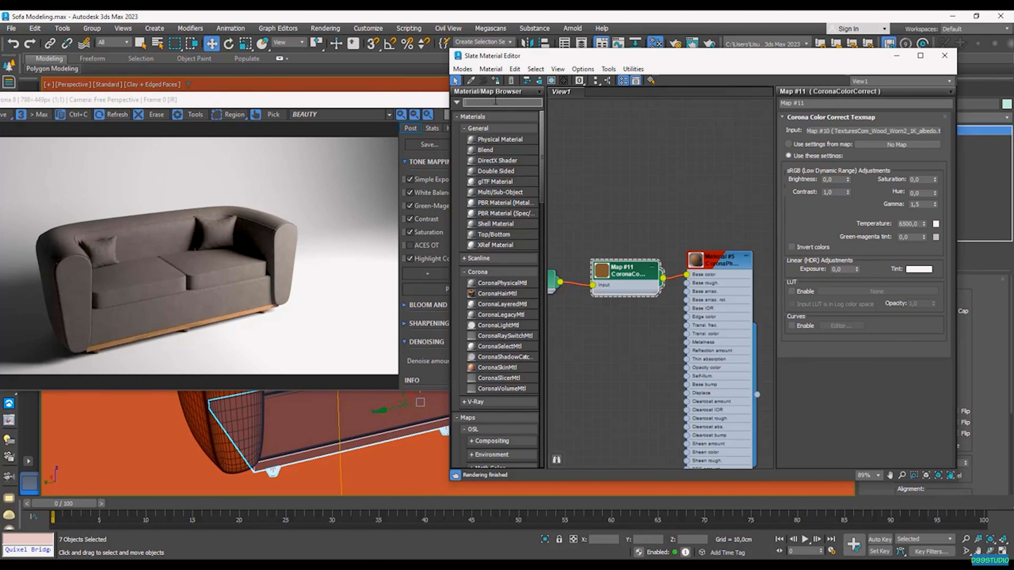
type("laye")
left_click_drag(488, 114, 747, 240)
scroll(646, 146, "down", 3)
scroll(712, 273, "down", 5)
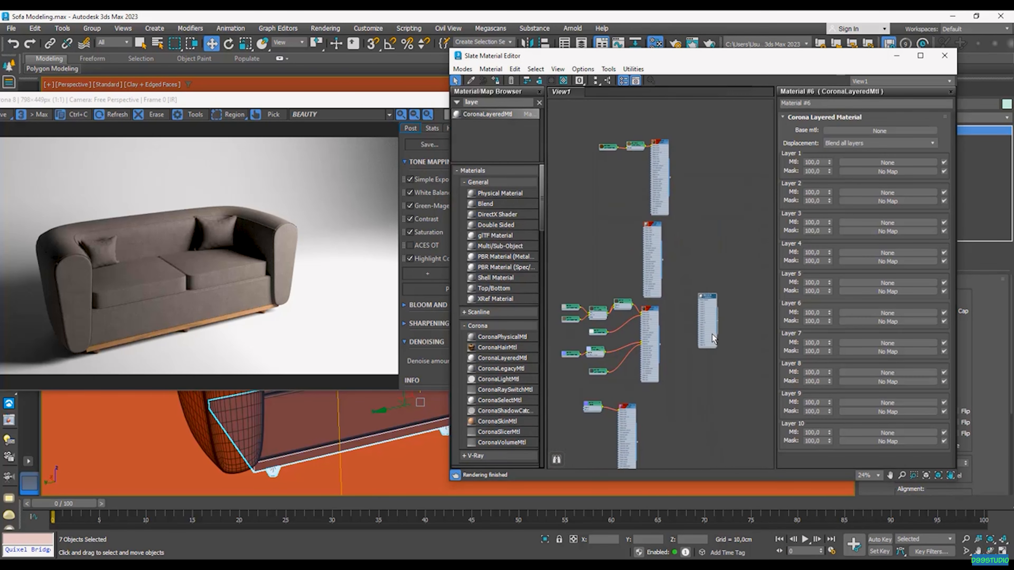
scroll(687, 345, "up", 3)
Step: Box-select the fabric material's node group and duplicate it below the original
middle_click_drag(685, 226, 673, 310)
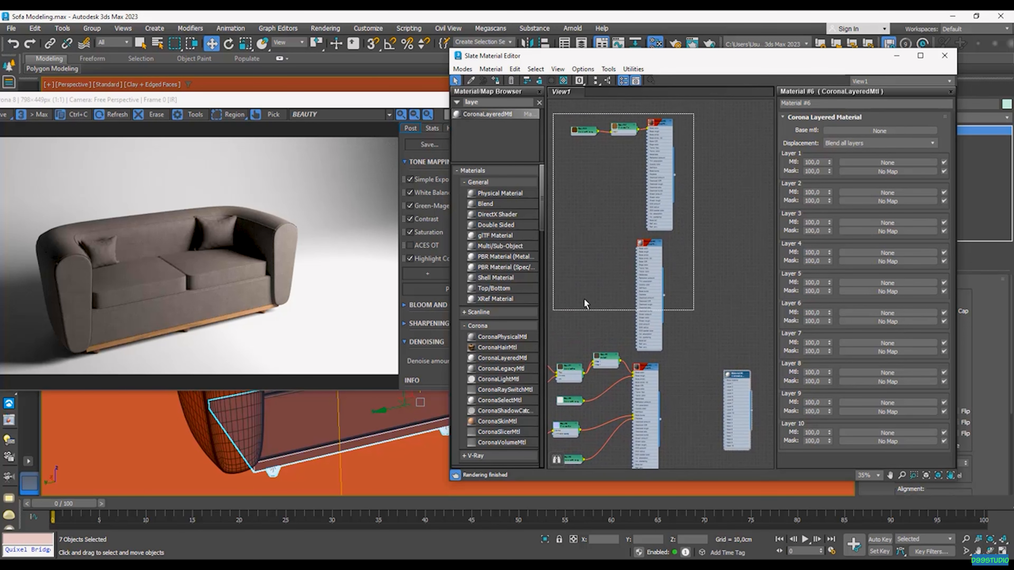
scroll(673, 356, "down", 5)
middle_click_drag(672, 354, 688, 281)
left_click_drag(729, 217, 624, 318)
left_click_drag(704, 282, 706, 217)
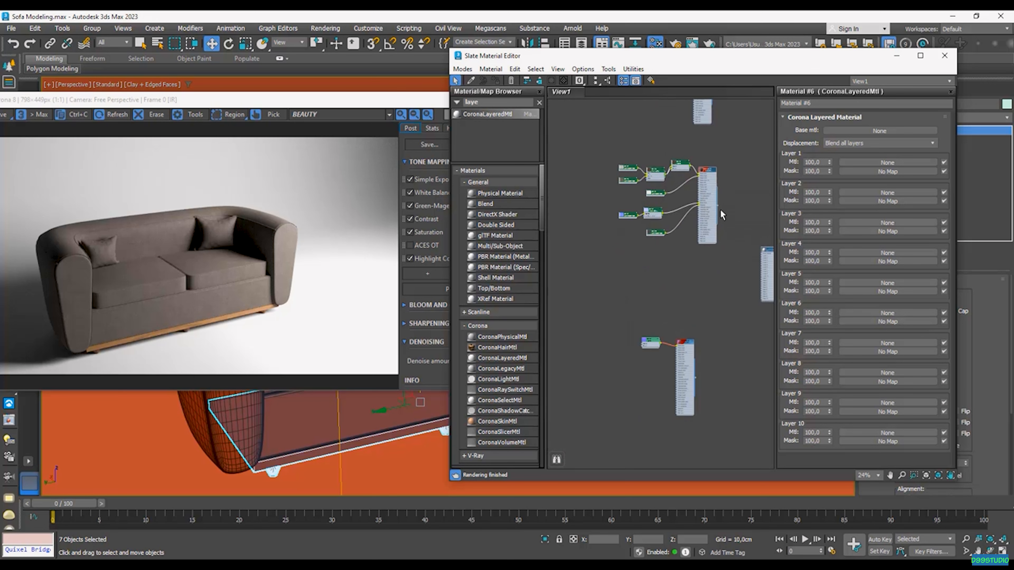
scroll(720, 209, "up", 2)
middle_click_drag(703, 166, 724, 178)
left_click_drag(698, 204, 699, 322, "shift")
Step: Reposition the Corona Layered node beside the duplicated group
scroll(734, 330, "up", 2)
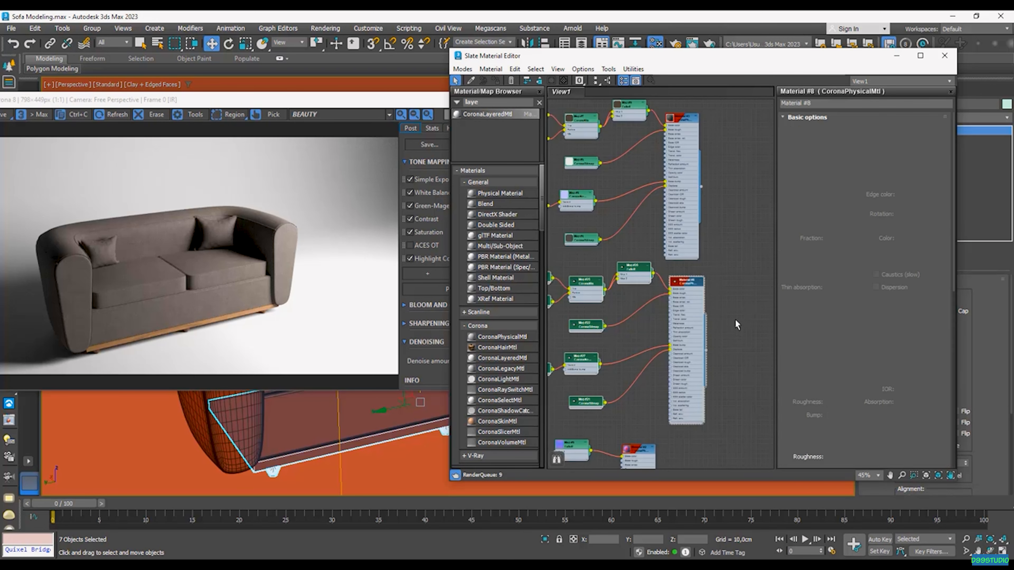
middle_click_drag(736, 323, 652, 344)
left_click_drag(710, 329, 676, 229)
middle_click_drag(632, 210, 644, 233)
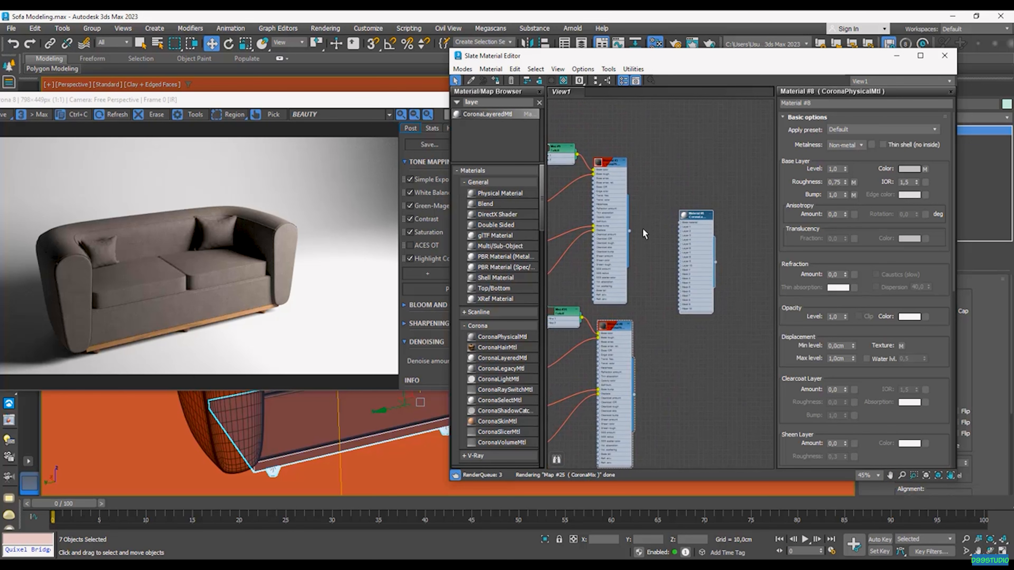
scroll(644, 234, "up", 2)
left_click_drag(716, 290, 759, 309)
middle_click_drag(694, 342, 670, 319)
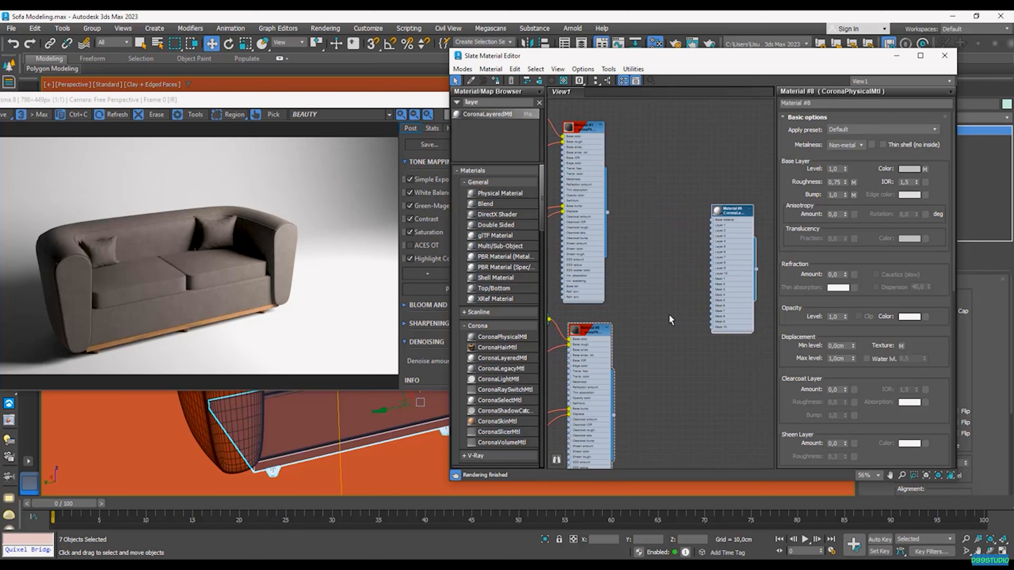
Step: Search 'coronabi' and drop a CoronaBitmap node into the graph
left_click(539, 102)
type("coronabi")
left_click_drag(475, 116, 671, 378)
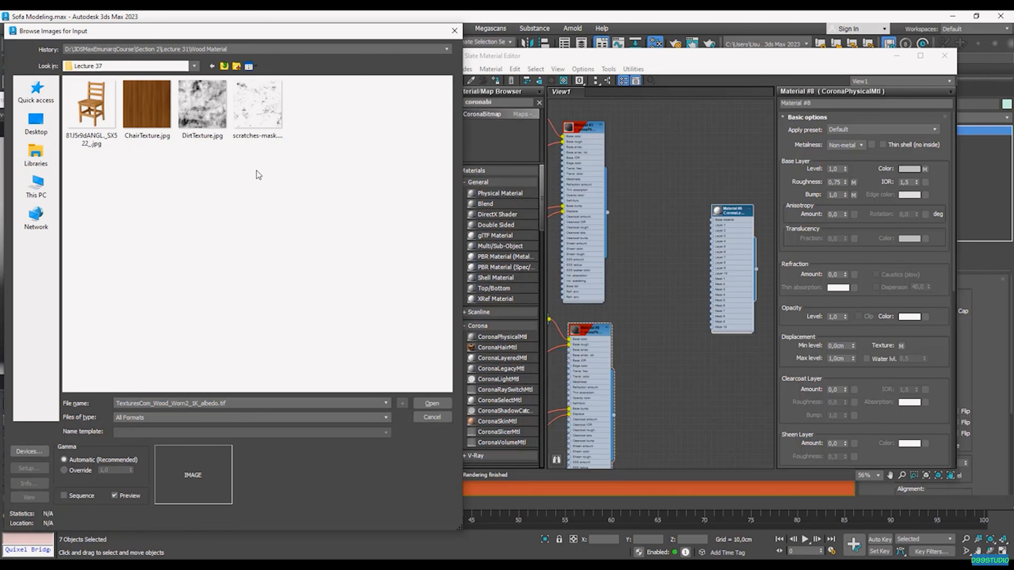
Step: Load DirtTexture.jpg into the Corona bitmap, tidy the nodes, and search the browser for 'coronac'
left_click(207, 120)
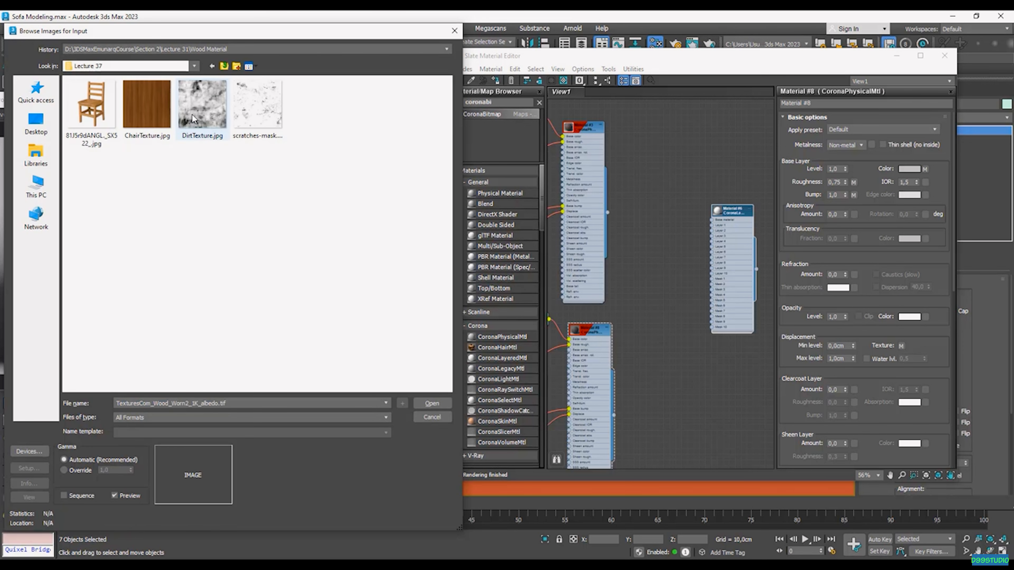
left_click(428, 402)
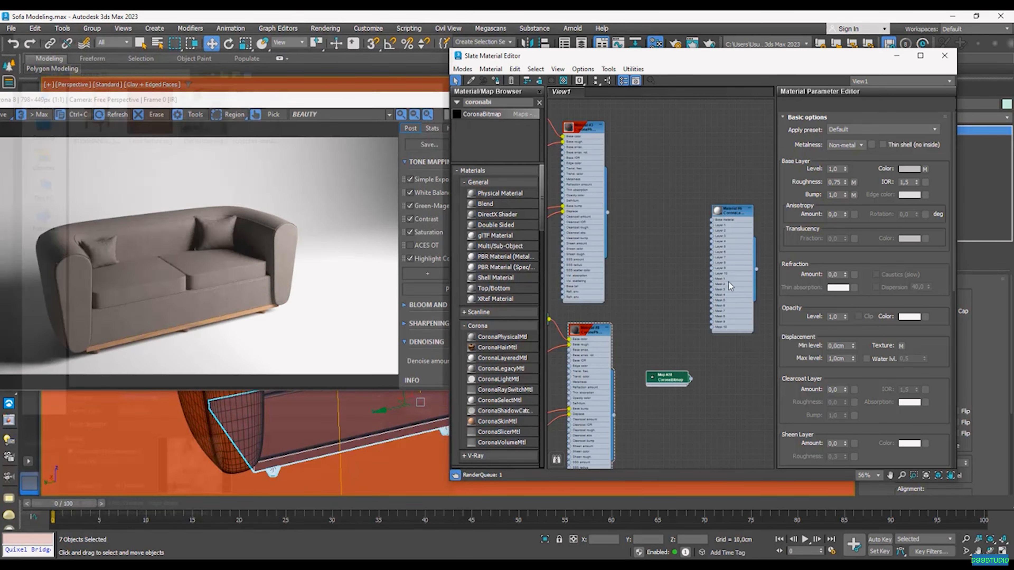
left_click_drag(667, 372, 702, 395)
middle_click_drag(652, 366, 692, 347)
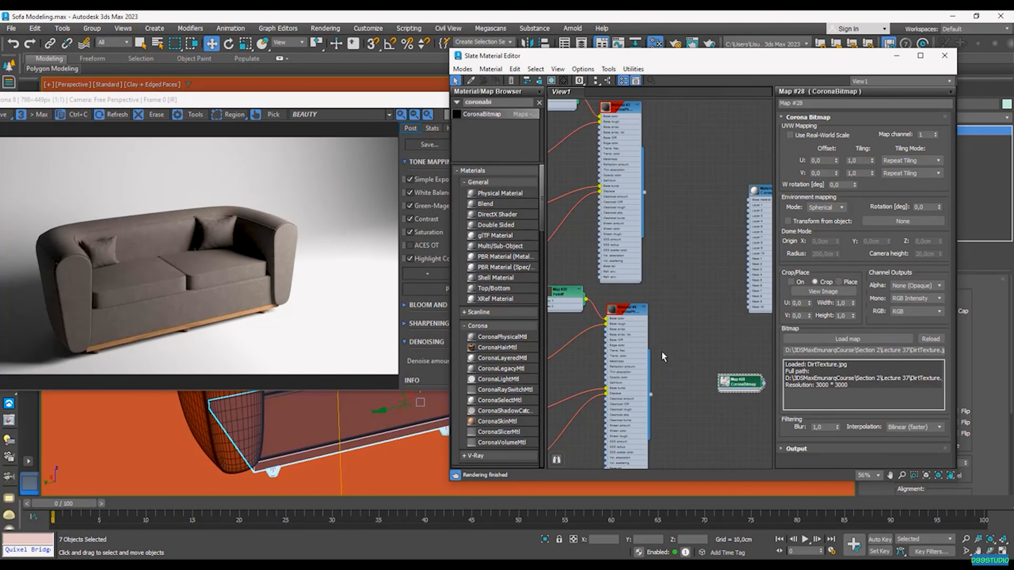
middle_click_drag(662, 351, 684, 338)
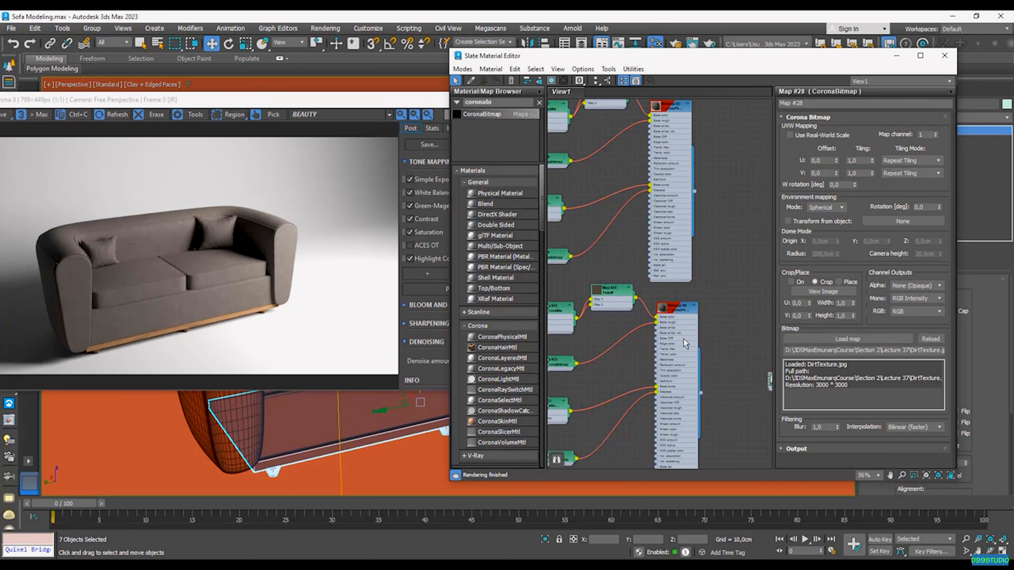
left_click_drag(683, 338, 738, 350)
left_click_drag(502, 102, 435, 102)
type("coronac")
Step: Insert a CoronaColorCorrect map after the Falloff map and set its gamma to 2,0
left_click_drag(659, 307, 661, 307)
double_click(673, 306)
scroll(670, 315, "up", 3)
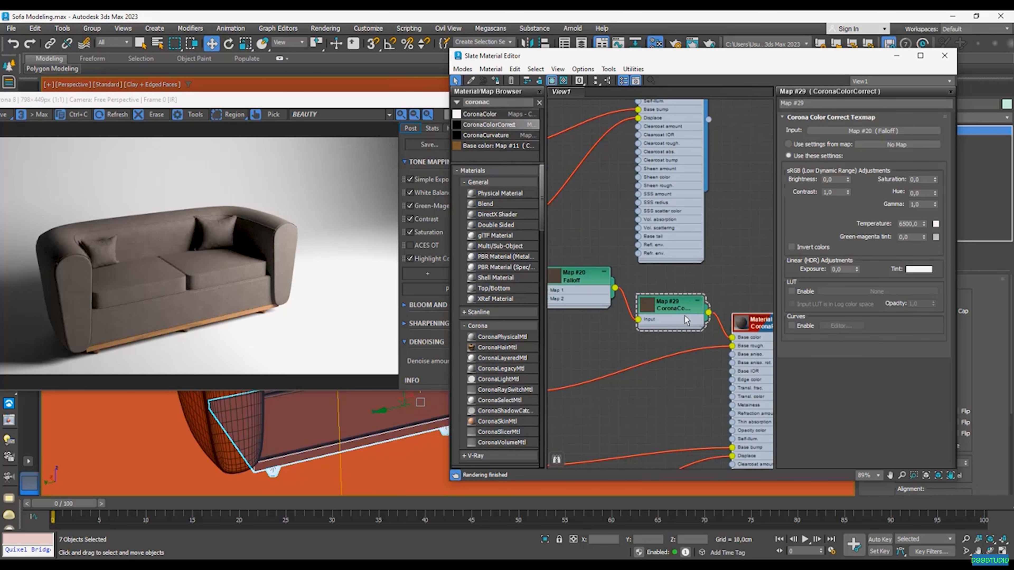
double_click(921, 205)
type("1,5")
key("Return")
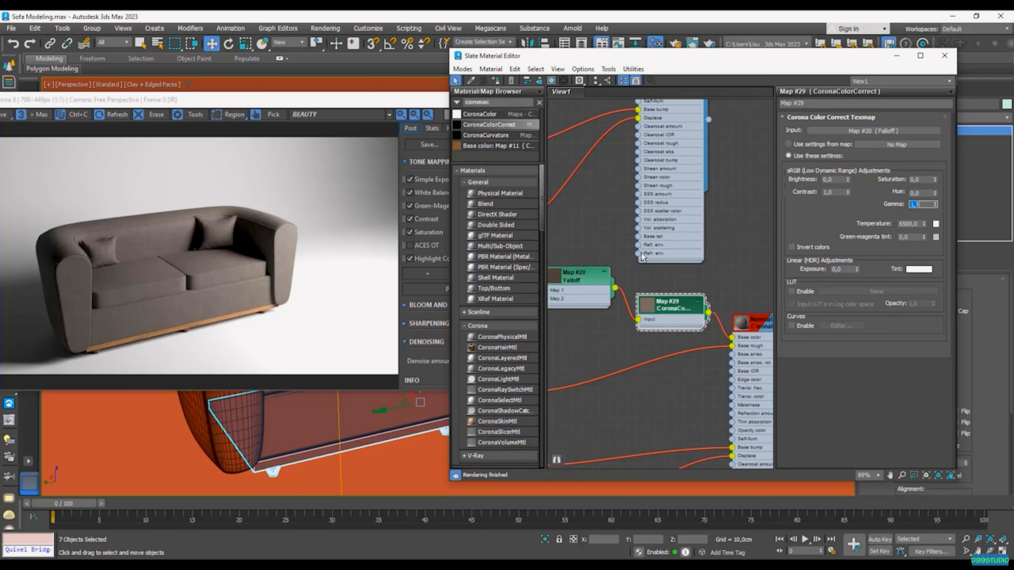
scroll(696, 278, "down", 5)
type("2")
key("Return")
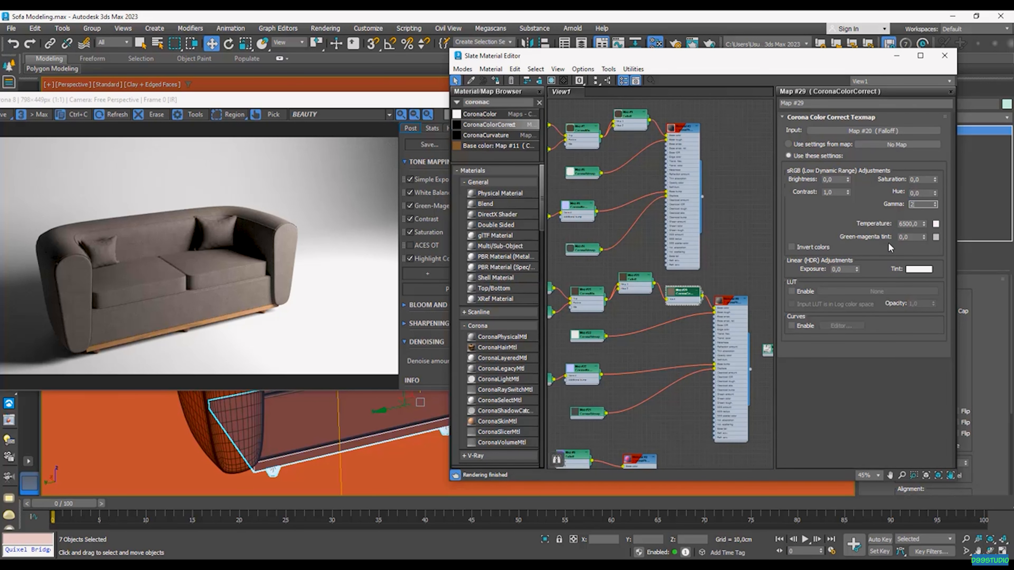
Step: Rearrange the upper node group and the Material #6 node in the graph
scroll(741, 302, "down", 4)
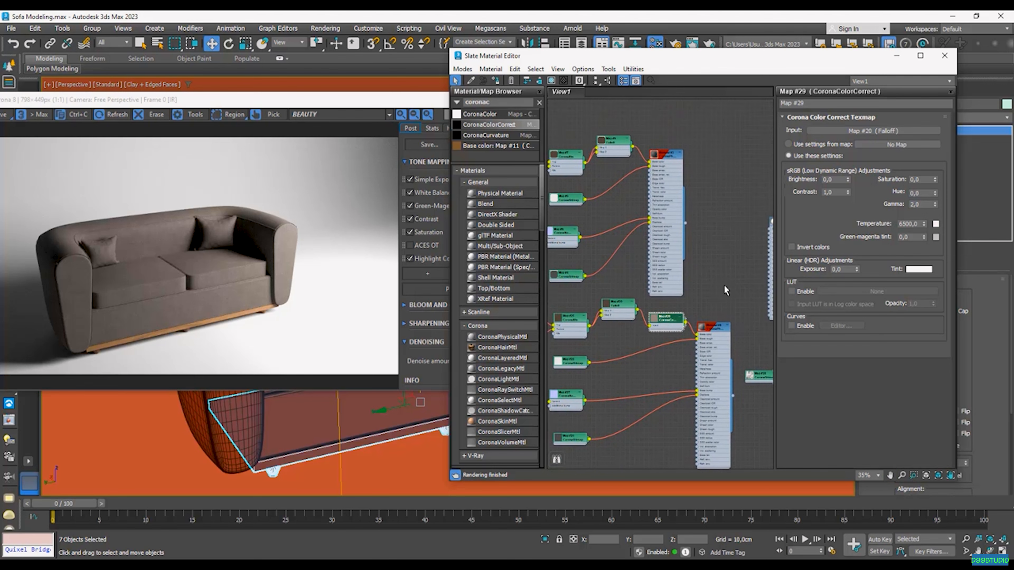
left_click_drag(718, 203, 608, 285)
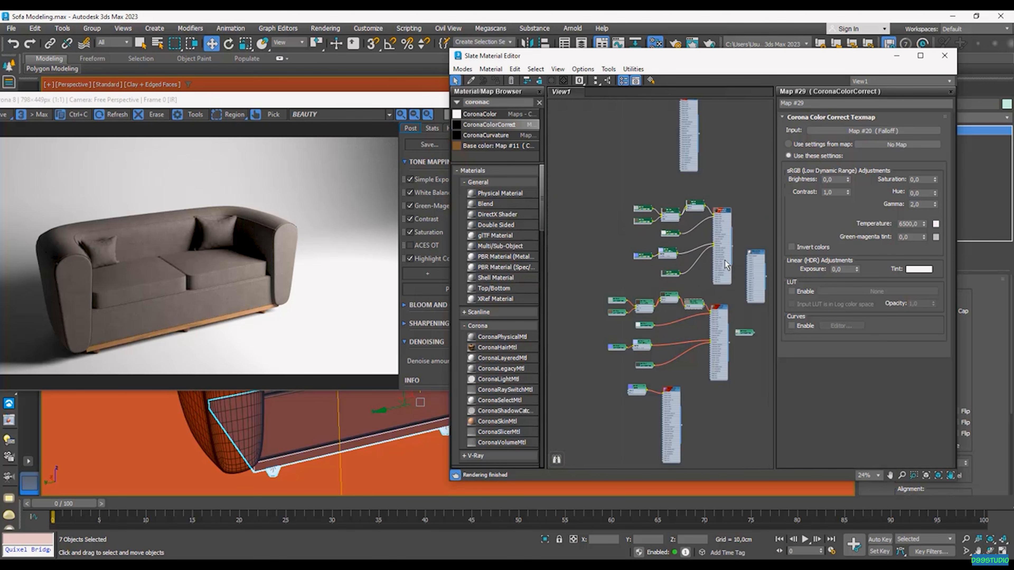
scroll(745, 243, "up", 5)
middle_click_drag(745, 244, 684, 248)
left_click_drag(717, 303, 738, 324)
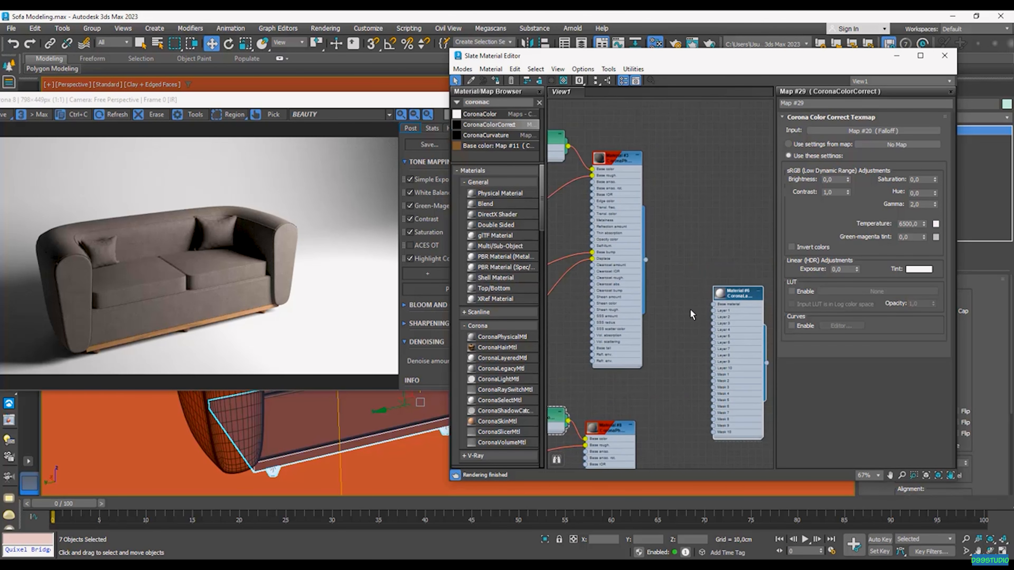
middle_click_drag(690, 311, 689, 294)
double_click(620, 233)
Step: Connect Material #3 as Material #6's base and Material #8 as its Layer 1
left_click_drag(642, 241, 710, 285)
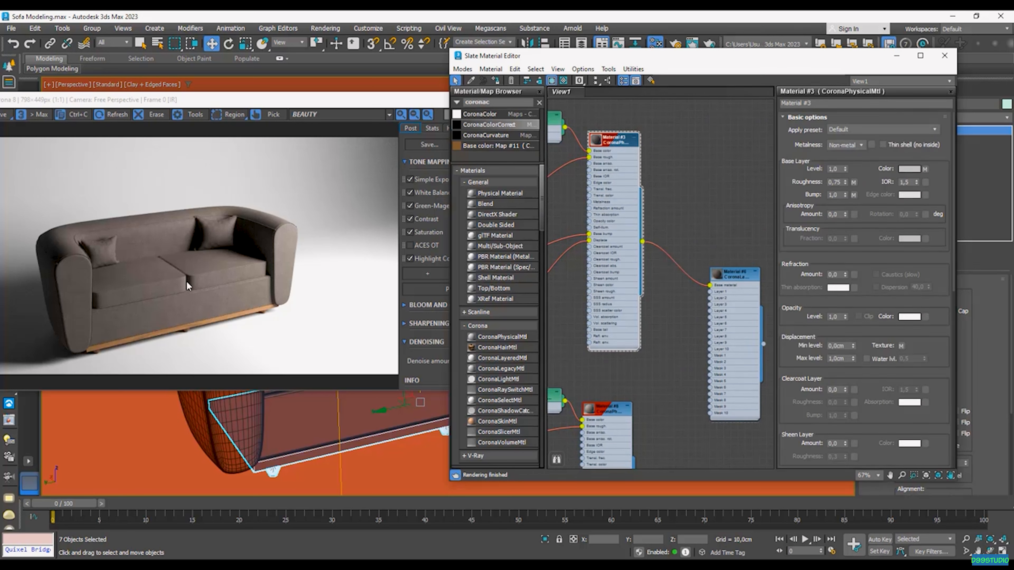
middle_click_drag(631, 424, 623, 363)
left_click_drag(629, 449, 704, 231)
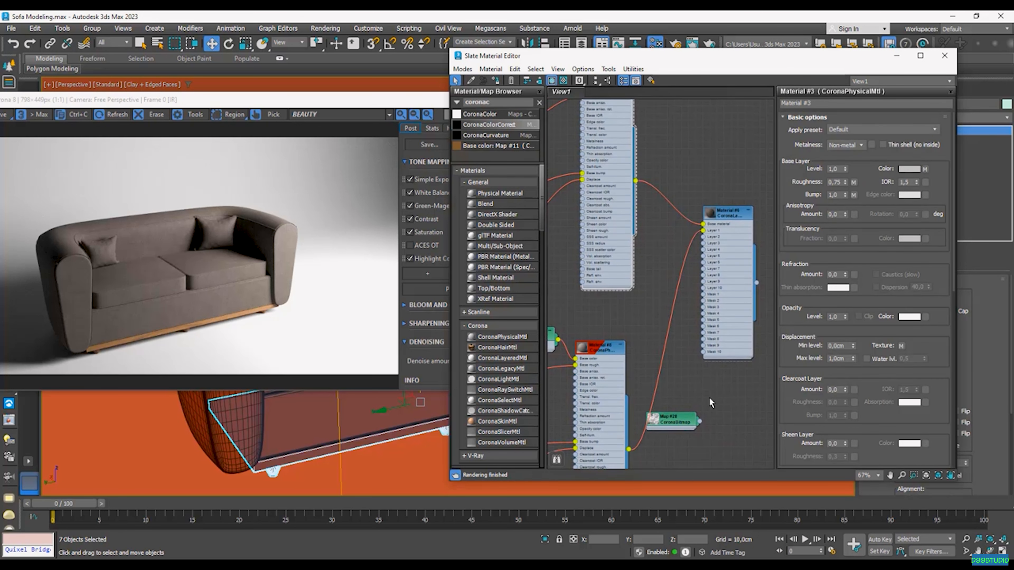
Step: Wire the DirtTexture bitmap Map #28 into Layer 1's mask and minimize the Slate editor
left_click_drag(722, 339, 742, 346)
left_click_drag(677, 420, 663, 319)
scroll(675, 301, "up", 1)
middle_click_drag(675, 302, 620, 315)
scroll(642, 336, "up", 1)
left_click_drag(629, 338, 680, 312)
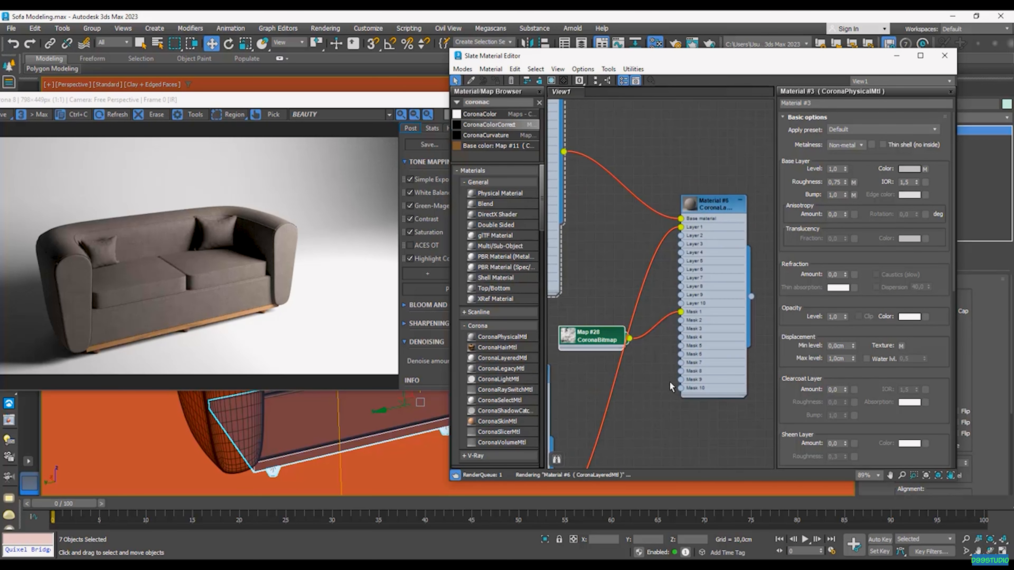
left_click(701, 276)
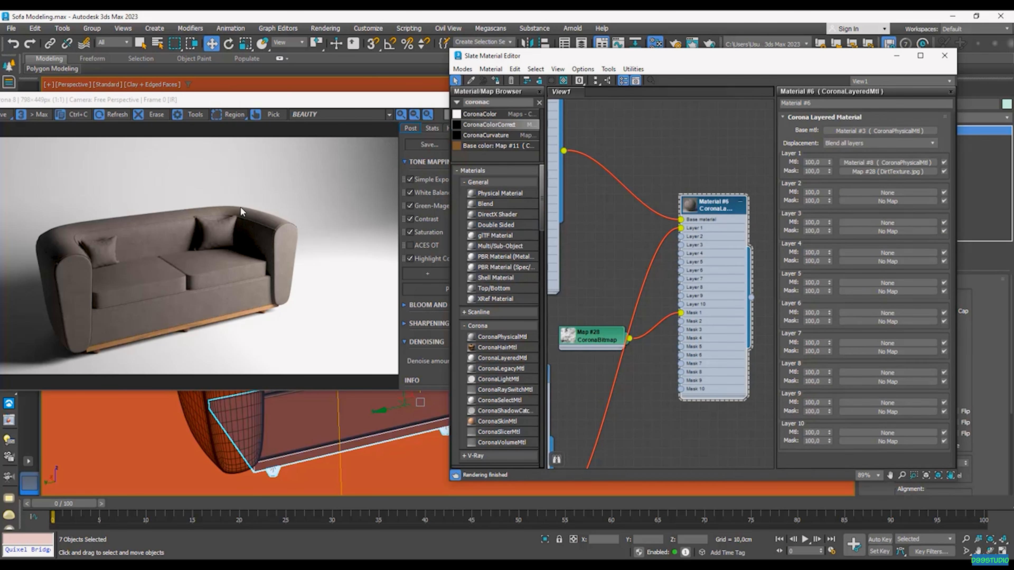
left_click(900, 57)
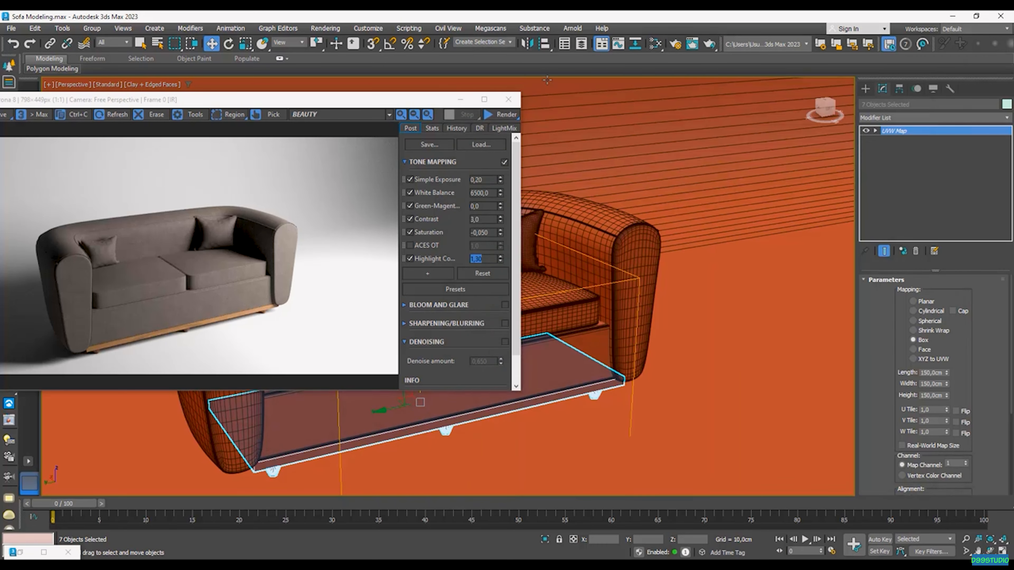
Step: Hide the render window and box-select the sofa's parts, trimming the selection to 13 objects
left_click(506, 100)
scroll(525, 227, "down", 8)
middle_click_drag(525, 226, 585, 230, "alt")
left_click_drag(567, 178, 442, 324)
scroll(527, 278, "up", 5)
middle_click_drag(534, 289, 546, 275, "alt")
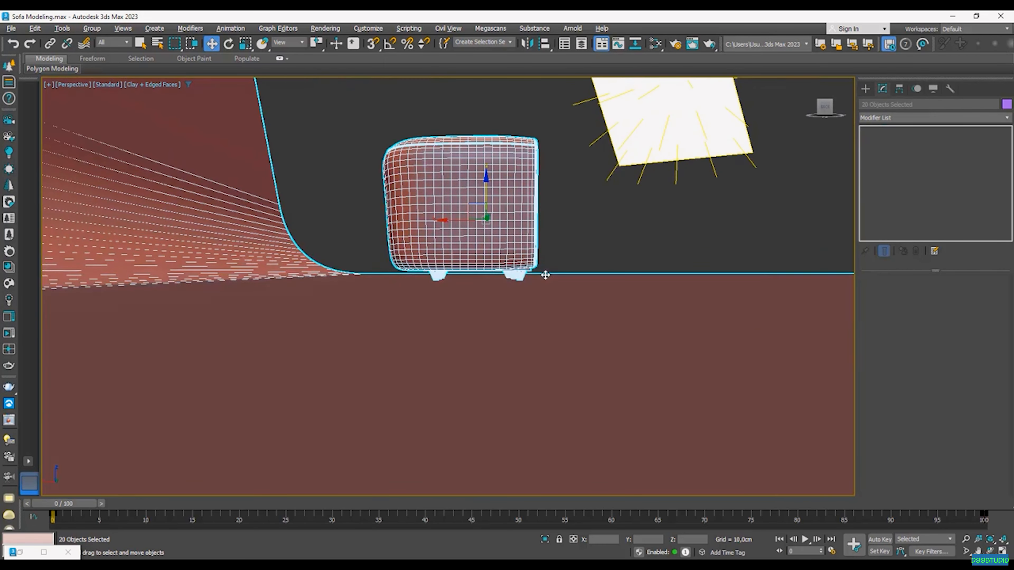
scroll(545, 275, "down", 5)
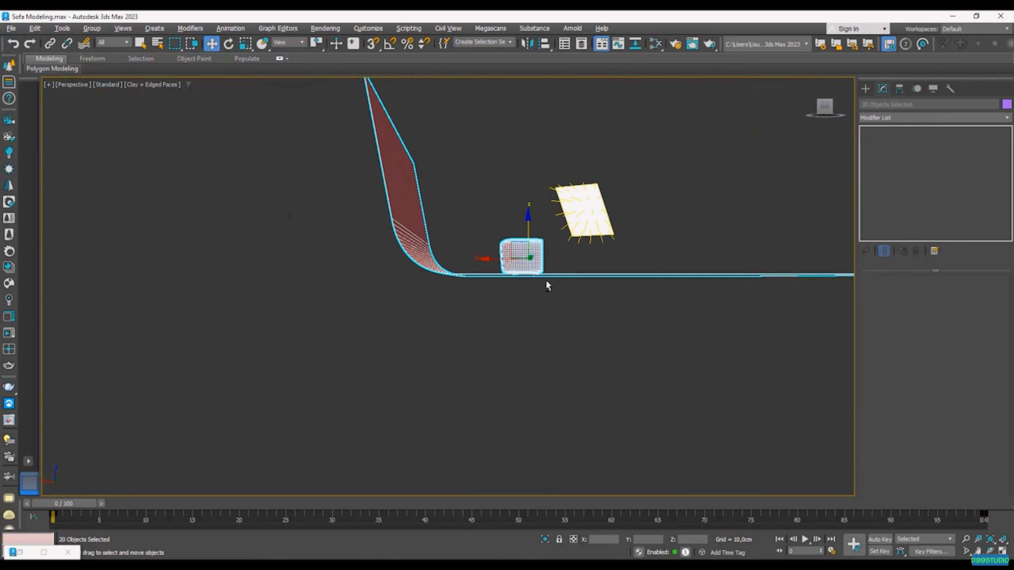
scroll(543, 282, "up", 4)
left_click_drag(599, 346, 432, 282)
scroll(542, 291, "up", 3)
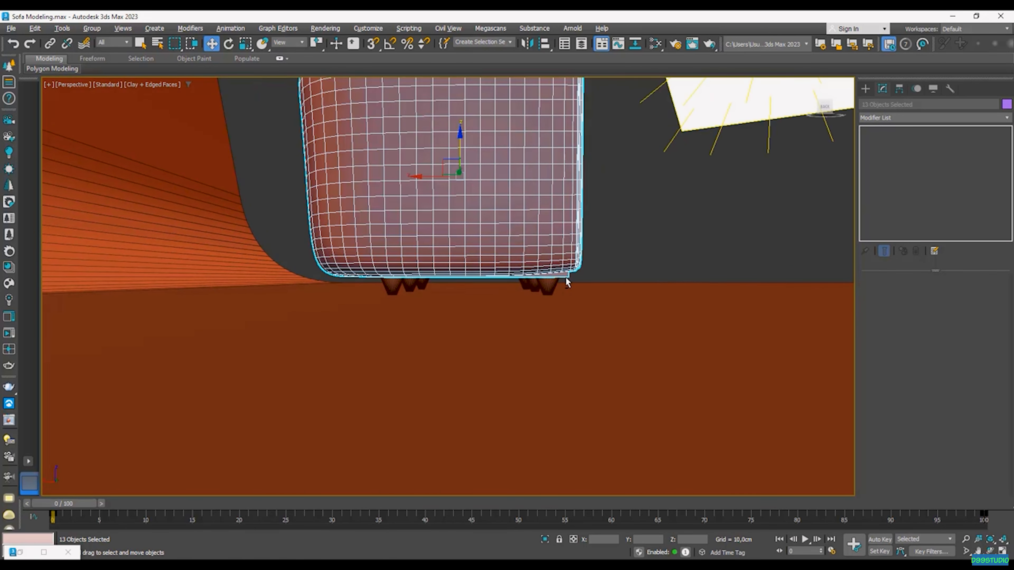
scroll(563, 280, "down", 4)
middle_click_drag(563, 280, 525, 295, "alt")
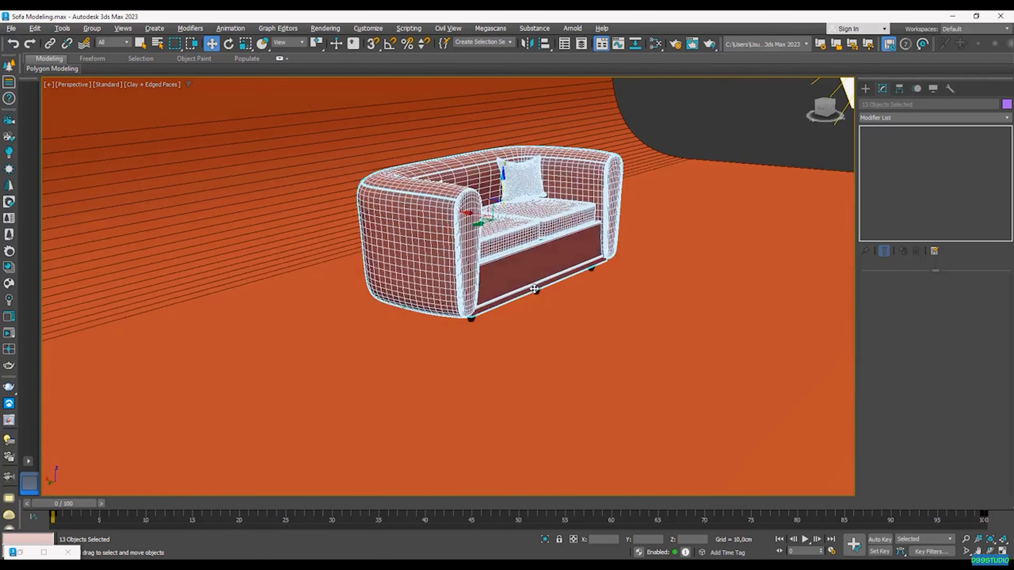
scroll(523, 296, "up", 4)
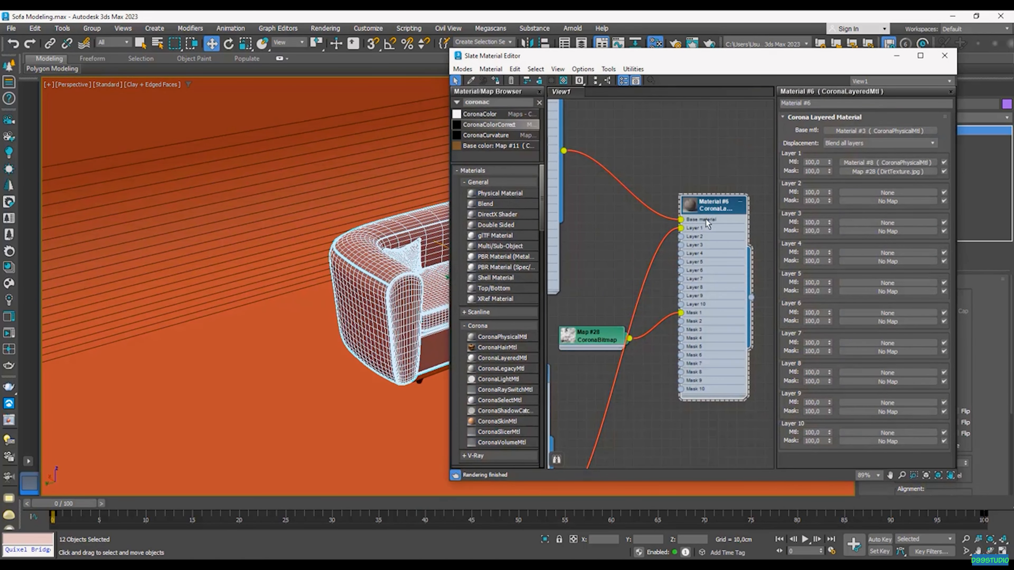
Step: Assign layered Material #6 to the selected sofa parts and move the editor aside
right_click(707, 219)
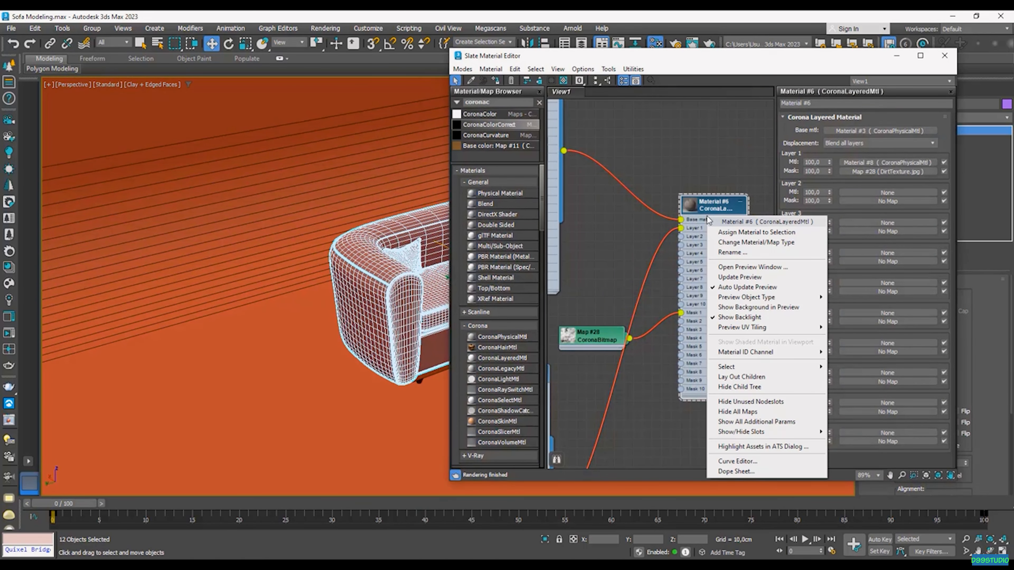
left_click(732, 235)
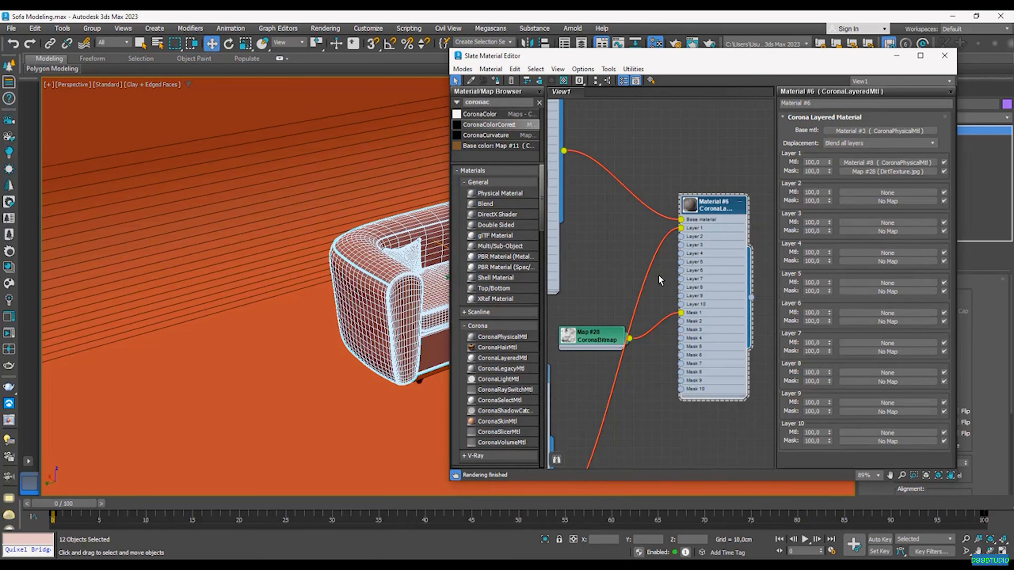
middle_click_drag(634, 210, 615, 224)
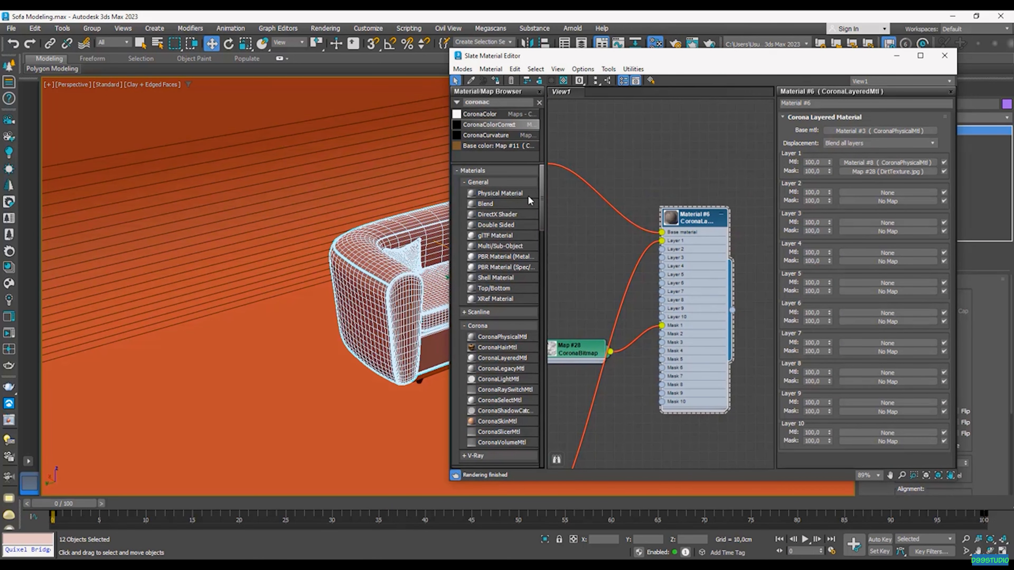
left_click_drag(655, 56, 798, 87)
middle_click_drag(451, 223, 366, 242)
Step: Start an interactive Corona render from Render Setup's Scene tab
key("F10")
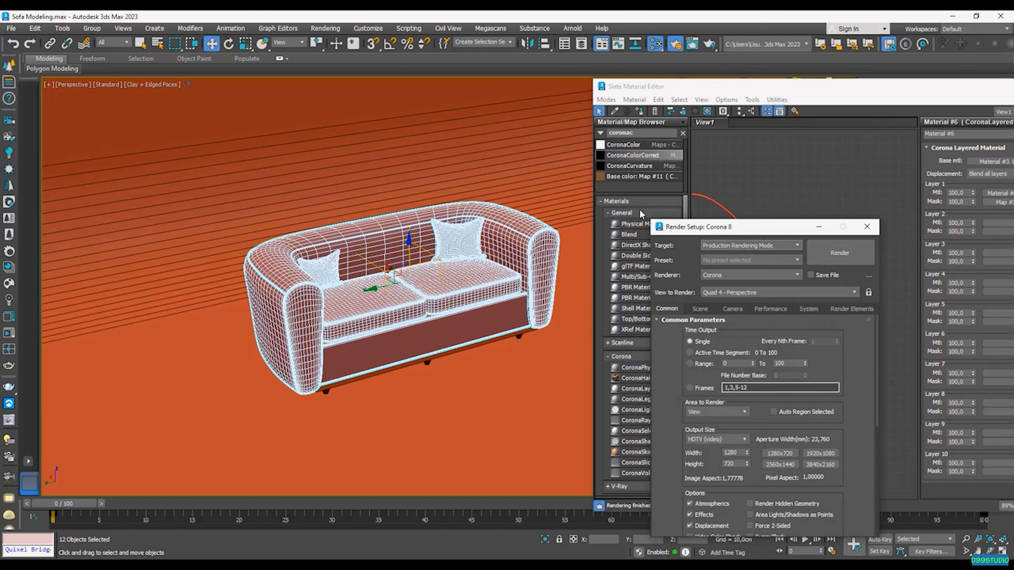
left_click(701, 308)
left_click(815, 334)
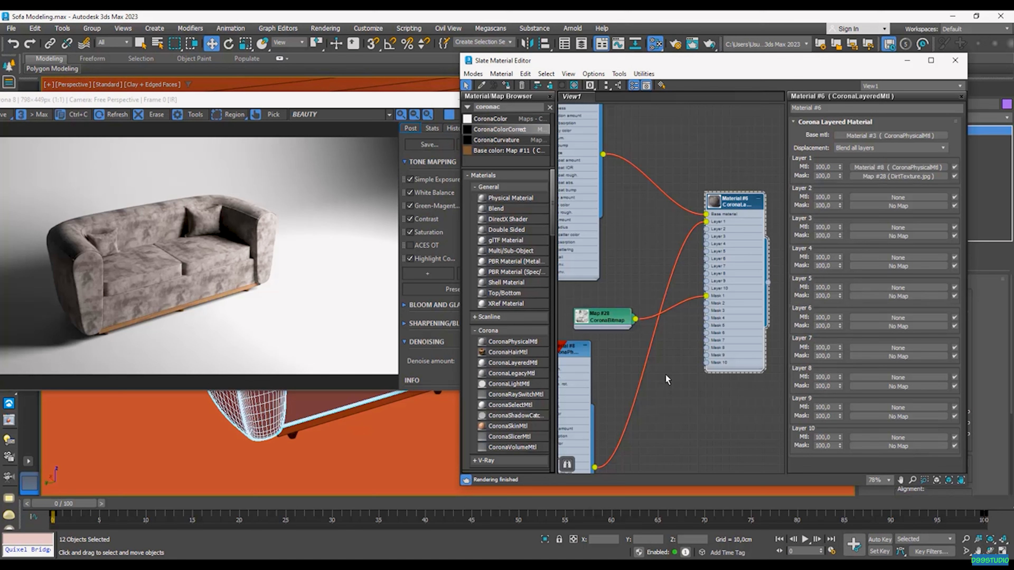
scroll(723, 212, "up", 3)
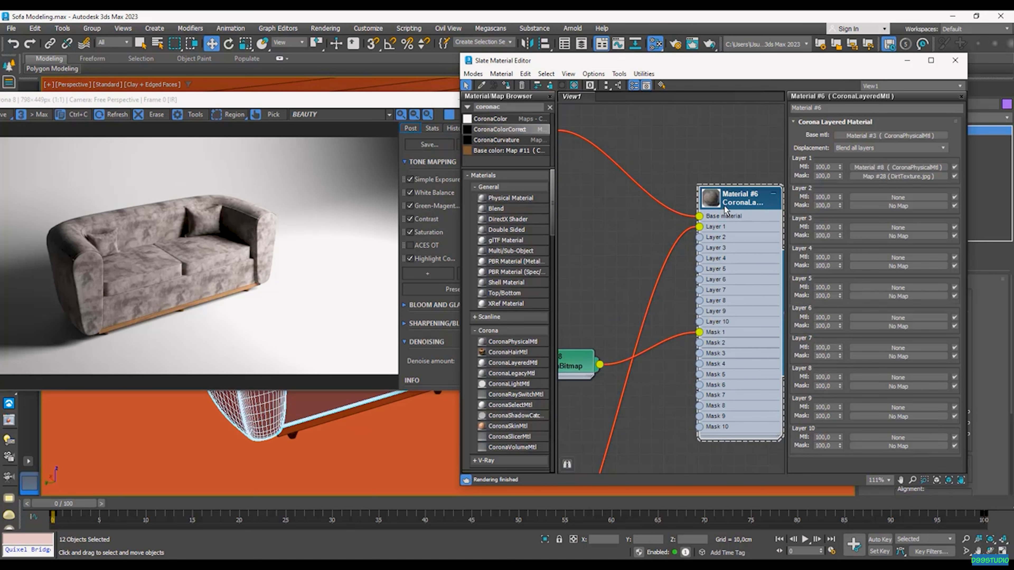
middle_click_drag(724, 211, 718, 218)
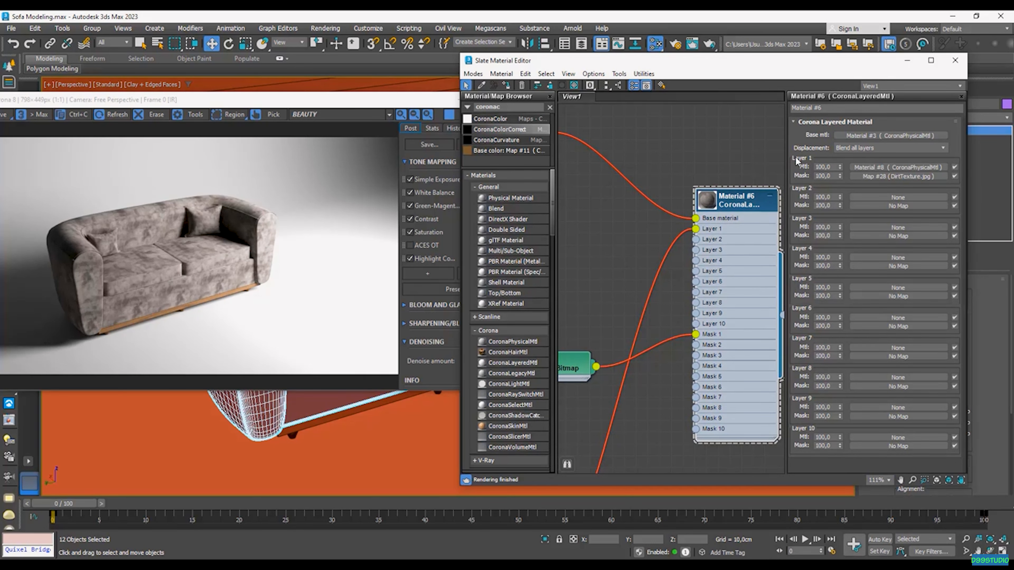
Step: Set Material #6's Layer 1 amount to 50 and reposition the Map #28 node
double_click(826, 167)
type("50")
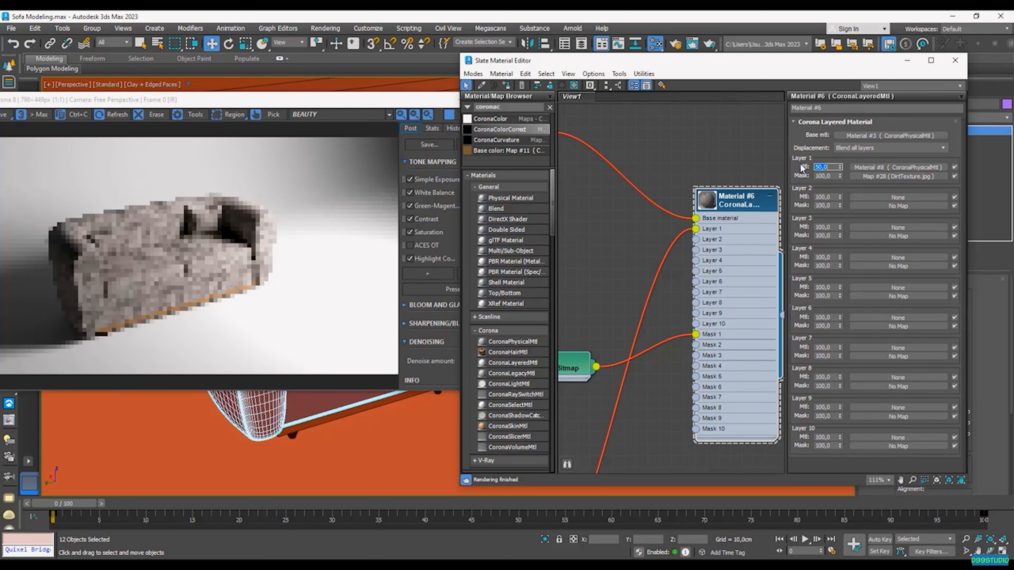
key("Return")
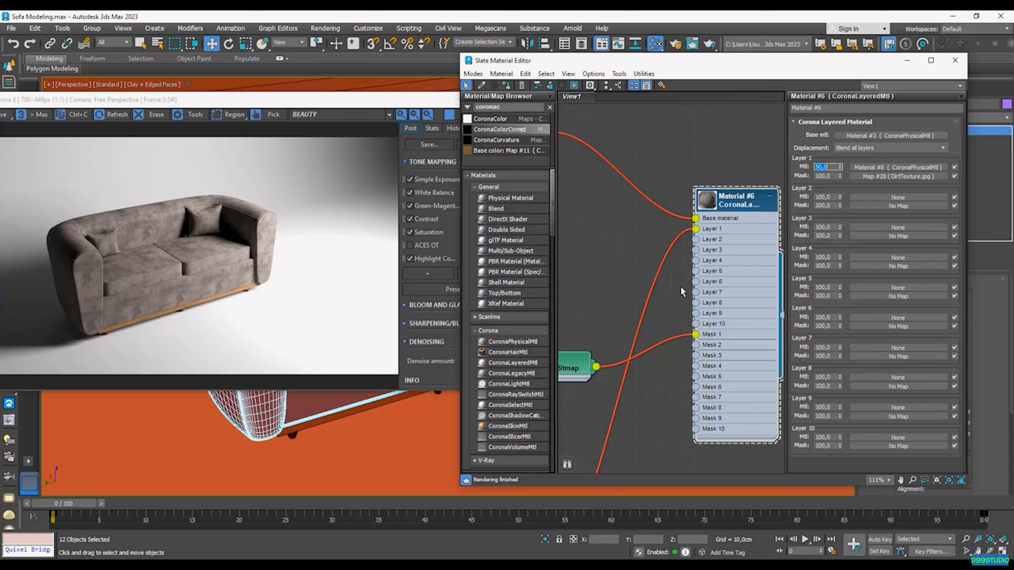
scroll(676, 295, "down", 2)
middle_click_drag(596, 344, 660, 318)
scroll(639, 333, "up", 1)
left_click_drag(632, 331, 589, 321)
middle_click_drag(652, 288, 643, 296)
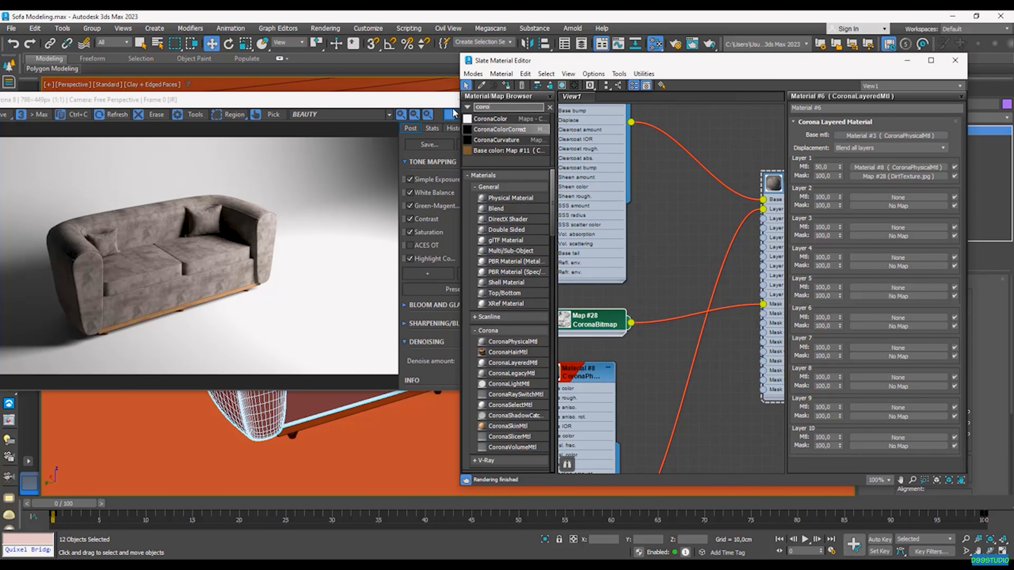
Step: Insert a CoronaTriplanar map into the mask wire, feeding the dirt texture into X
key("BackSpace")
type("tr")
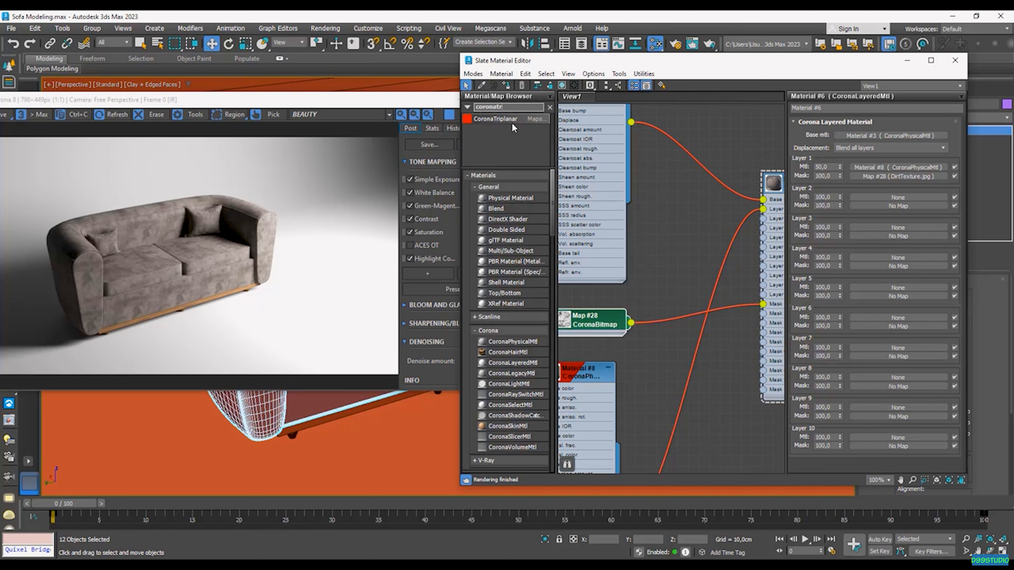
left_click_drag(688, 309, 690, 313)
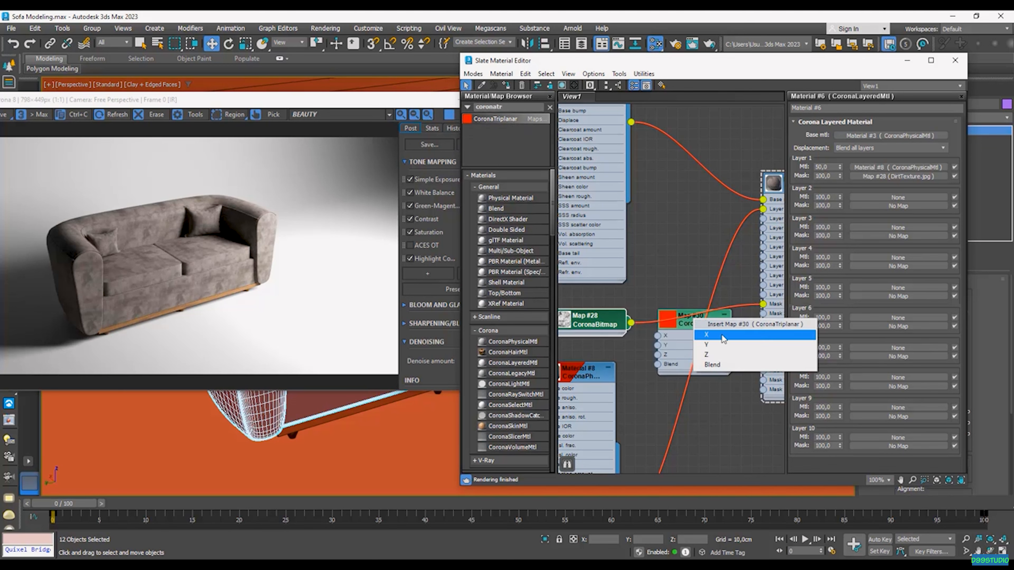
left_click(716, 335)
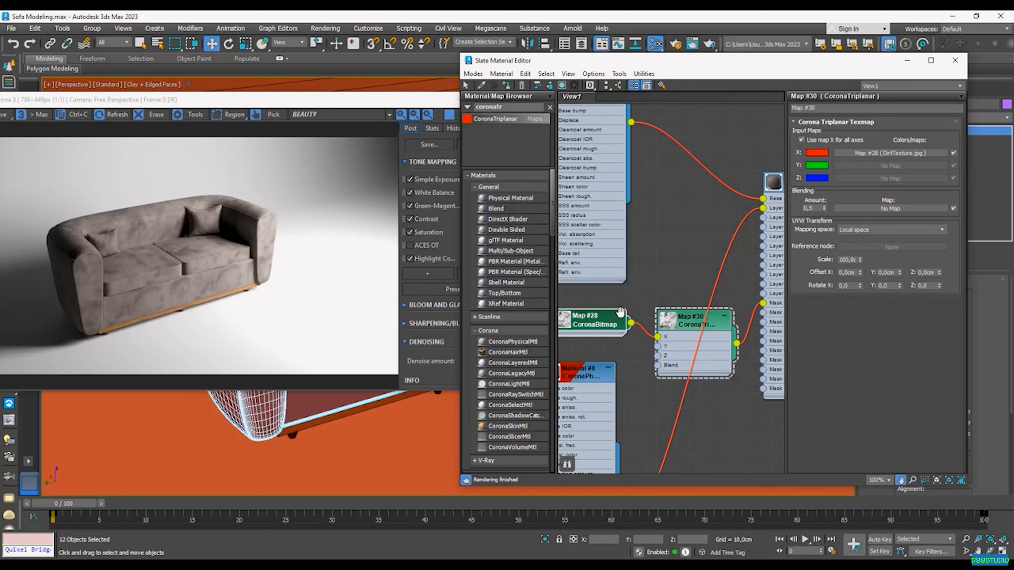
Step: Invert the output of the DirtTexture bitmap Map #28
middle_click_drag(587, 319, 600, 321)
left_click(600, 322)
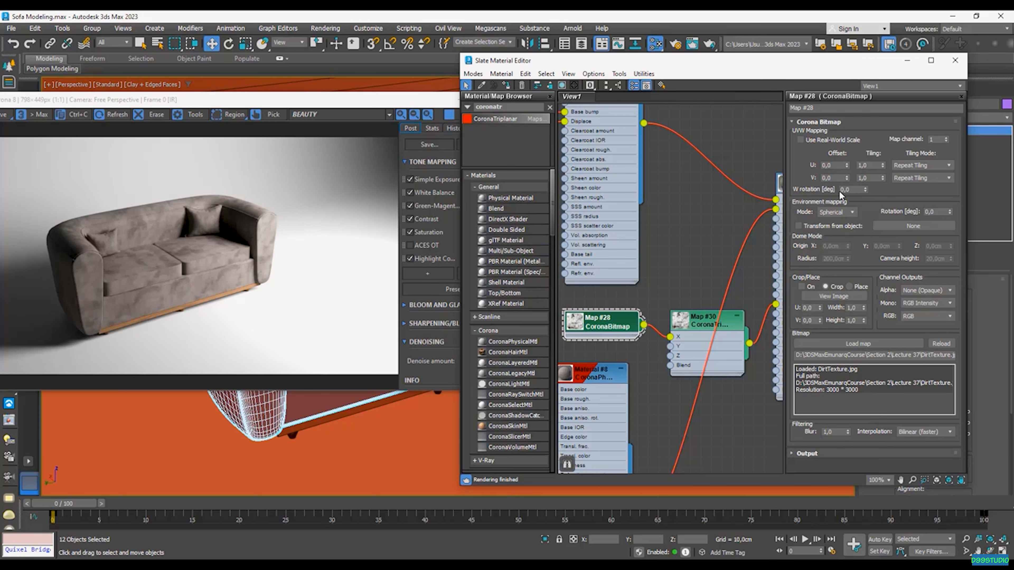
left_click(822, 454)
left_click(805, 245)
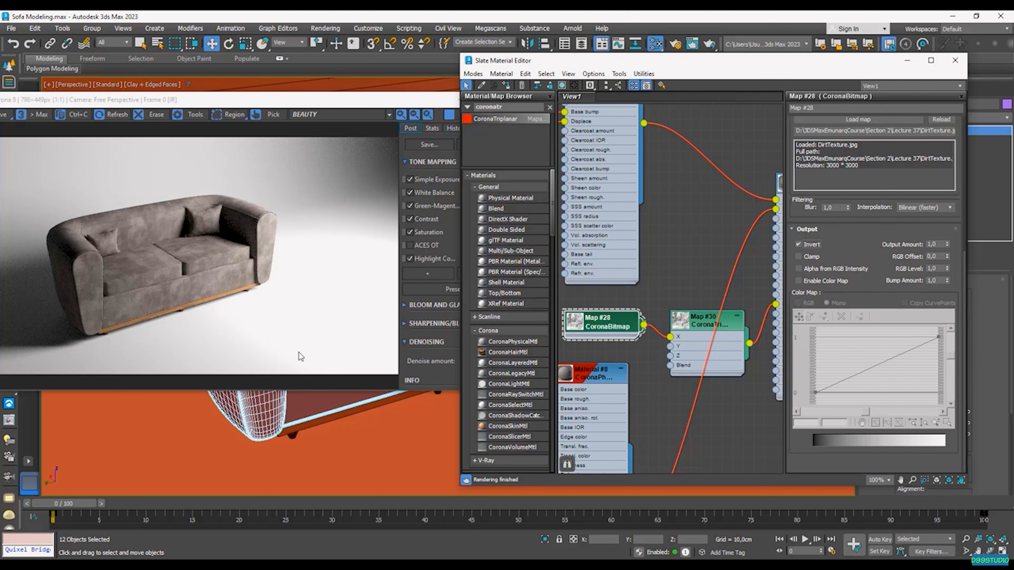
Step: Set the dirt texture Map #28 tiling to 0,5 in both U and V
scroll(702, 261, "down", 1)
middle_click_drag(680, 259, 696, 279)
right_click(626, 295)
left_click(650, 274)
scroll(585, 329, "up", 2)
middle_click_drag(596, 329, 638, 327)
double_click(872, 167)
type("0,5")
key("Return")
double_click(857, 178)
type("0,5")
key("Return")
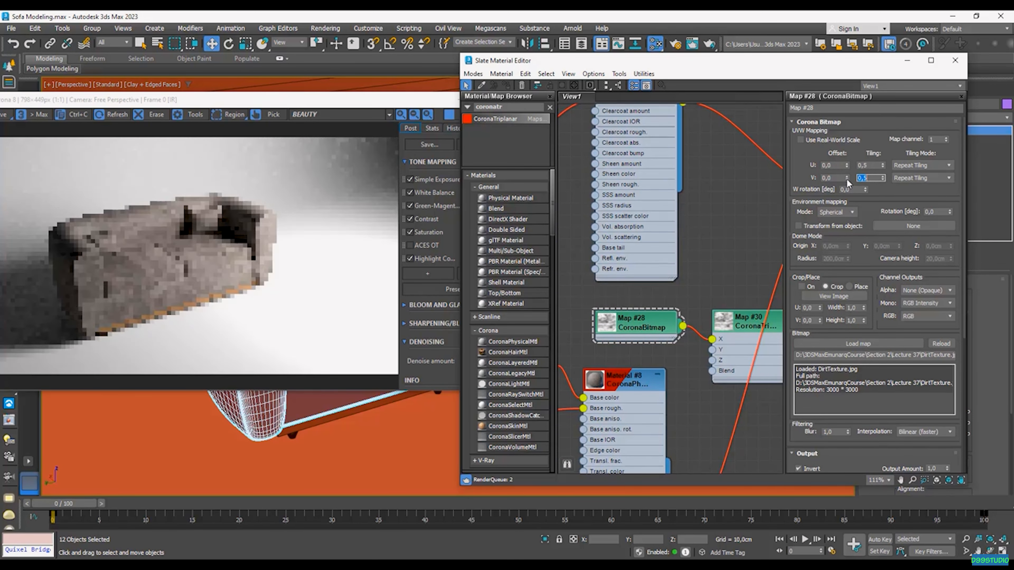
Step: Set the Layer 1 amount of layered Material #6 to 30
middle_click_drag(746, 240, 616, 283)
double_click(718, 245)
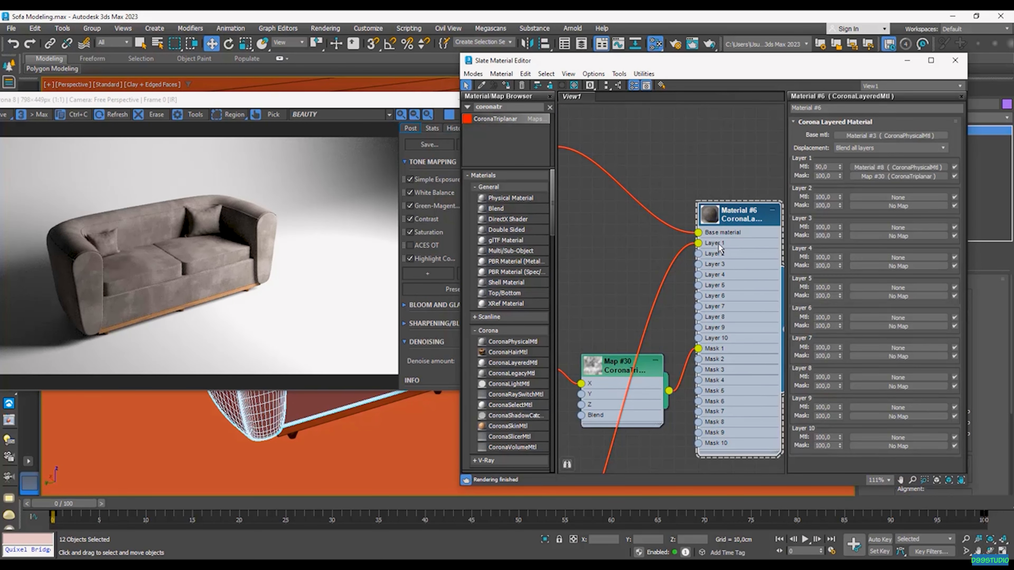
left_click_drag(830, 165, 804, 171)
type("25")
key("Return")
type("40")
key("Return")
type("30")
key("Return")
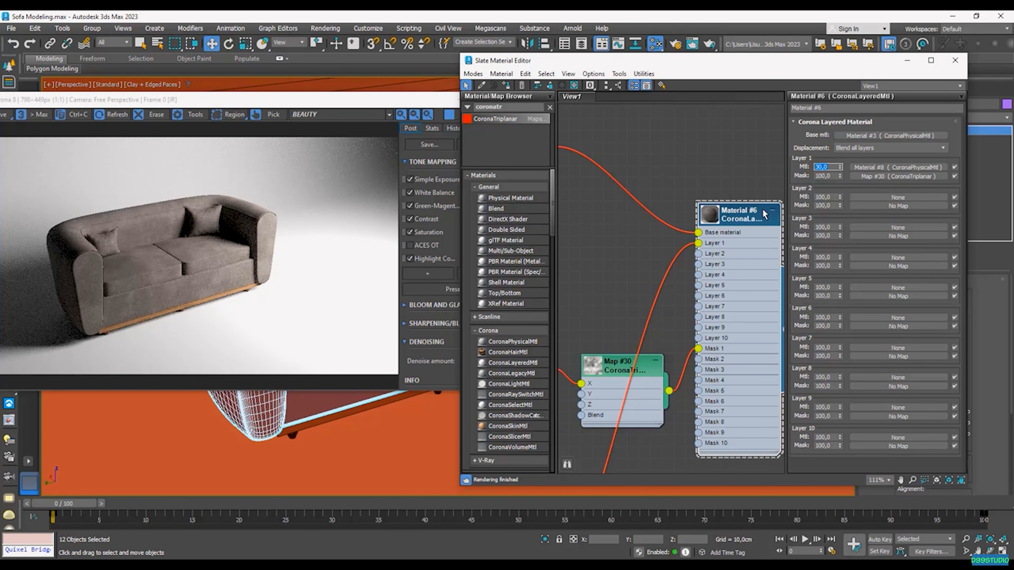
Step: Close the render frame buffer window
scroll(670, 321, "down", 2)
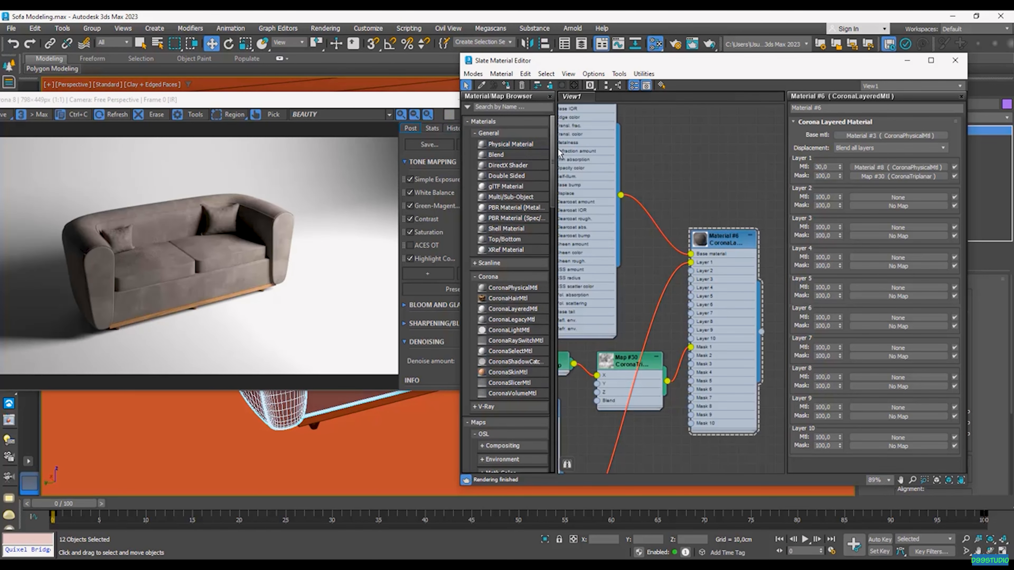
left_click(293, 208)
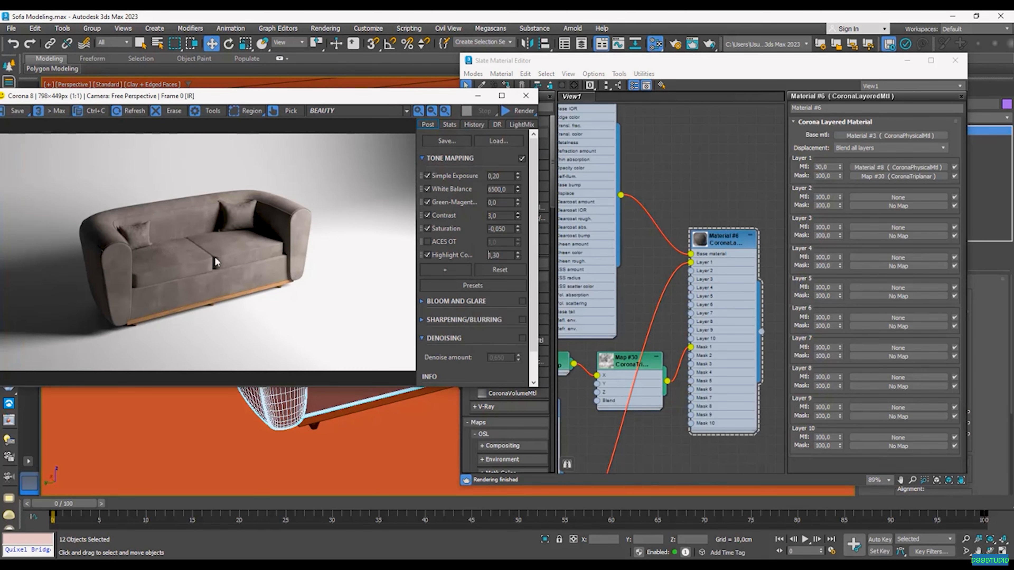
left_click(526, 96)
Step: Close the Slate Material Editor, then select and frame the seat cushion with Z
left_click(655, 44)
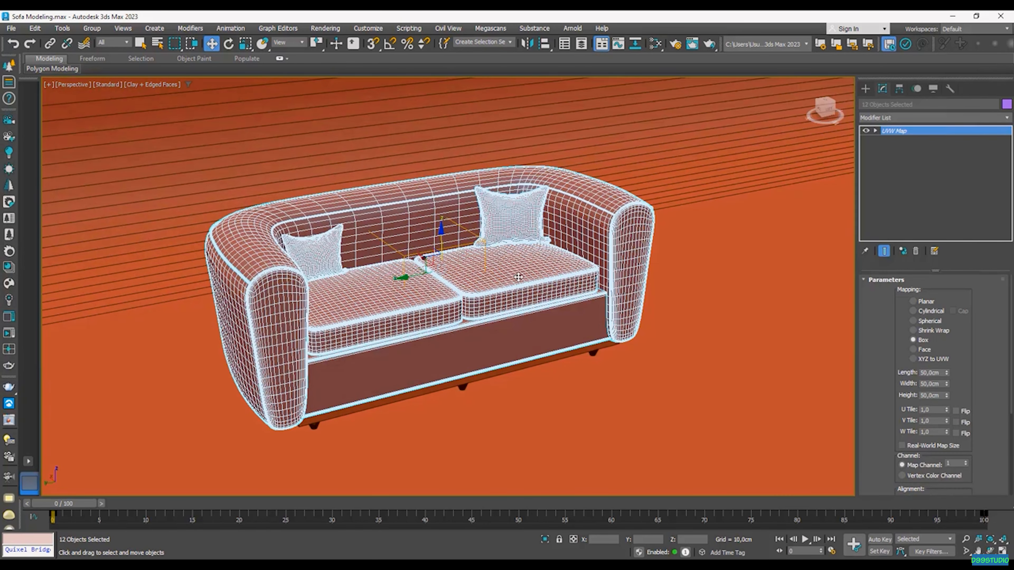
left_click(518, 276)
key("z")
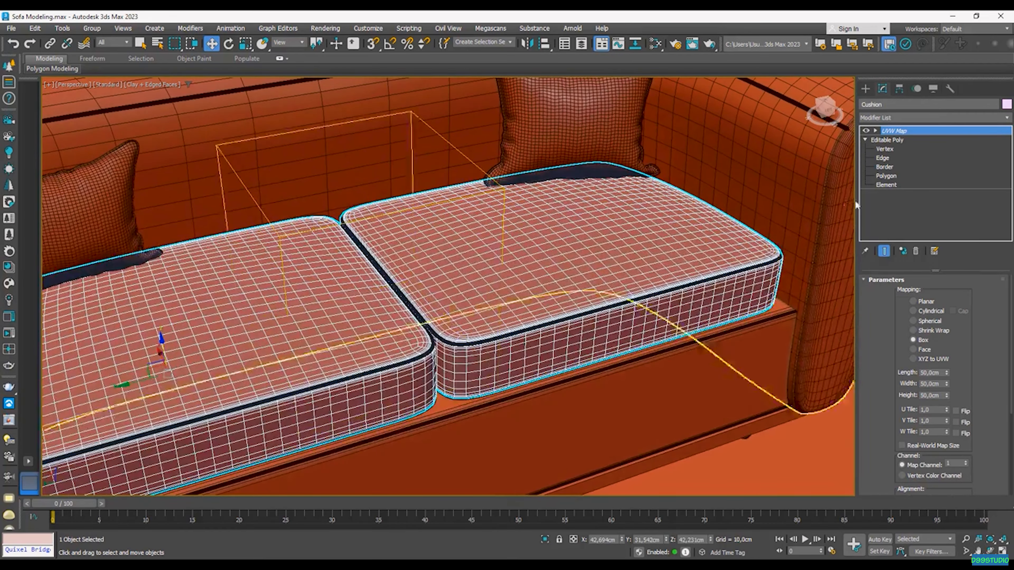
Step: At Editable Poly polygon level, use Paint Selection Region to select a polygon on the right cushion
left_click(886, 176)
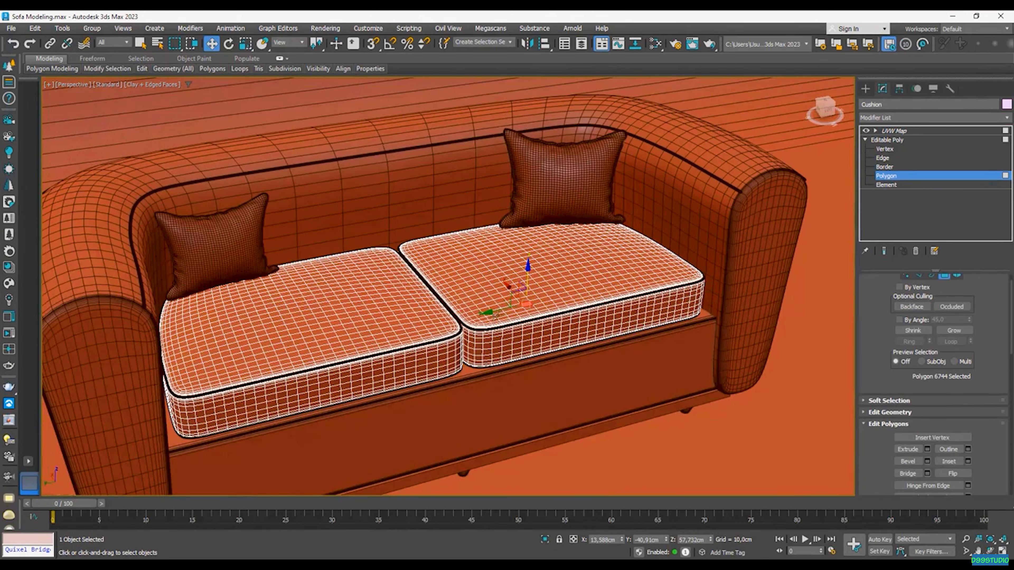
scroll(494, 316, "up", 2)
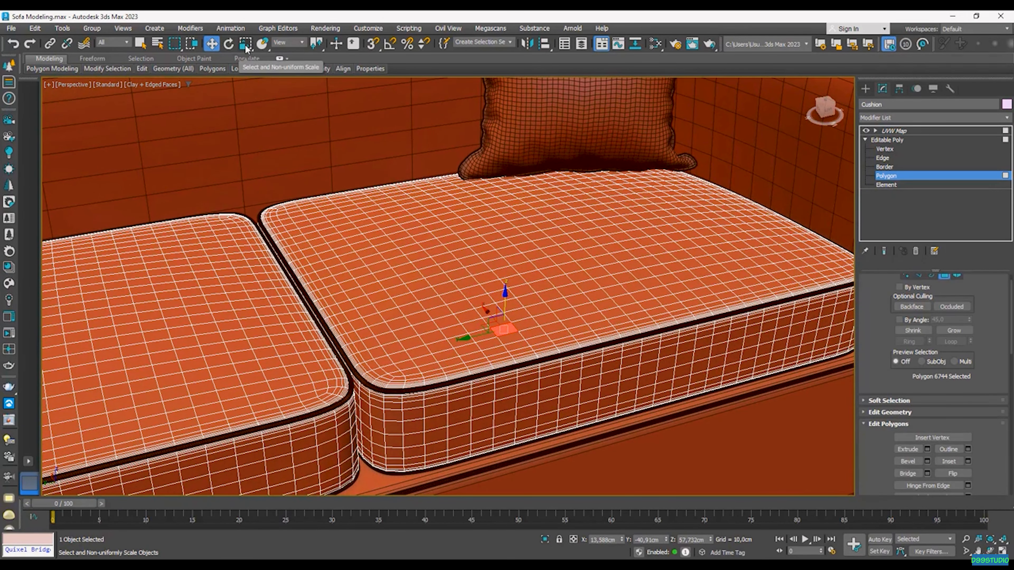
left_click(175, 44)
left_click_drag(175, 46, 179, 128)
middle_click_drag(486, 253, 432, 281)
left_click(408, 365)
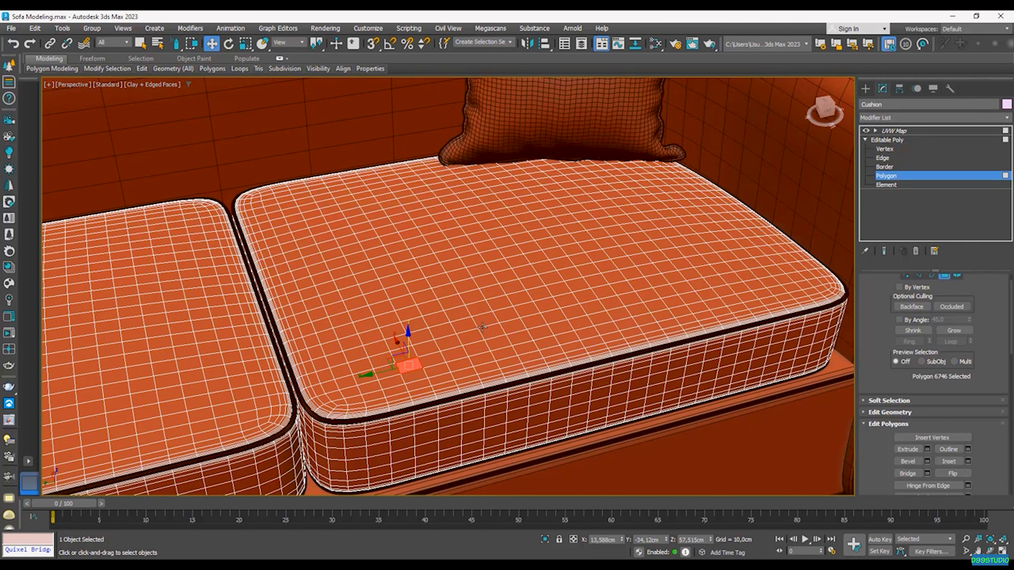
Step: Paint-select a wavy band of polygons across the front of the right seat cushion top
left_click(140, 44)
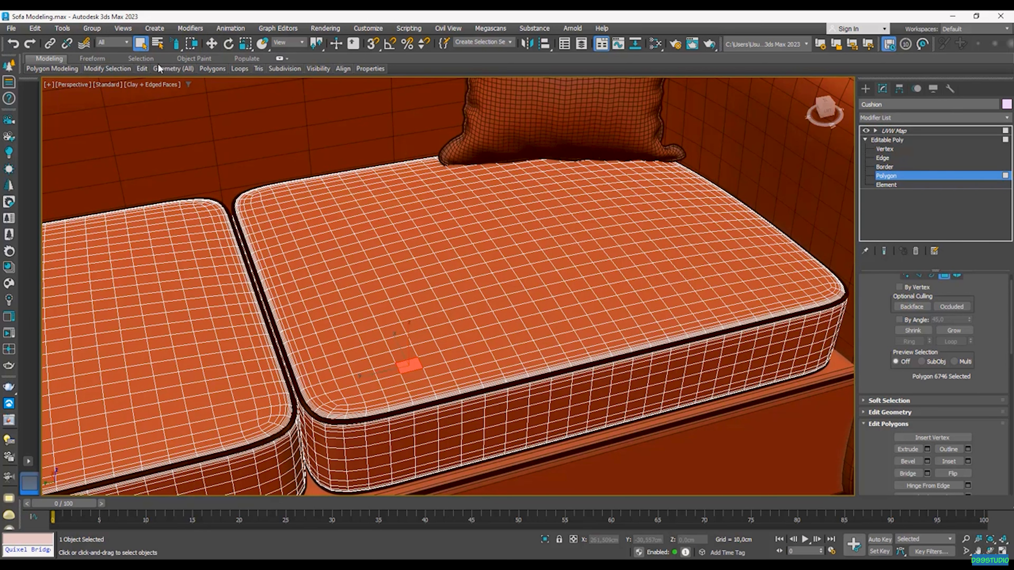
left_click_drag(413, 360, 415, 353)
left_click_drag(506, 332, 558, 331)
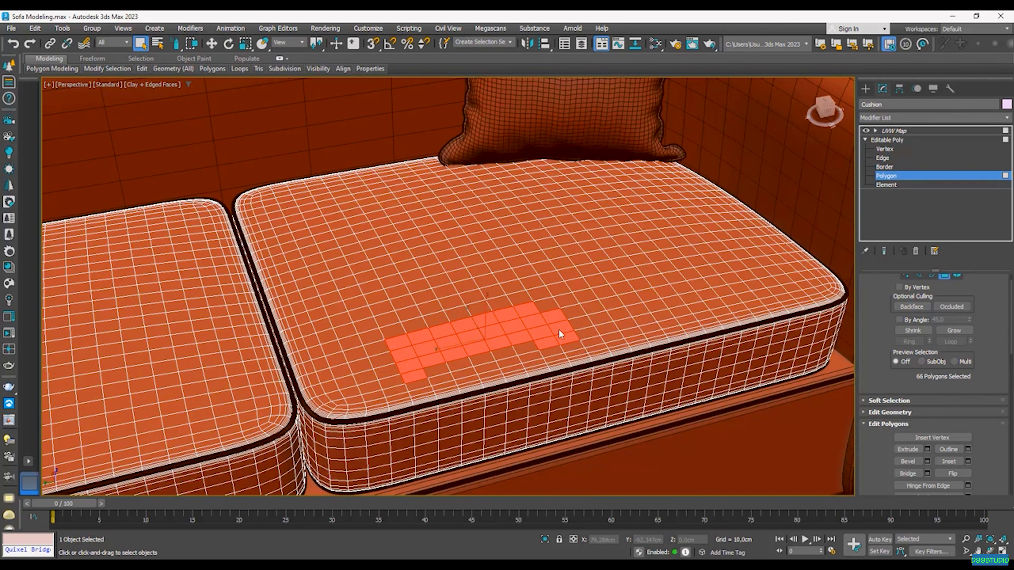
mouse_move(405, 340)
left_mouse_down()
mouse_move(380, 363)
mouse_move(549, 325)
mouse_move(613, 328)
left_mouse_up()
mouse_move(689, 300)
left_mouse_down()
mouse_move(668, 274)
mouse_move(662, 292)
mouse_move(766, 277)
left_mouse_up()
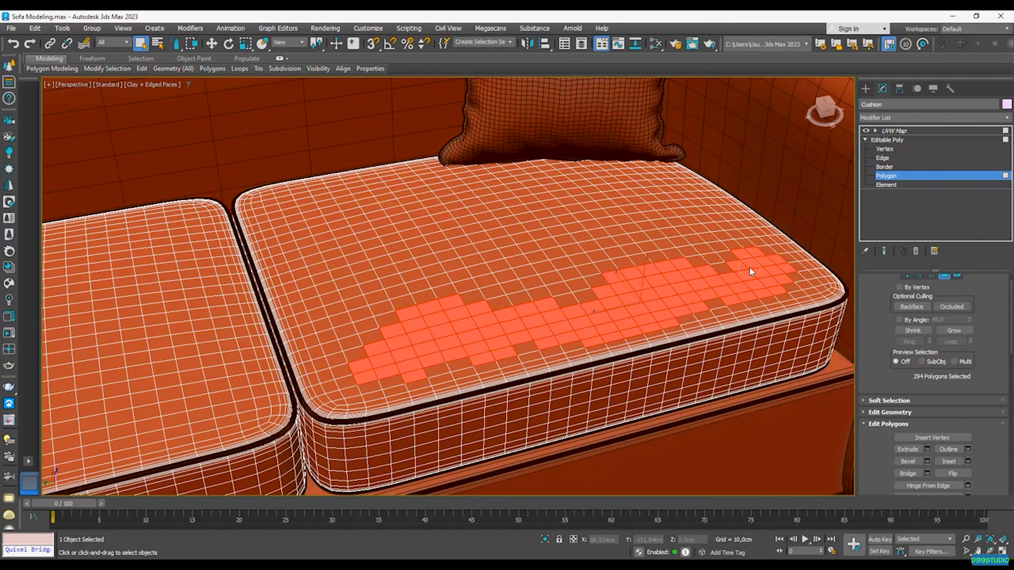
left_click(716, 307)
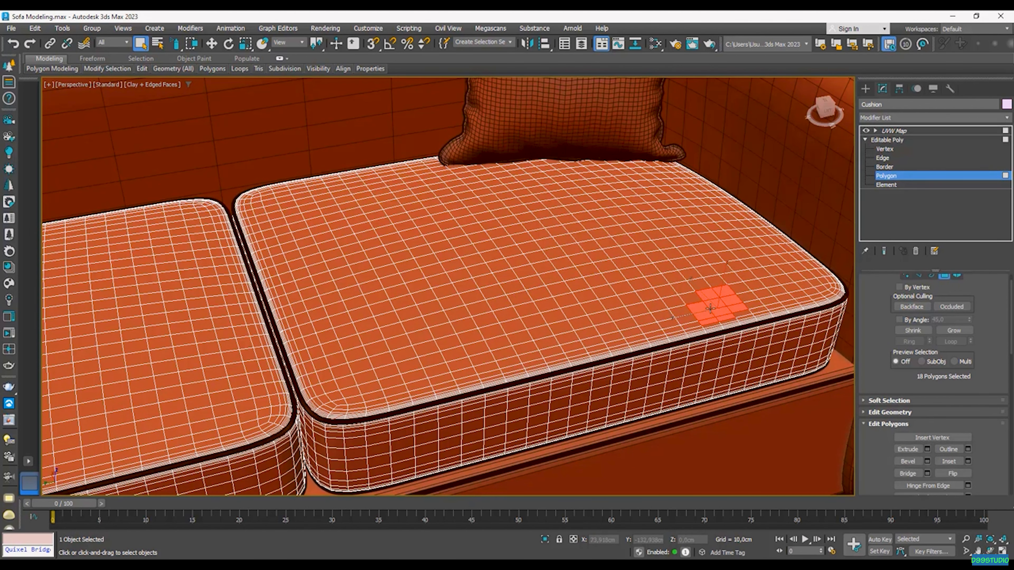
key("ctrl+z")
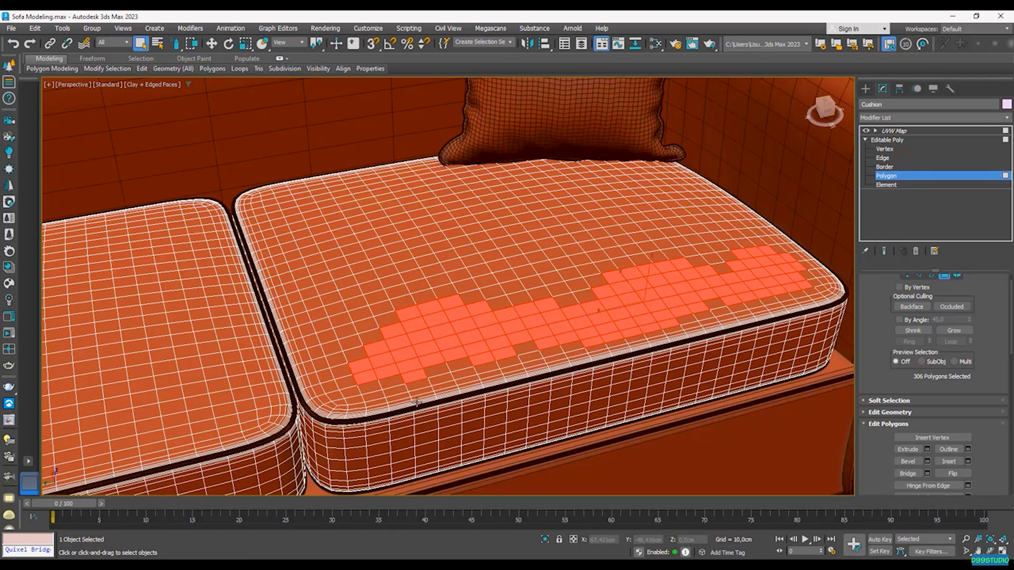
left_click(430, 369)
key("ctrl+z")
Step: Extend the painted polygon band across the front of the left seat cushion top
scroll(575, 354, "down", 5)
scroll(528, 339, "up", 6)
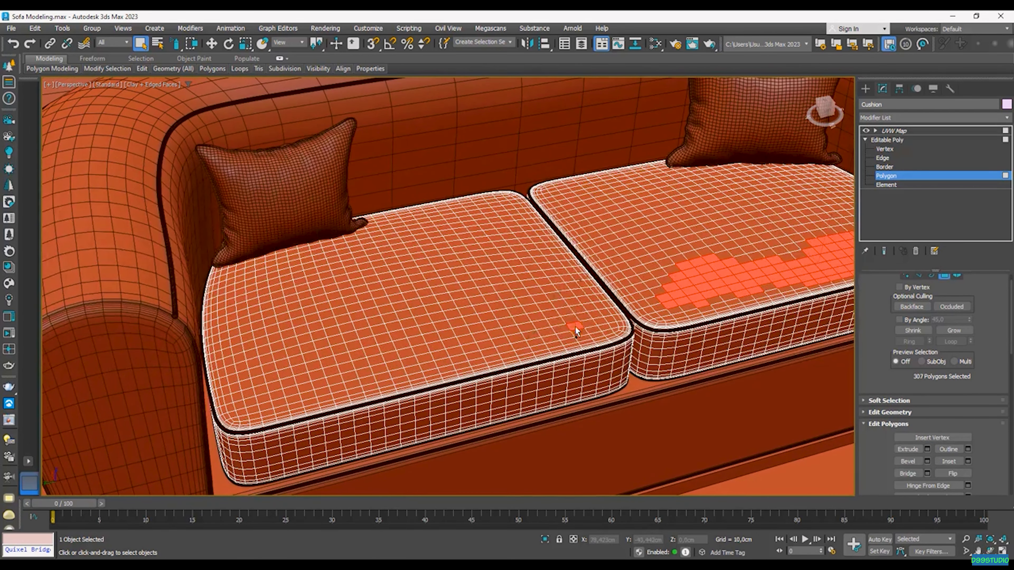
left_click_drag(515, 327, 487, 334, "ctrl")
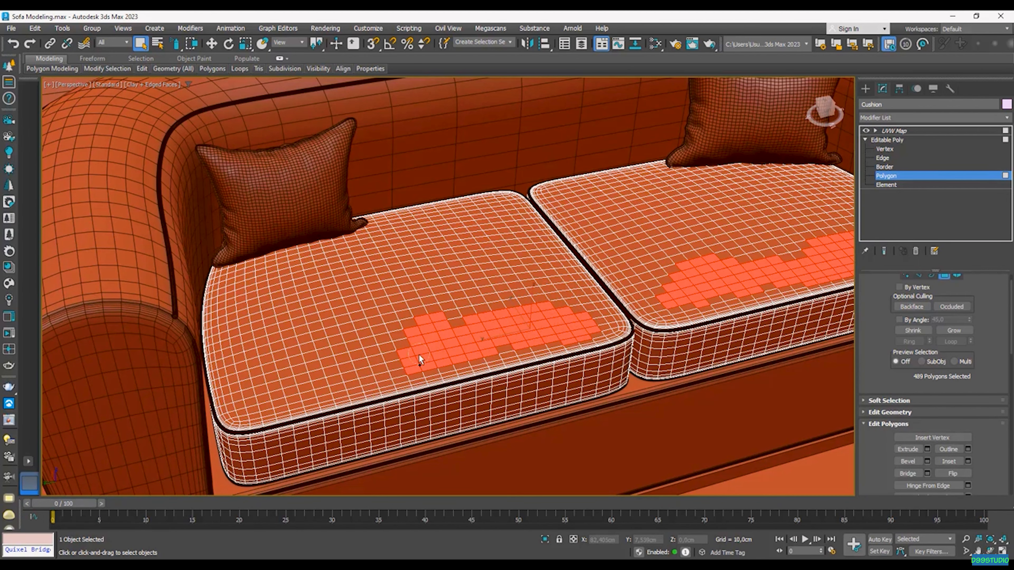
left_click_drag(288, 380, 229, 387, "ctrl")
left_click_drag(595, 318, 576, 298, "ctrl")
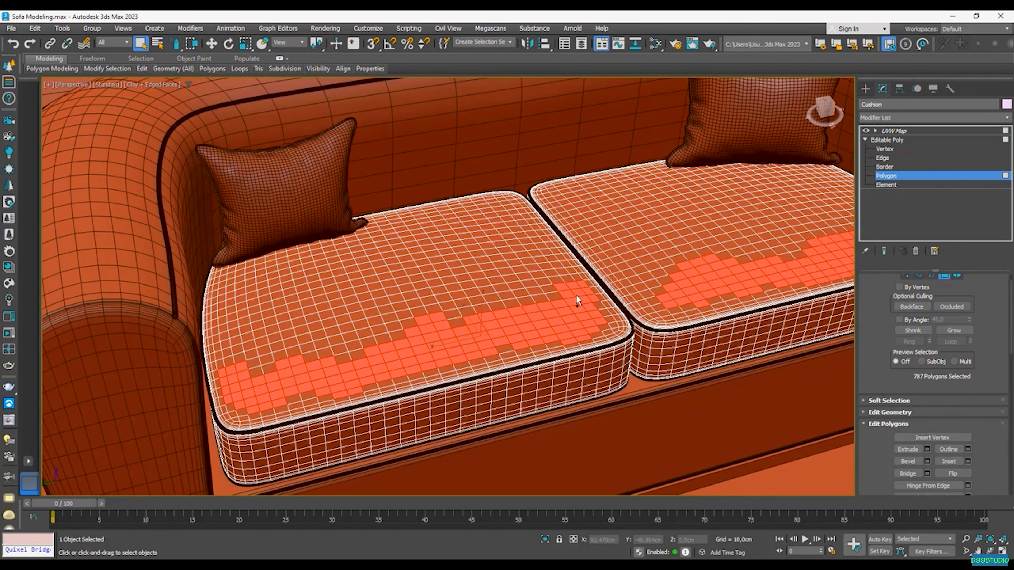
middle_click_drag(621, 297, 471, 307)
scroll(591, 301, "down", 4)
mouse_move(590, 302)
middle_mouse_down("alt")
mouse_move(553, 322)
mouse_move(516, 322)
middle_mouse_up("alt")
Step: Add a Noise modifier to the painted cushion polygons with Scale 3,61 and Strength Z 1,03cm
left_click(930, 117)
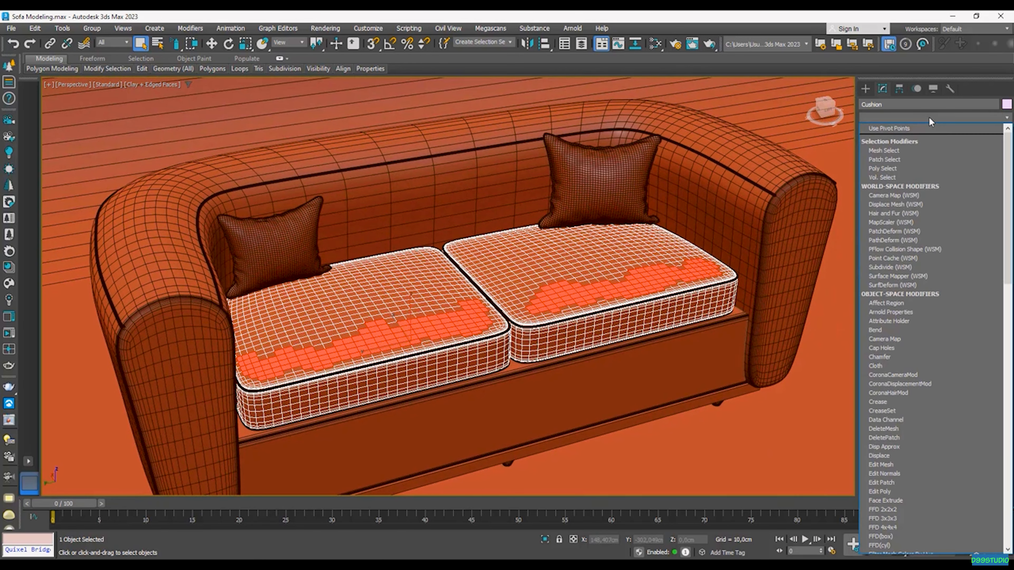
key("n")
key("Return")
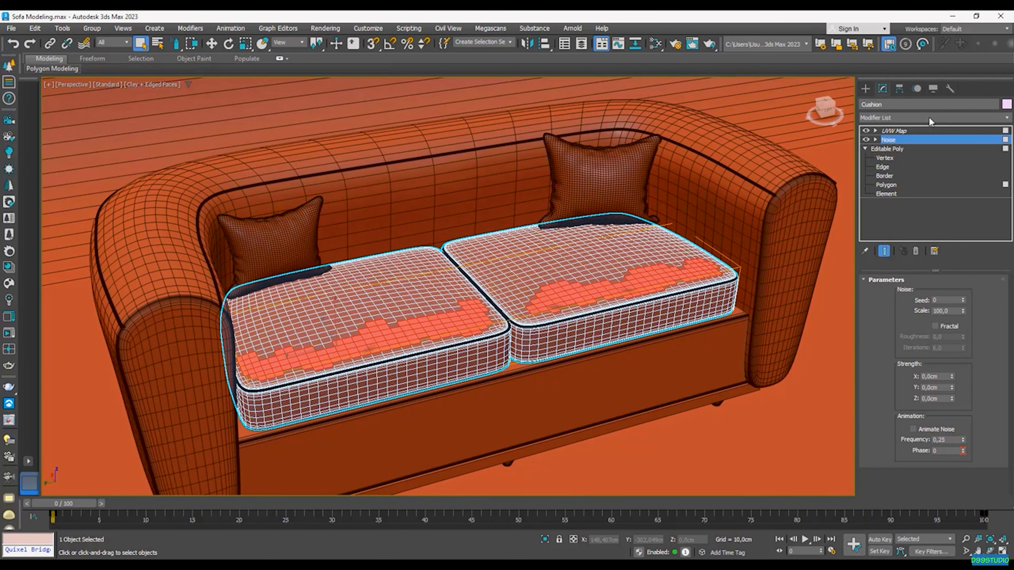
scroll(662, 263, "up", 6)
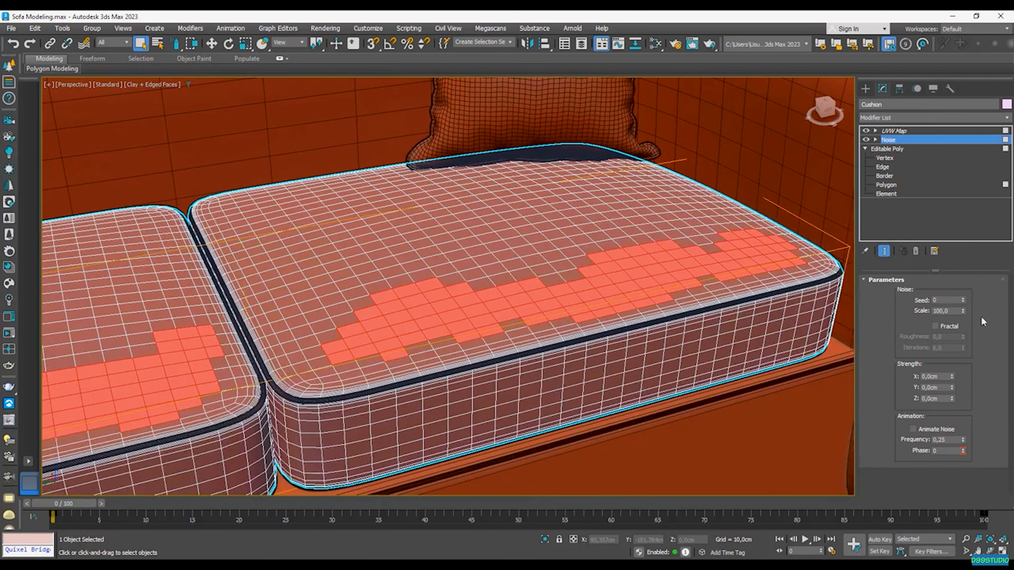
left_click_drag(964, 313, 965, 353)
left_click_drag(952, 399, 953, 345)
left_click_drag(962, 312, 966, 353)
key("F4")
key("F4")
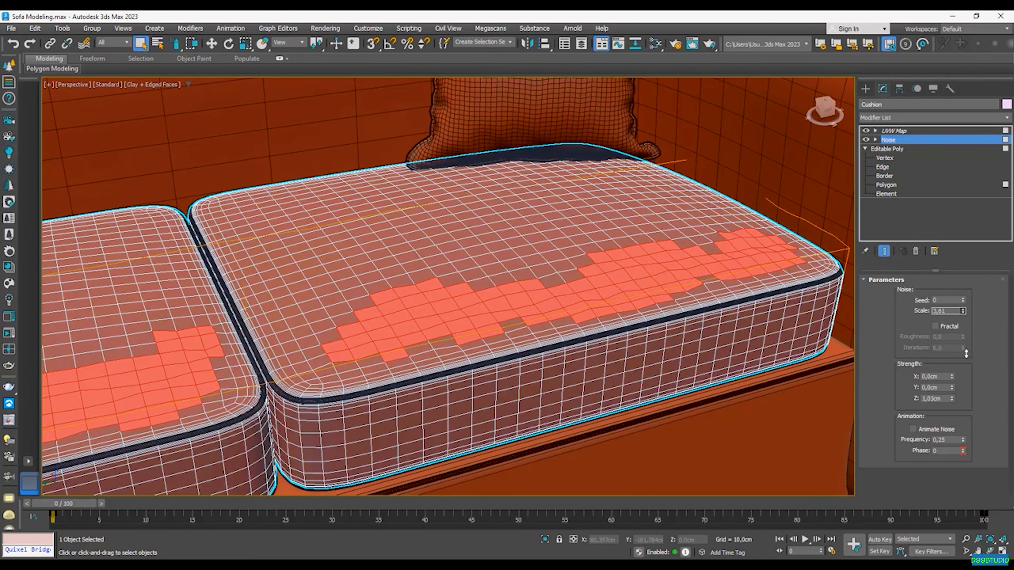
Step: Start a Corona interactive render preview from the Scene render settings
left_click(675, 44)
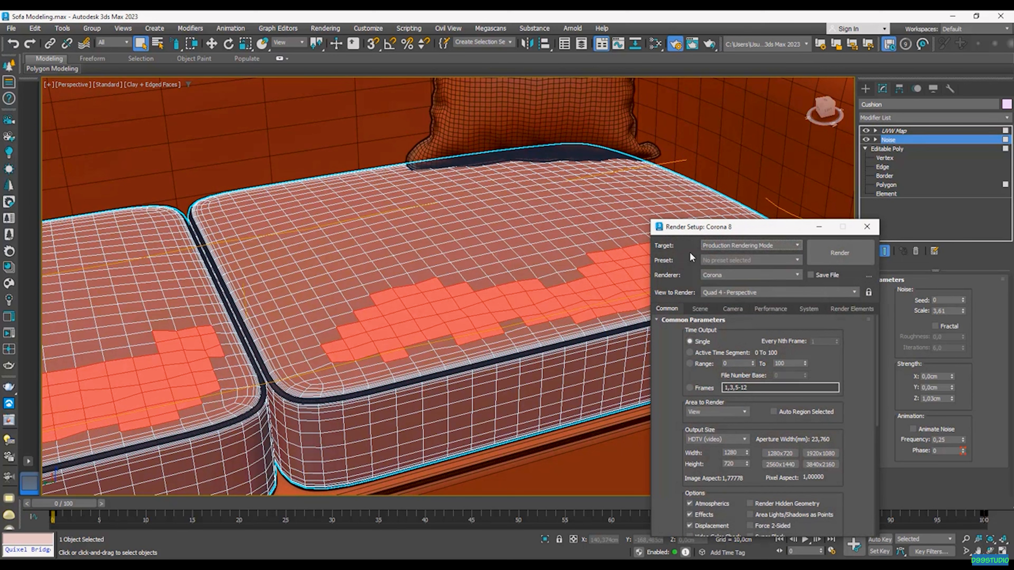
left_click(866, 226)
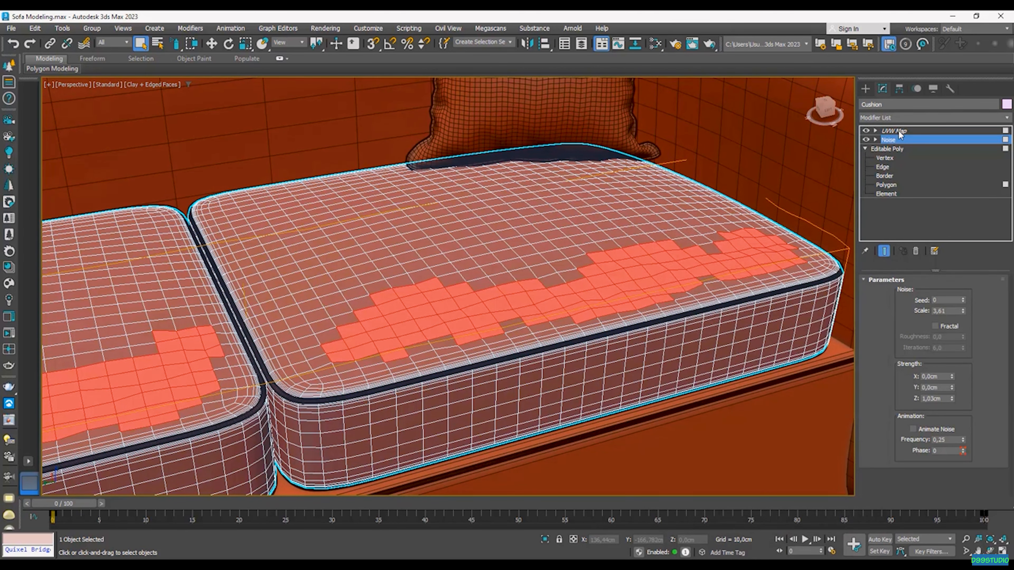
left_click(899, 132)
left_click(655, 44)
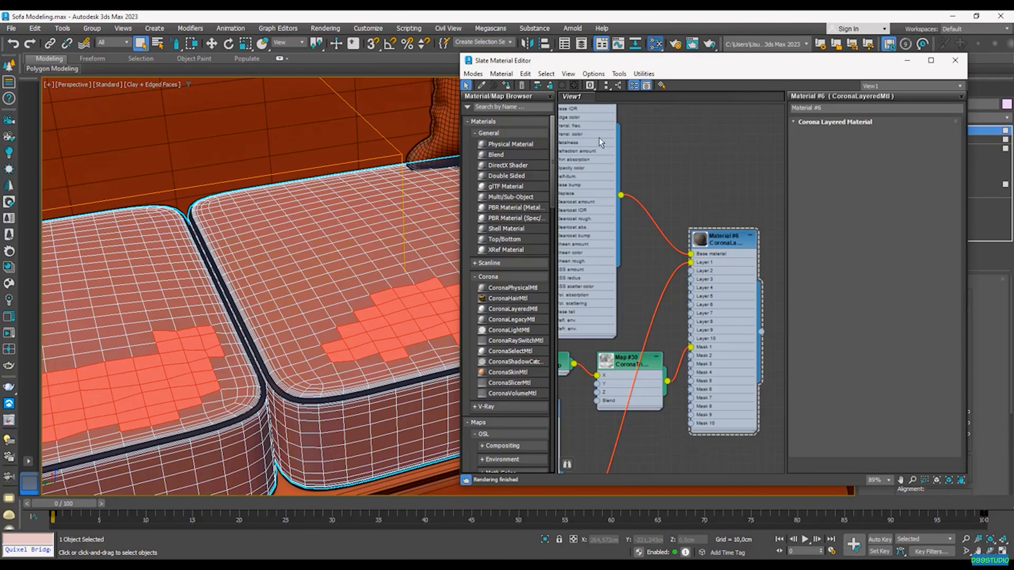
left_click(955, 60)
left_click(675, 44)
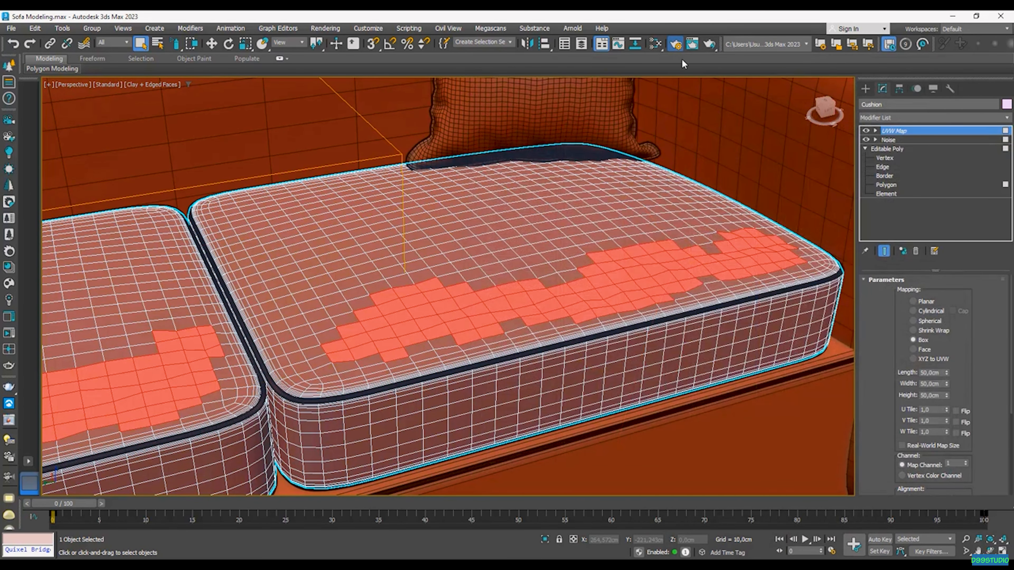
left_click(699, 309)
left_click(815, 334)
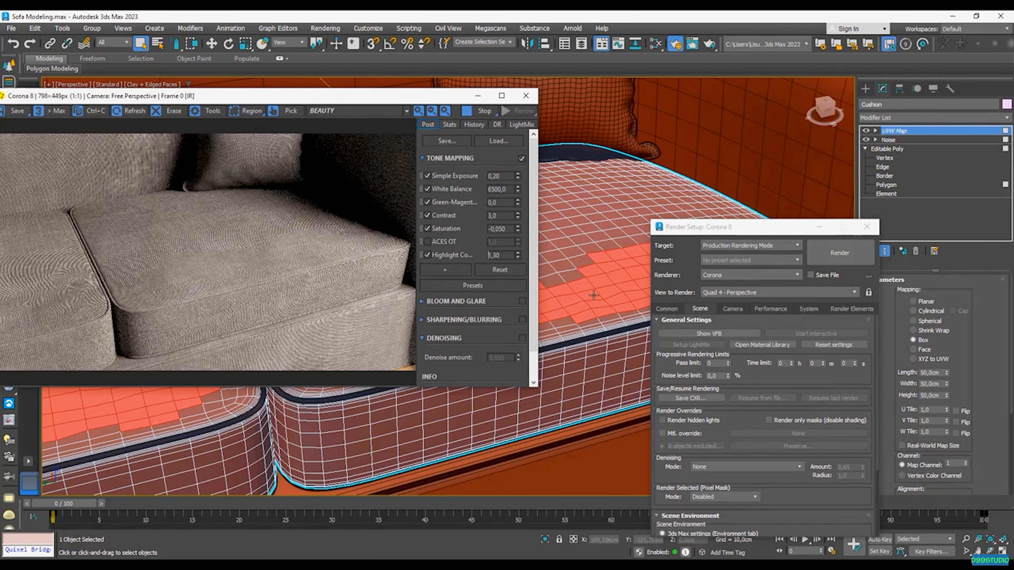
left_click_drag(724, 231, 520, 410)
Step: Retune the cushion Noise to Scale 2,635 and Strength Z 1,2cm
left_click(894, 140)
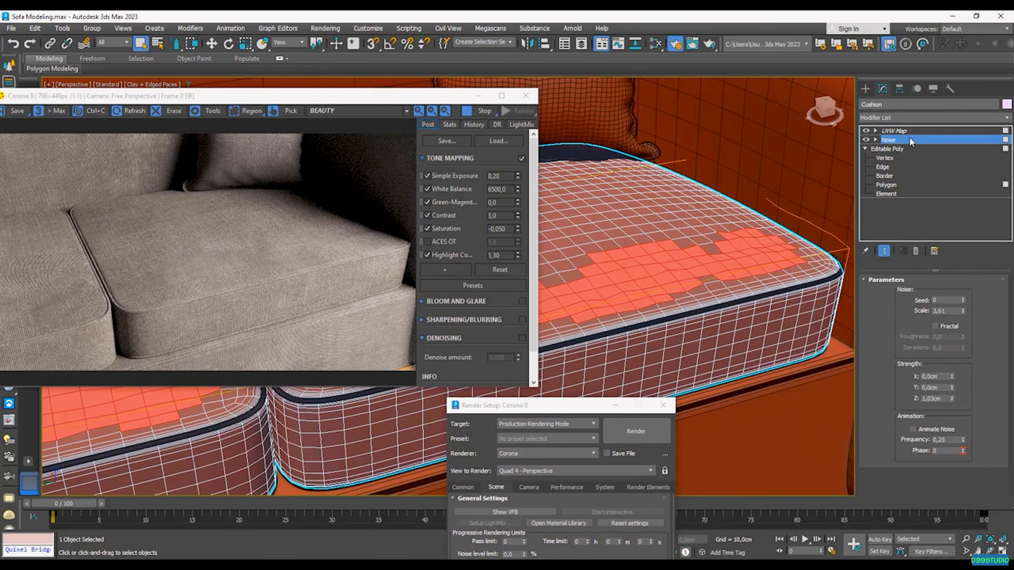
left_click_drag(963, 312, 964, 321)
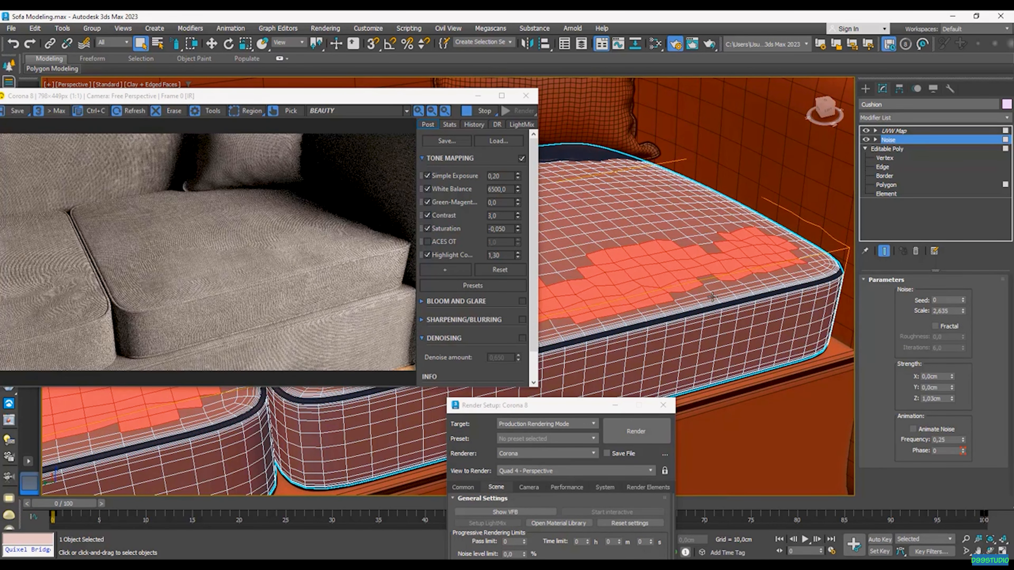
middle_click_drag(682, 305, 691, 308, "alt")
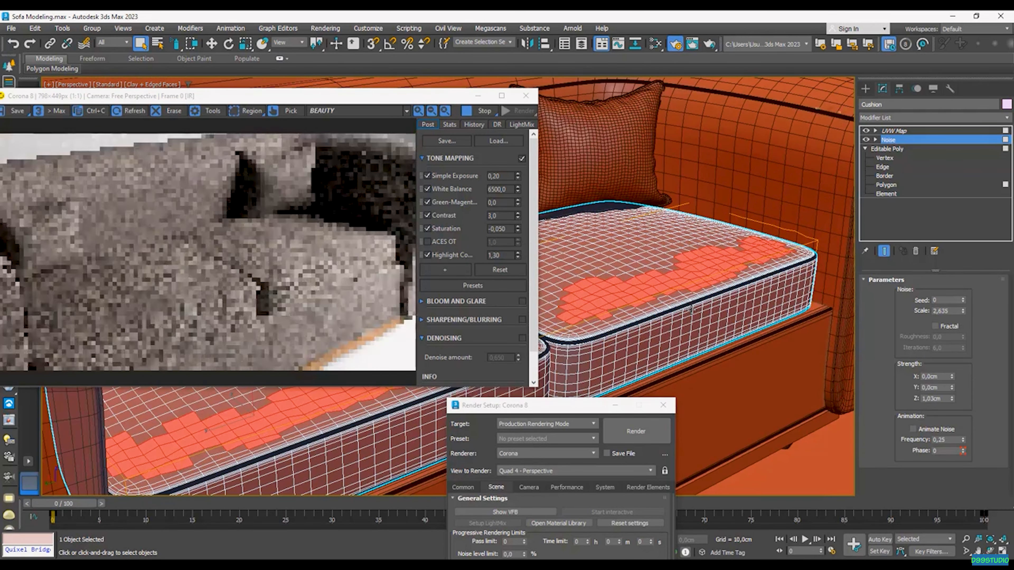
left_click_drag(951, 399, 950, 352)
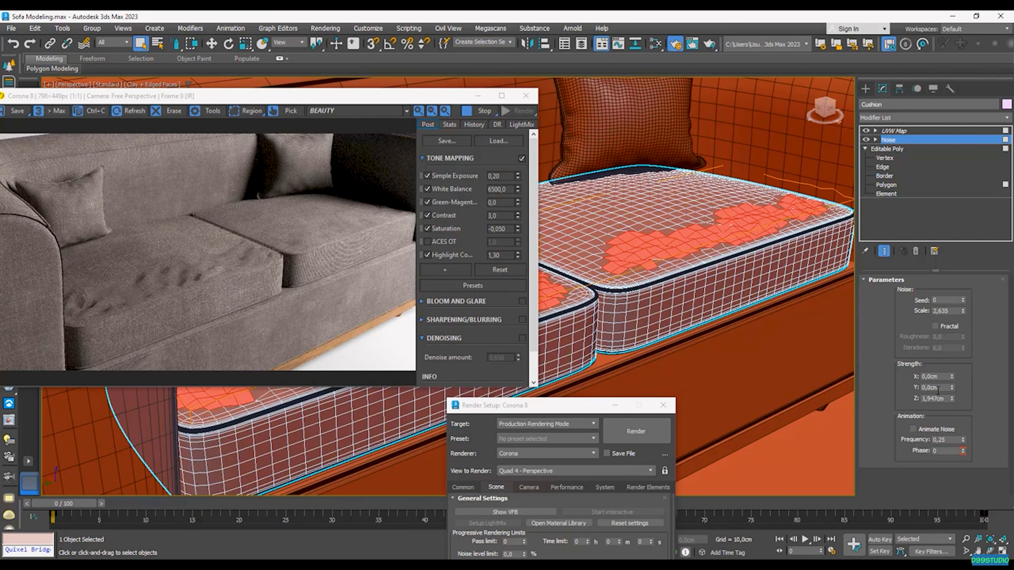
left_click(946, 398)
type("1,3")
key("Return")
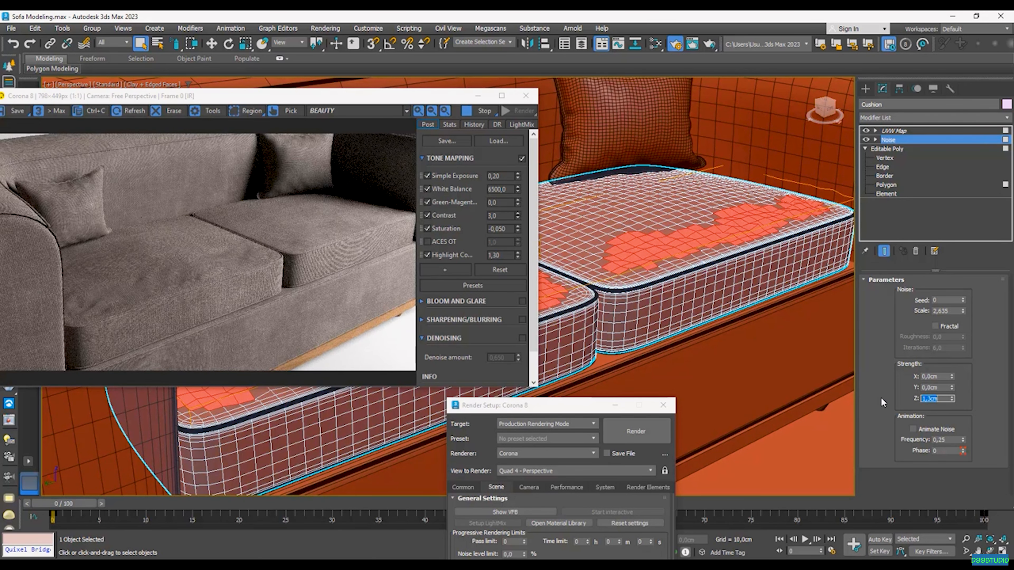
type("1,0")
key("Return")
type("1,2")
key("Return")
middle_click_drag(708, 331, 706, 234, "alt")
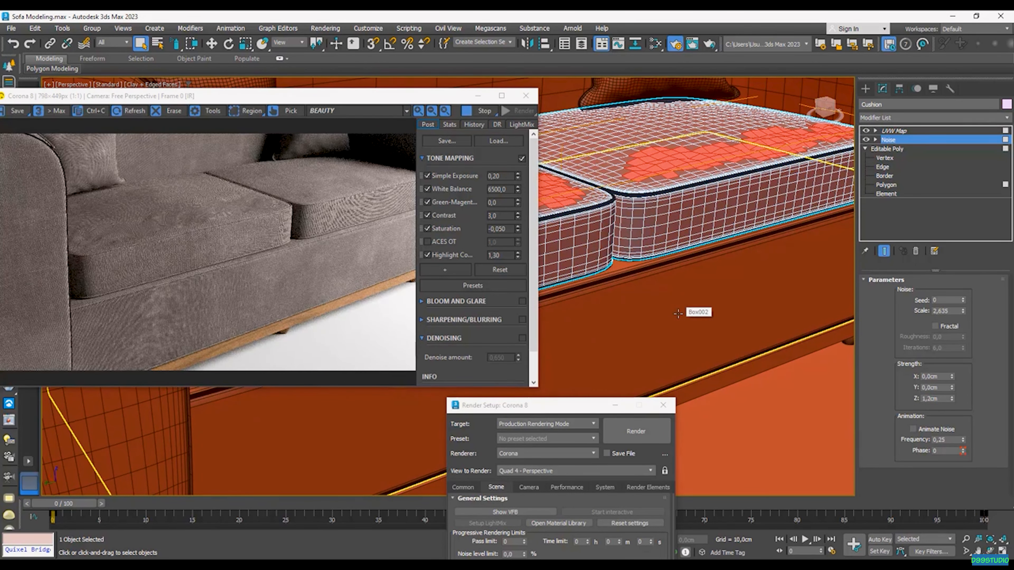
Step: Close the render windows and add TurboSmooth with raised iterations to the sofa base Box002
left_click(533, 97)
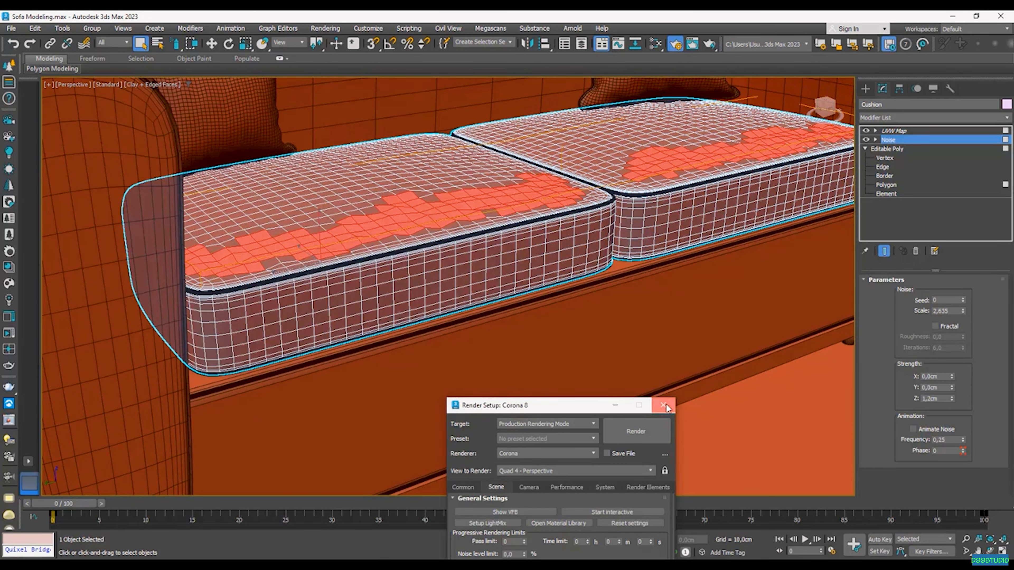
left_click(663, 405)
left_click(914, 131)
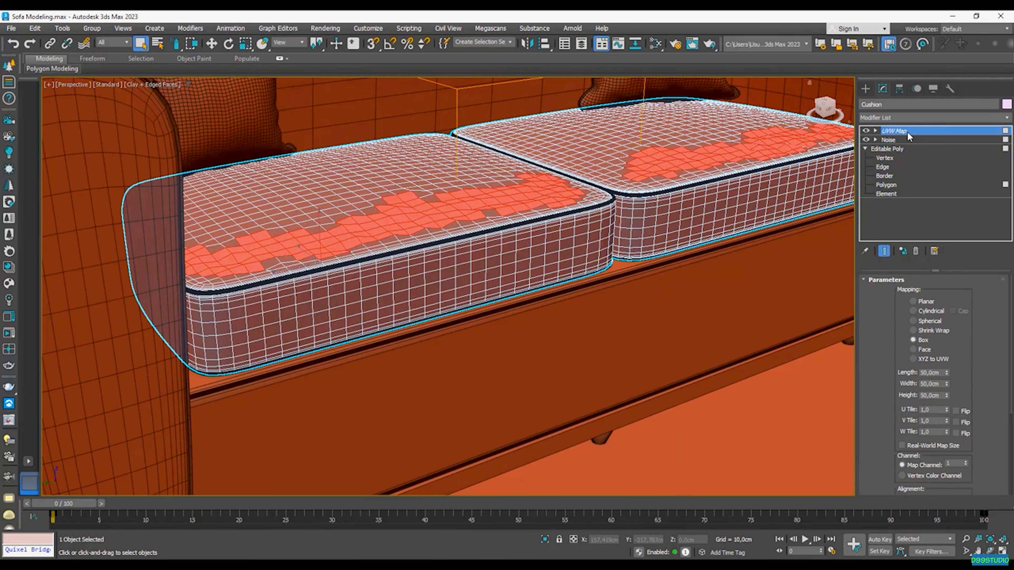
left_click(552, 358)
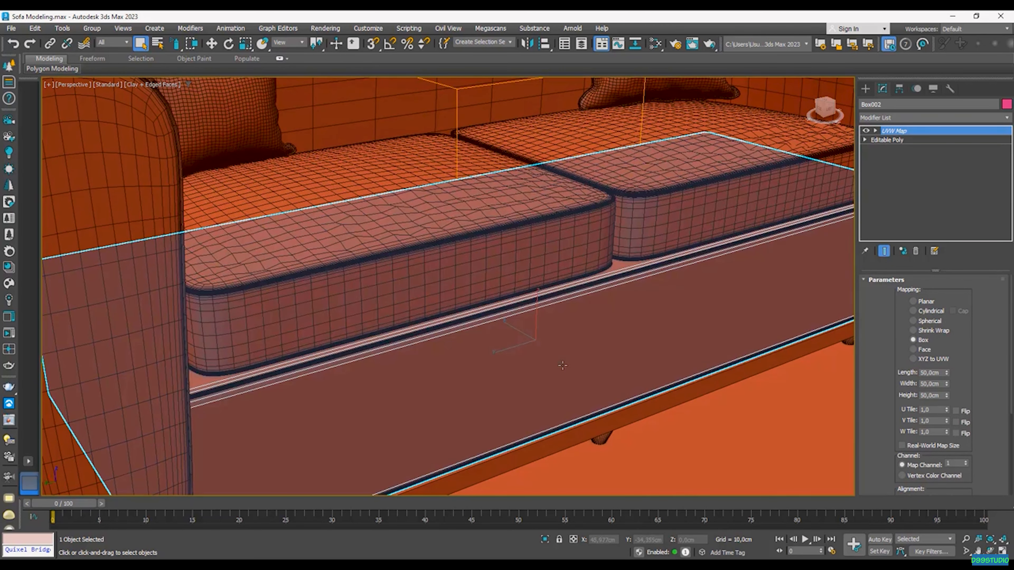
left_click(899, 118)
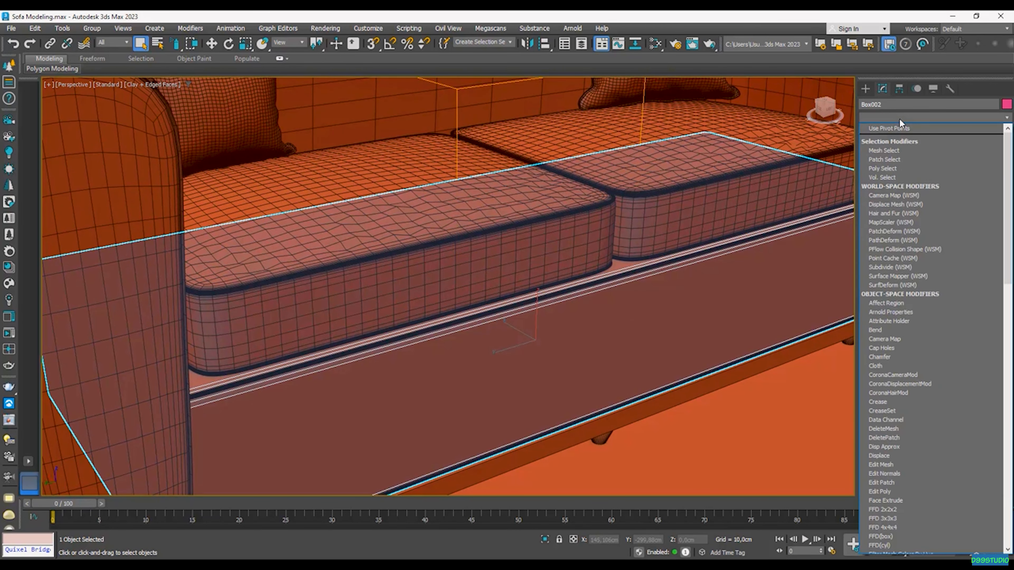
type("tu")
key("Return")
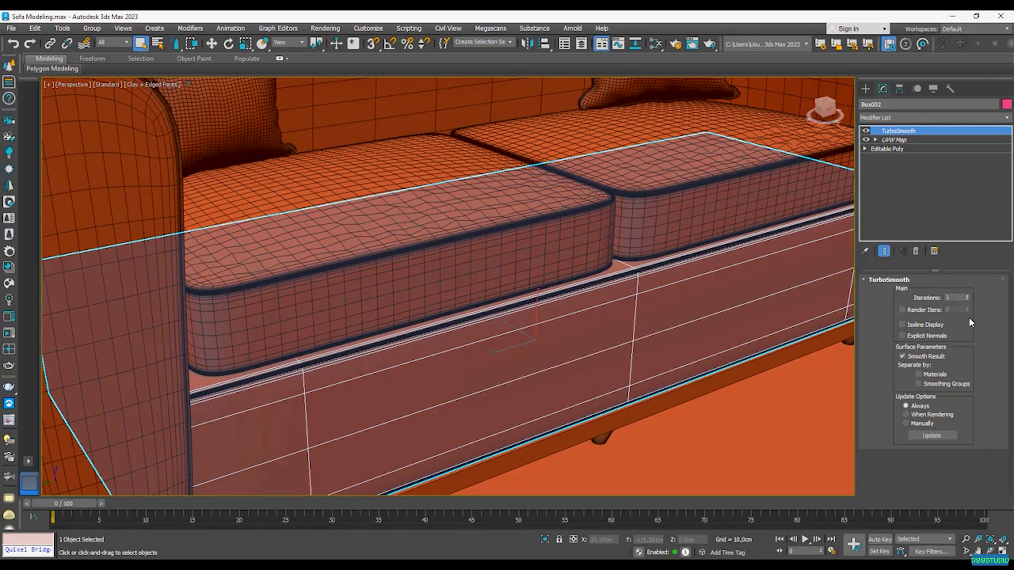
left_click(967, 296)
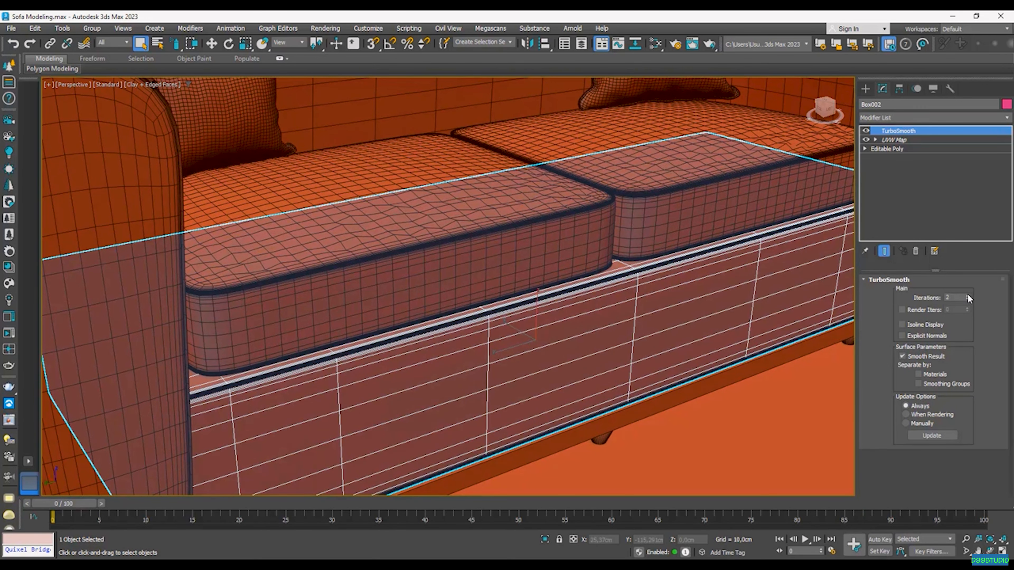
left_click(967, 296)
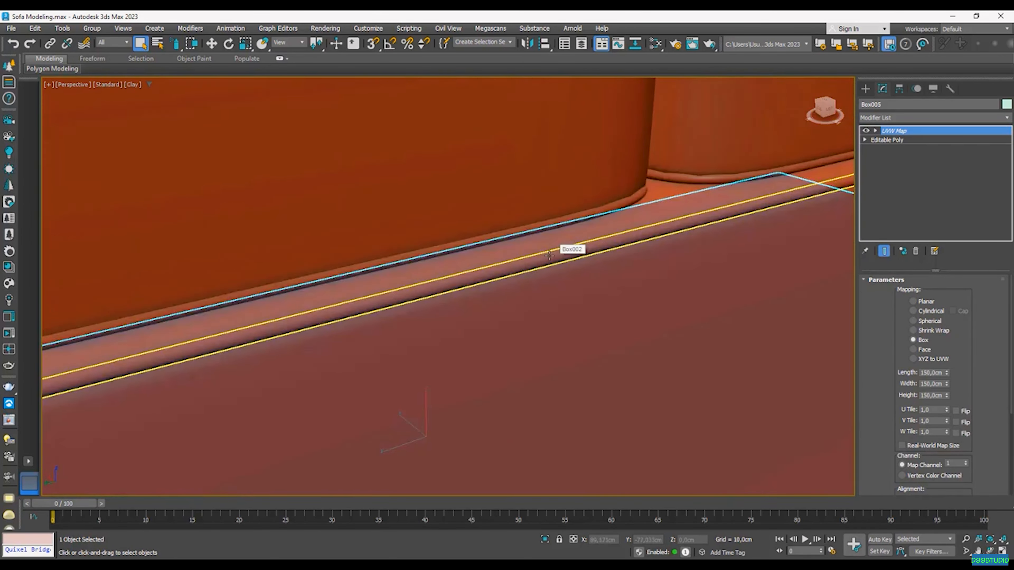
Step: Convert Box002 to Editable Poly, collapsing TurboSmooth and UVW Map, and reselect it alone
scroll(549, 254, "up", 2)
scroll(551, 260, "down", 3)
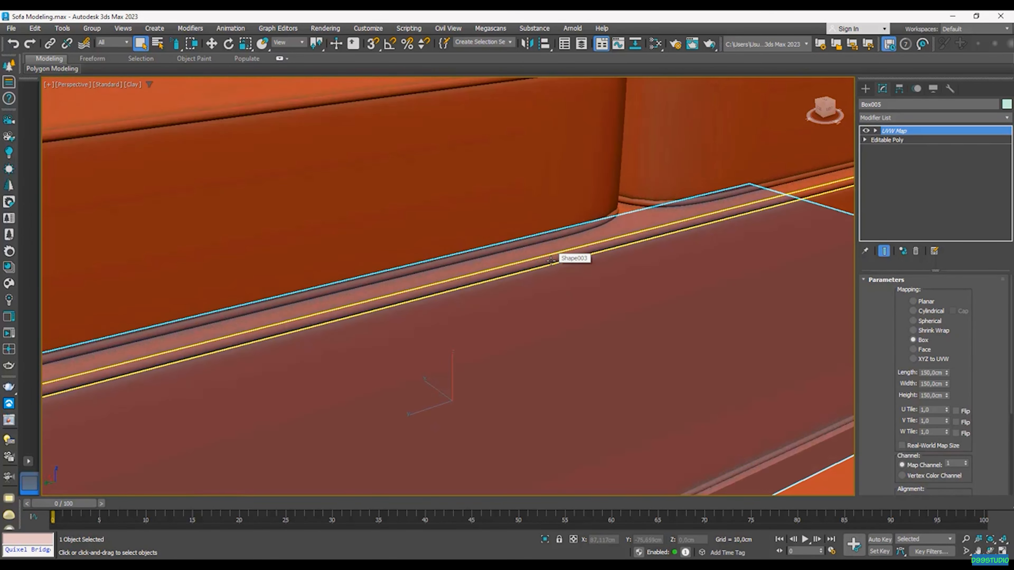
scroll(614, 262, "down", 1)
scroll(614, 261, "up", 2)
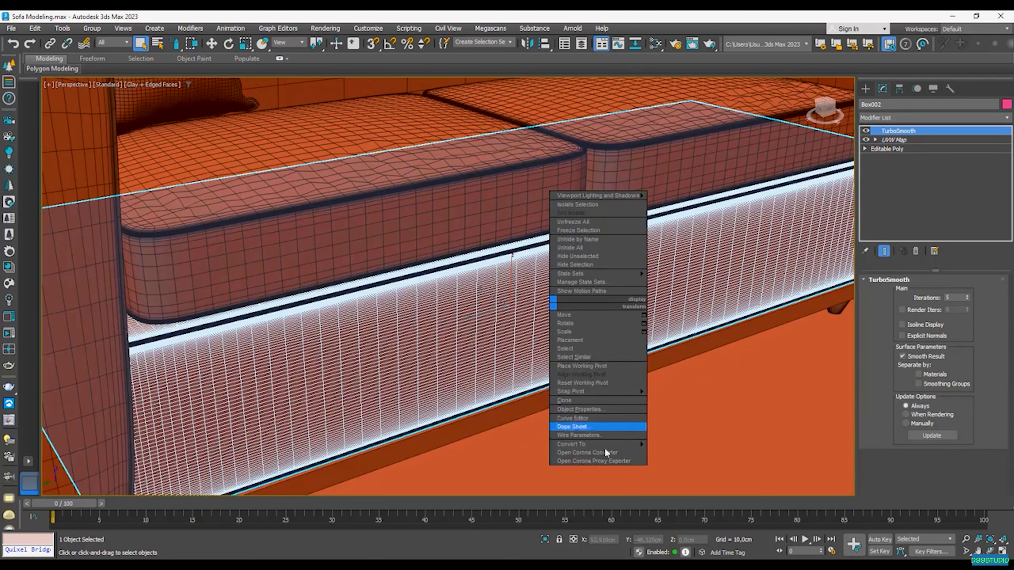
mouse_move(600, 444)
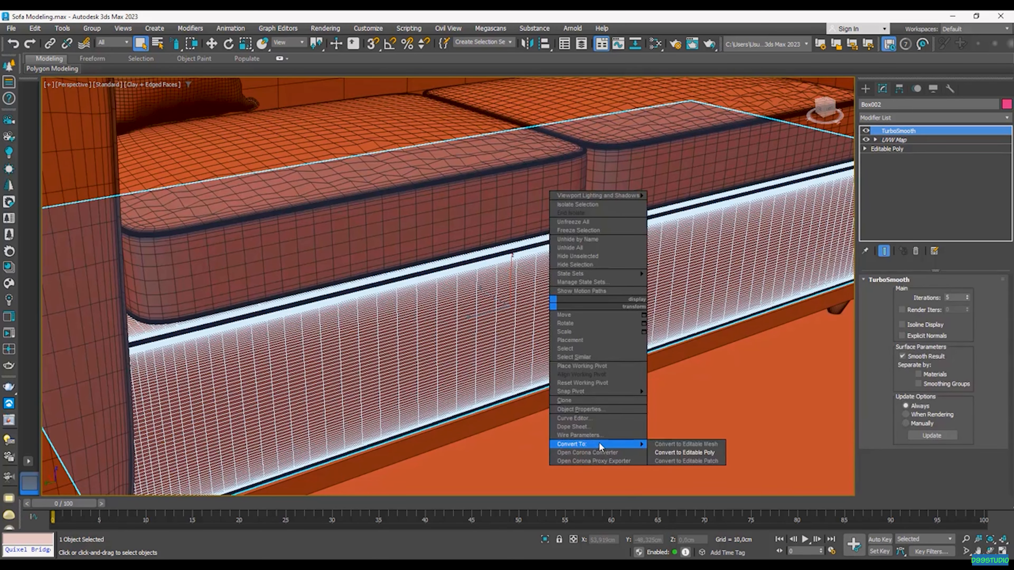
left_click(679, 452)
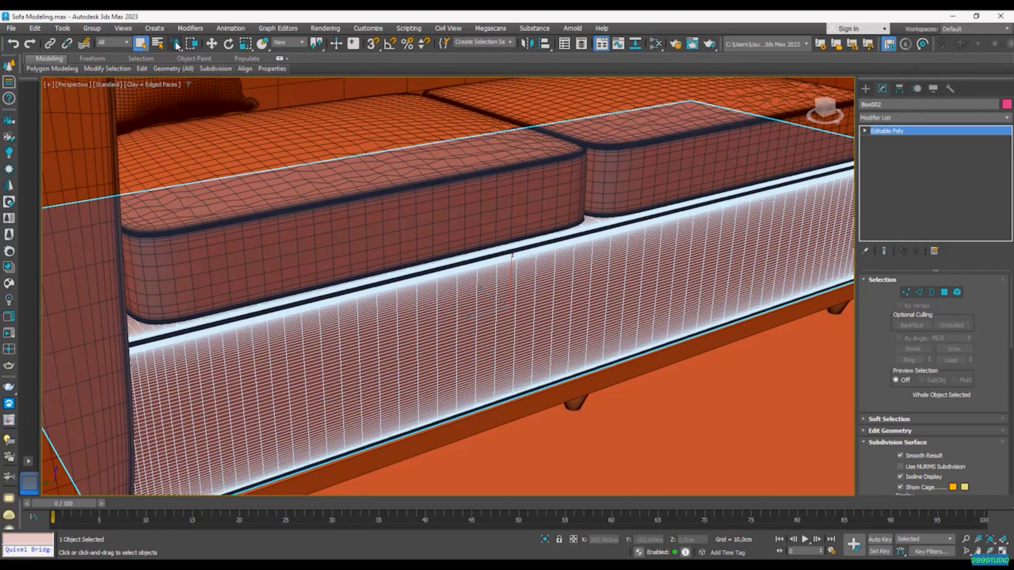
key("ctrl+q")
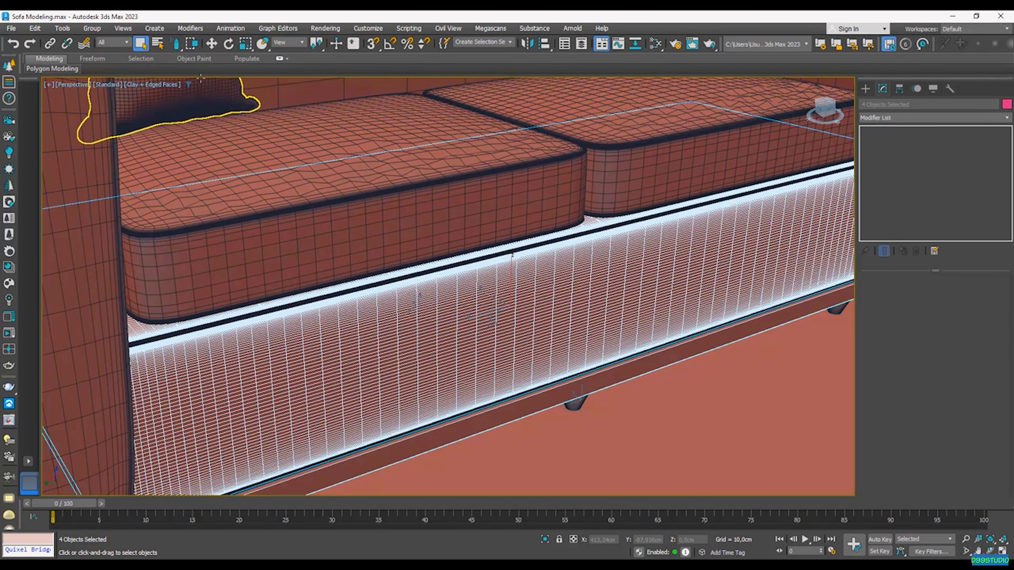
left_click(564, 307)
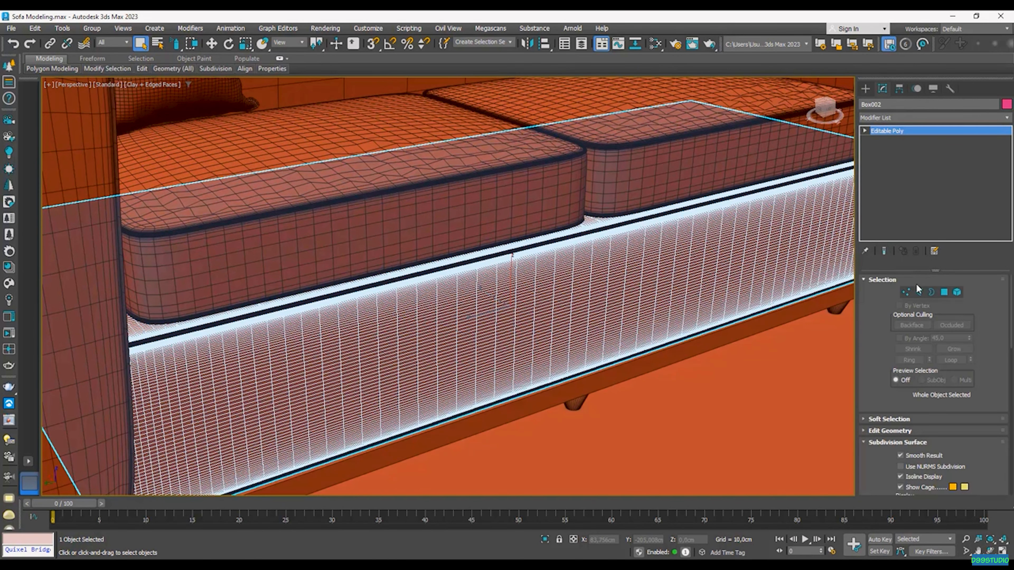
Step: At polygon level, paint-select a band of polygons along the front of the sofa base
left_click(945, 292)
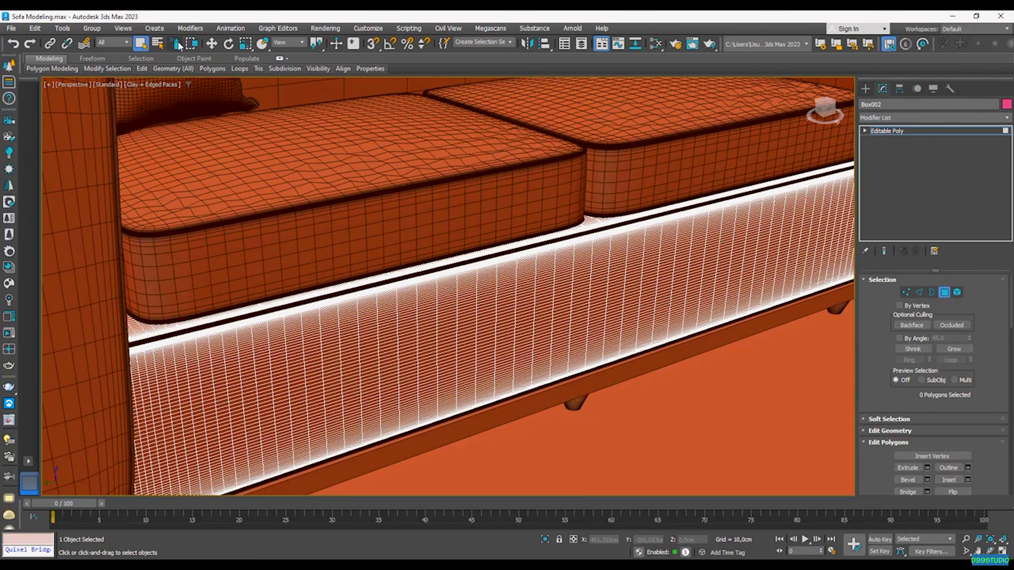
mouse_move(340, 348)
left_mouse_down()
mouse_move(372, 355)
mouse_move(406, 344)
left_mouse_up()
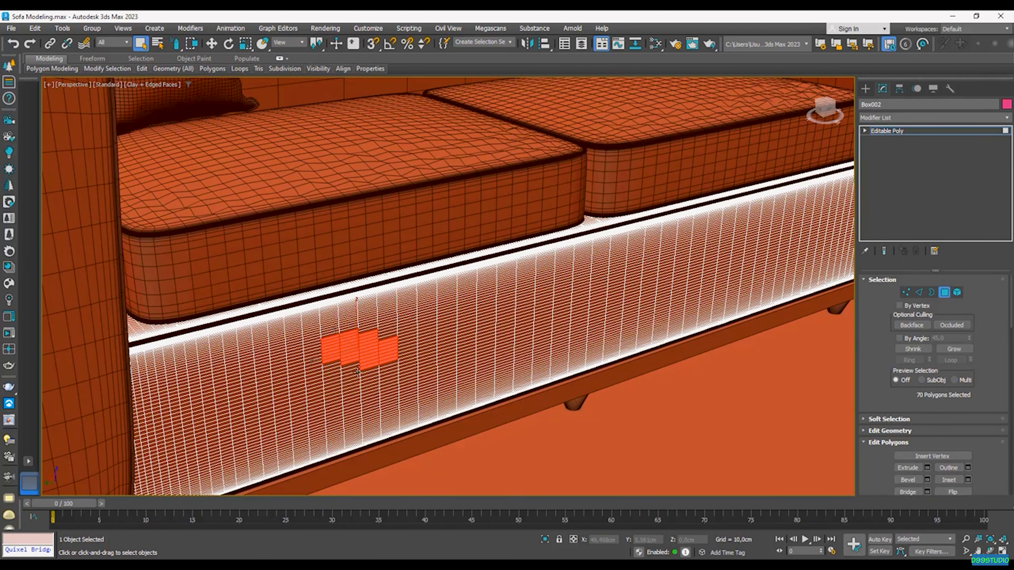
key("ctrl+z")
middle_click_drag(259, 377, 300, 343)
mouse_move(255, 346)
left_mouse_down()
mouse_move(255, 377)
mouse_move(276, 384)
mouse_move(301, 351)
mouse_move(339, 369)
mouse_move(371, 325)
mouse_move(414, 337)
left_mouse_up()
mouse_move(479, 315)
left_mouse_down()
mouse_move(551, 322)
mouse_move(607, 279)
mouse_move(608, 290)
mouse_move(580, 259)
mouse_move(556, 265)
mouse_move(494, 351)
mouse_move(303, 409)
mouse_move(206, 397)
mouse_move(345, 322)
mouse_move(581, 284)
mouse_move(668, 252)
mouse_move(688, 286)
mouse_move(715, 262)
mouse_move(634, 302)
mouse_move(755, 228)
mouse_move(758, 241)
mouse_move(746, 239)
left_mouse_up()
middle_click_drag(746, 239, 568, 283)
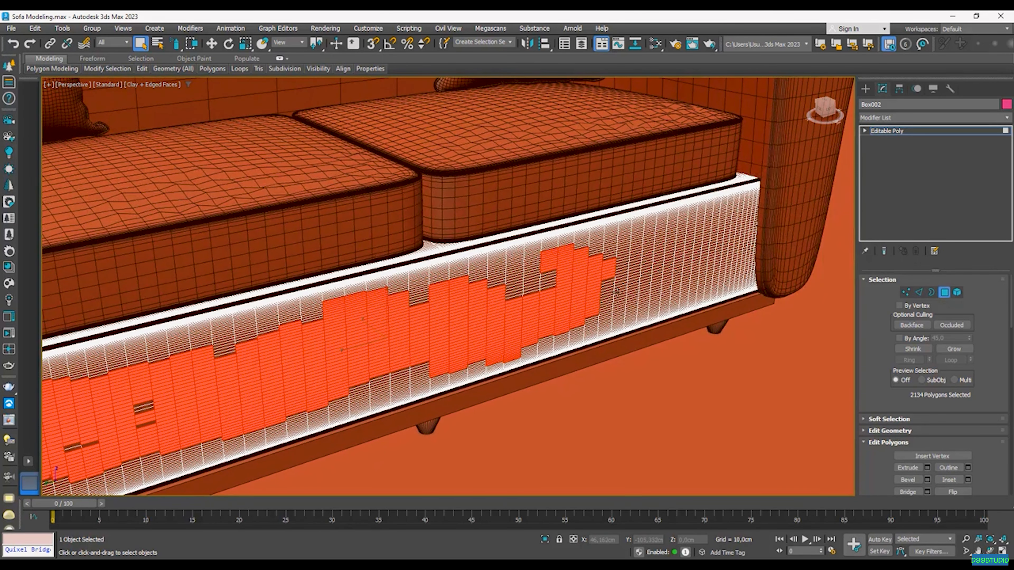
mouse_move(513, 305)
left_mouse_down()
mouse_move(546, 287)
mouse_move(690, 287)
mouse_move(736, 240)
mouse_move(745, 214)
mouse_move(673, 236)
mouse_move(675, 252)
mouse_move(639, 267)
mouse_move(637, 238)
mouse_move(507, 277)
mouse_move(553, 203)
left_mouse_up()
Step: Trim the band's top edge and add the lower front polygons, about 7,579 selected
left_click_drag(532, 244, 600, 232, "alt")
middle_click_drag(594, 233, 670, 214)
mouse_move(671, 225)
left_mouse_down("alt")
mouse_move(518, 272)
mouse_move(362, 297)
mouse_move(269, 332)
left_mouse_up("alt")
scroll(518, 272, "up", 3)
mouse_move(296, 430)
left_mouse_down()
mouse_move(328, 409)
mouse_move(525, 358)
mouse_move(731, 277)
left_mouse_up()
scroll(669, 311, "down", 2)
Step: Apply Noise to the selected base polygons with Scale 3,32 and Strength Z 1,09cm
left_click(926, 118)
key("n")
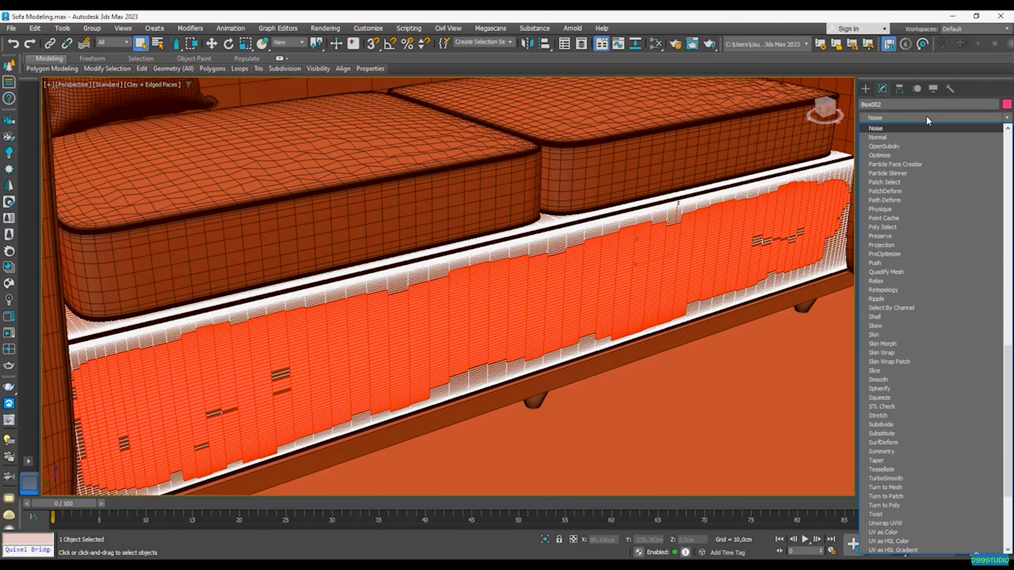
key("Return")
middle_click_drag(499, 362, 563, 328)
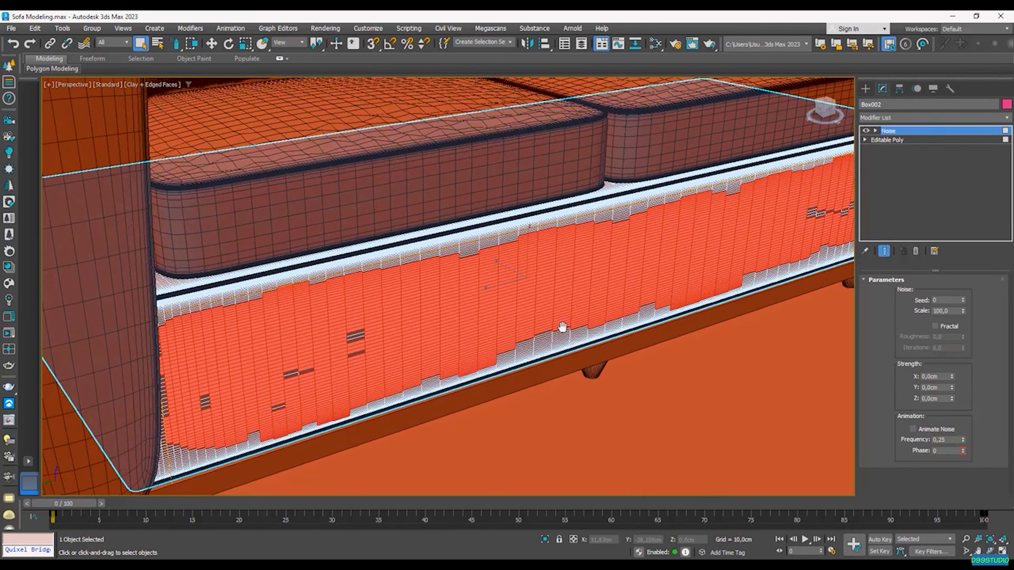
left_click_drag(964, 314, 965, 361)
left_click_drag(951, 399, 952, 348)
left_click_drag(963, 311, 965, 324)
left_click(675, 44)
Step: Start the Corona interactive render and raise the base Noise to Scale 6,308, Strength Z 2,202cm
left_click(495, 487)
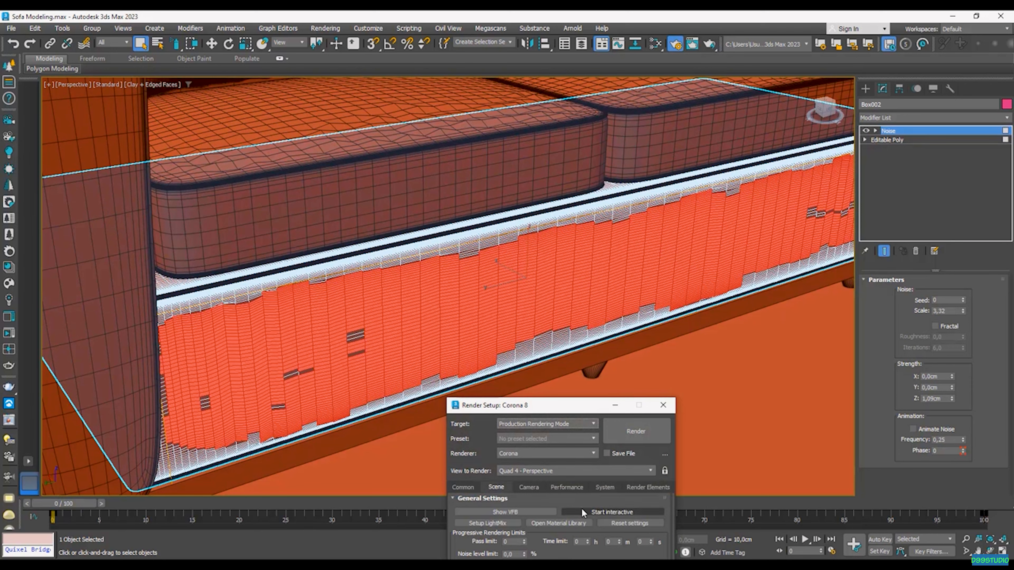
left_click(612, 512)
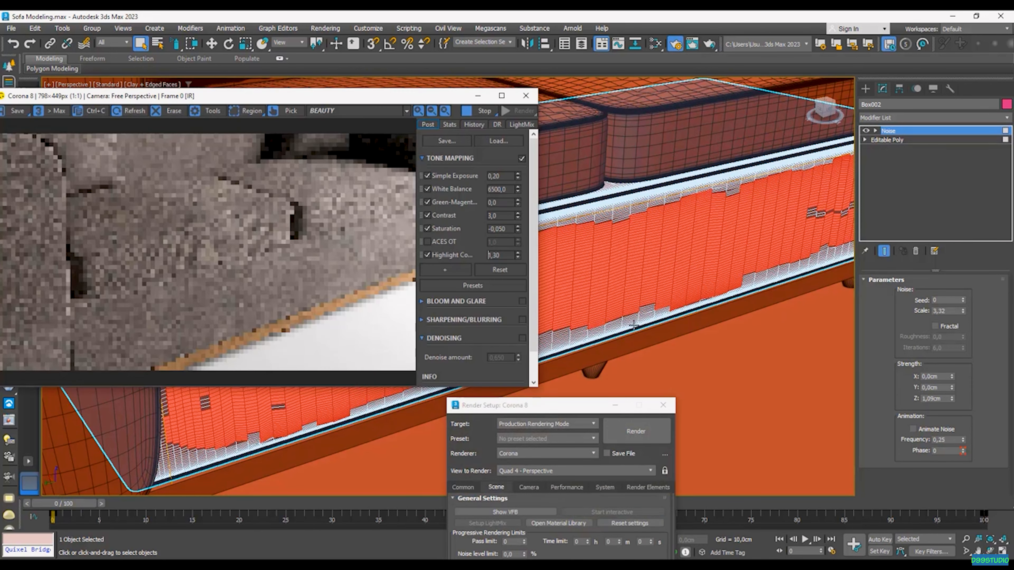
middle_click_drag(634, 325, 584, 347)
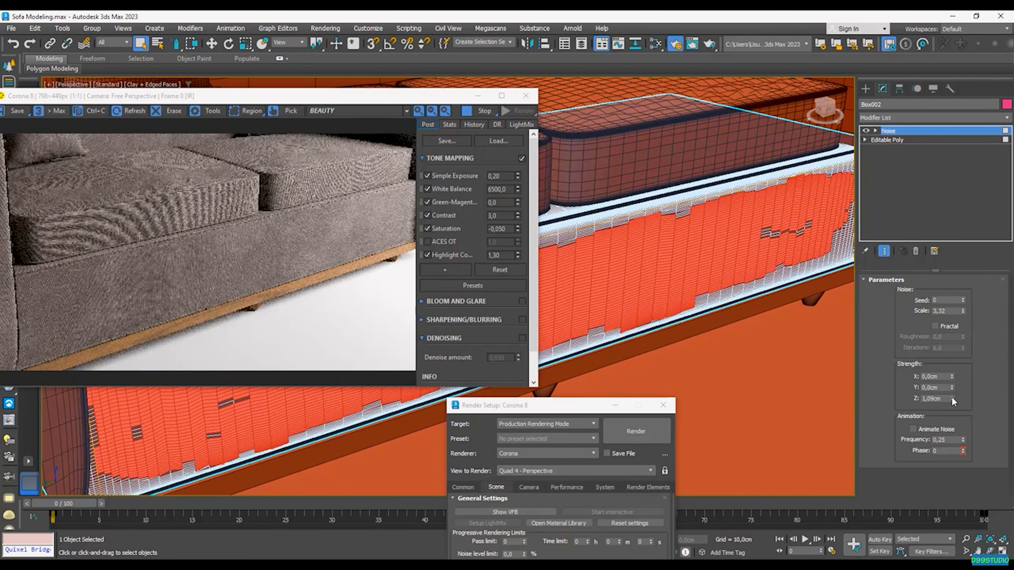
left_click_drag(951, 398, 951, 342)
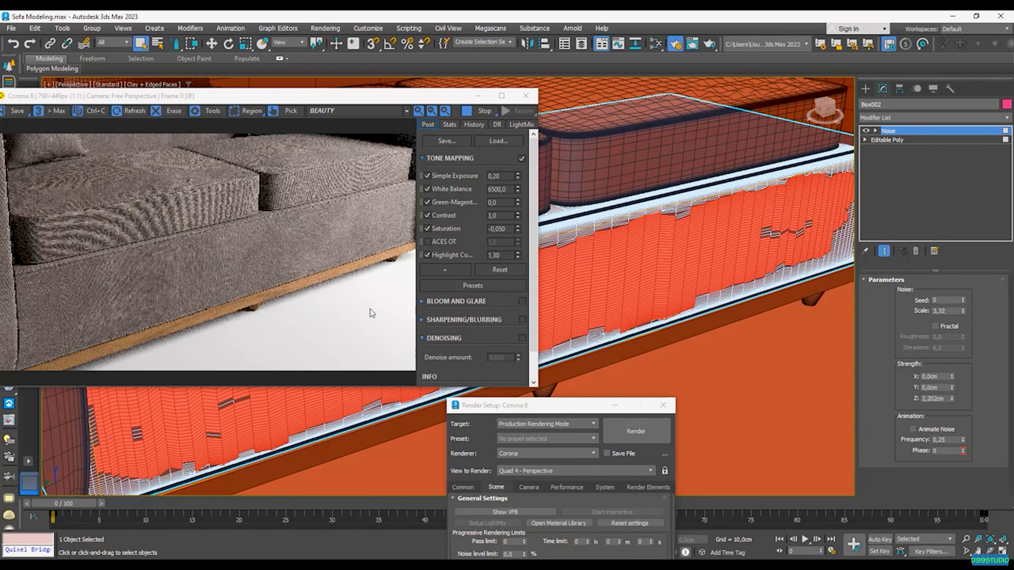
scroll(639, 336, "down", 3)
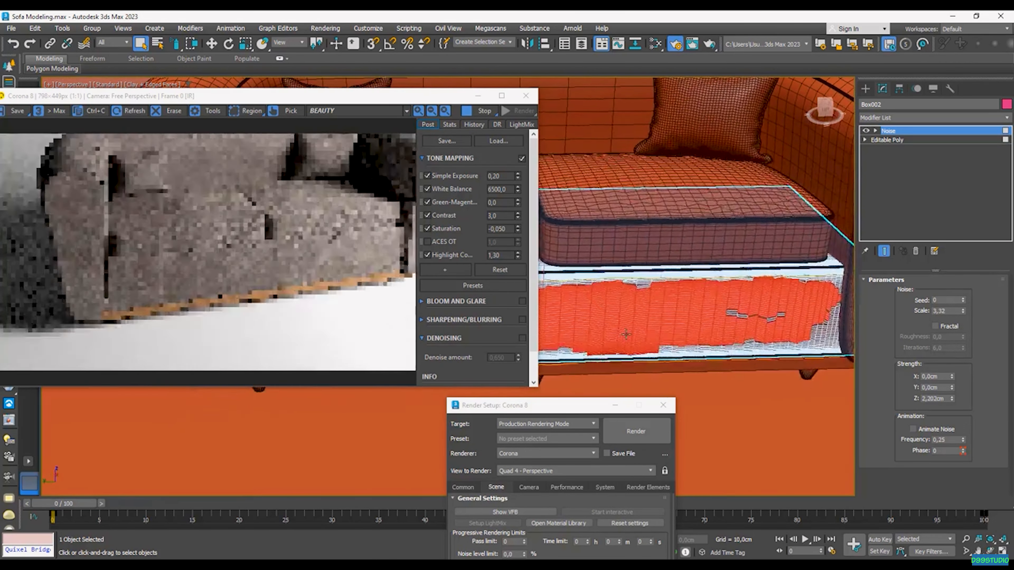
scroll(628, 333, "up", 4)
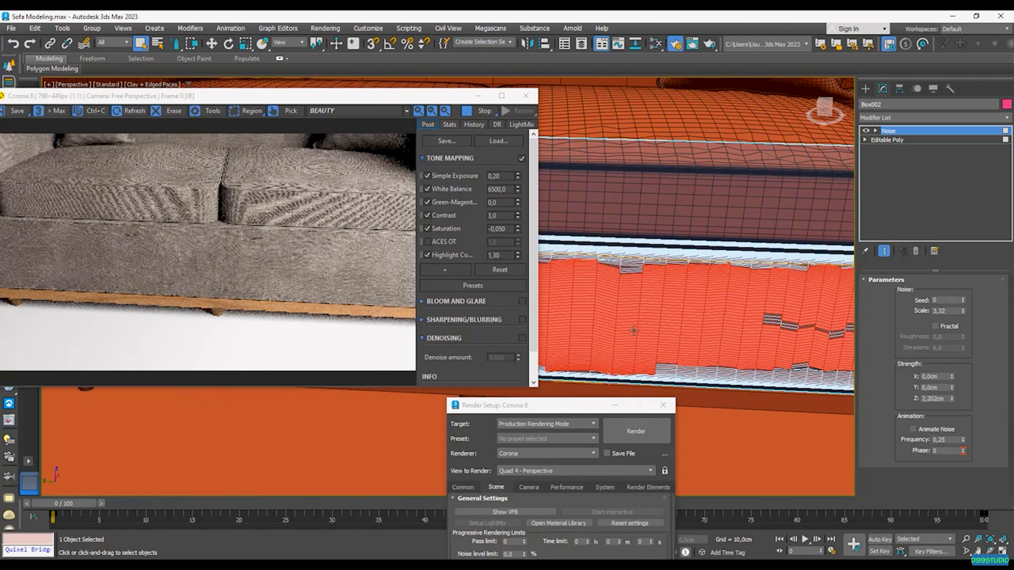
middle_click_drag(634, 331, 693, 335, "alt")
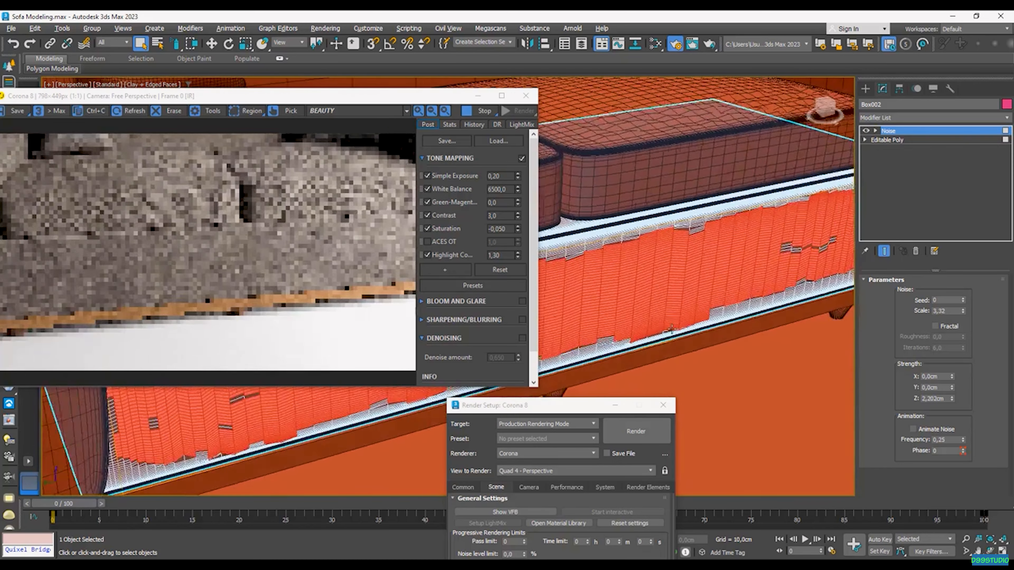
scroll(693, 224, "up", 7)
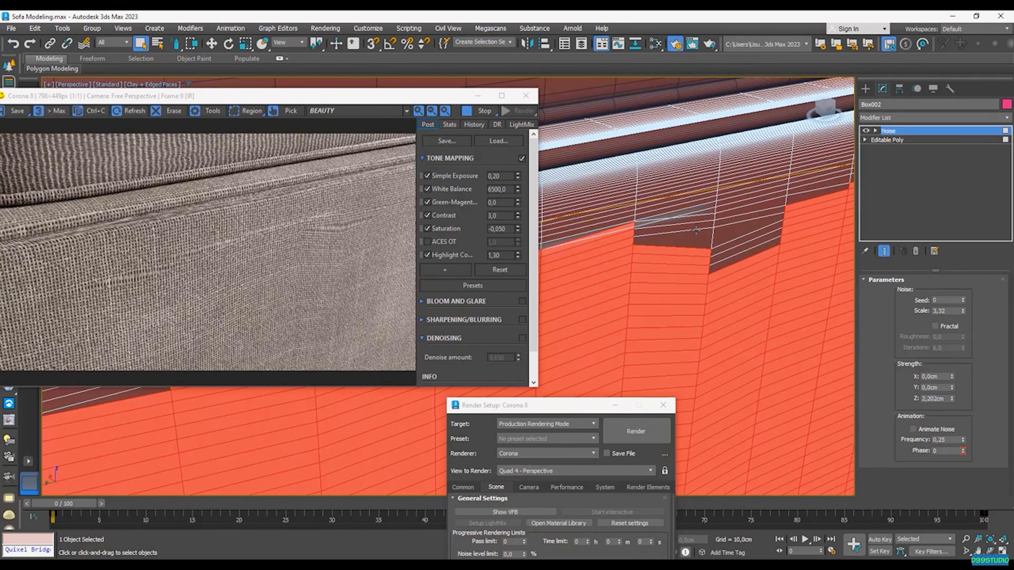
left_click_drag(963, 311, 961, 264)
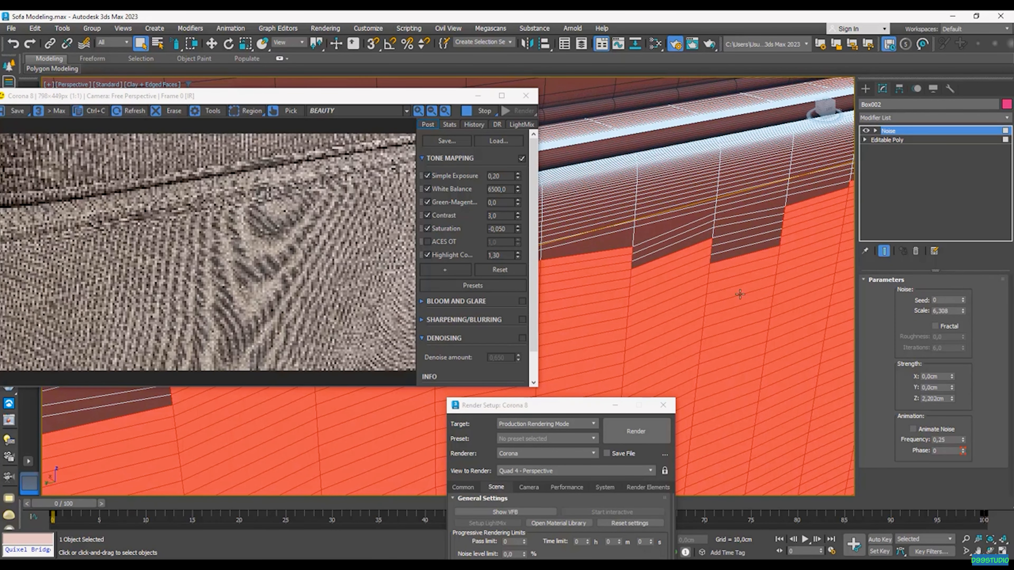
scroll(707, 289, "down", 5)
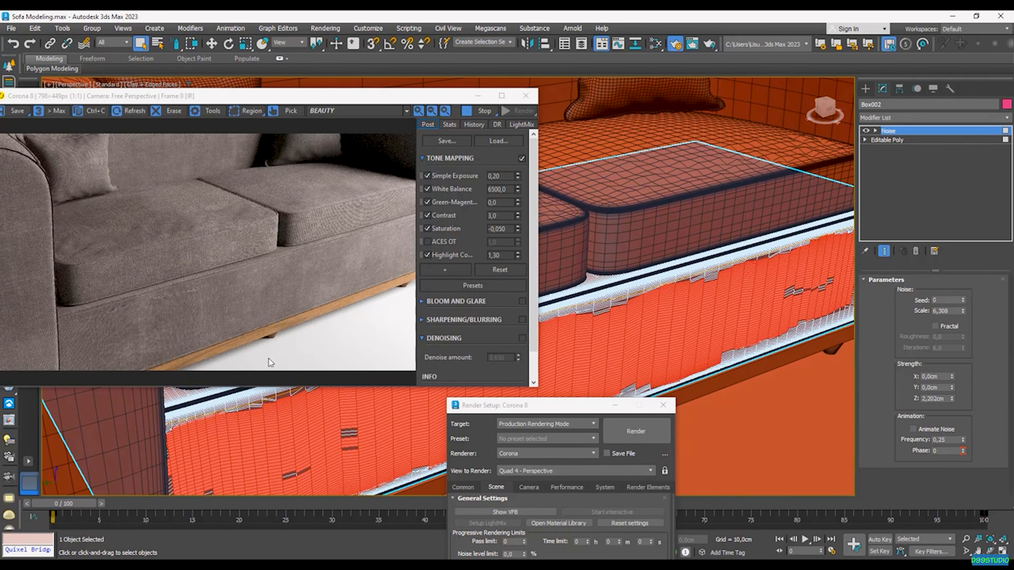
Step: Lower the base Noise Strength Z to 1,4cm, keeping Scale 6,308, and let the preview refresh
scroll(188, 303, "up", 2)
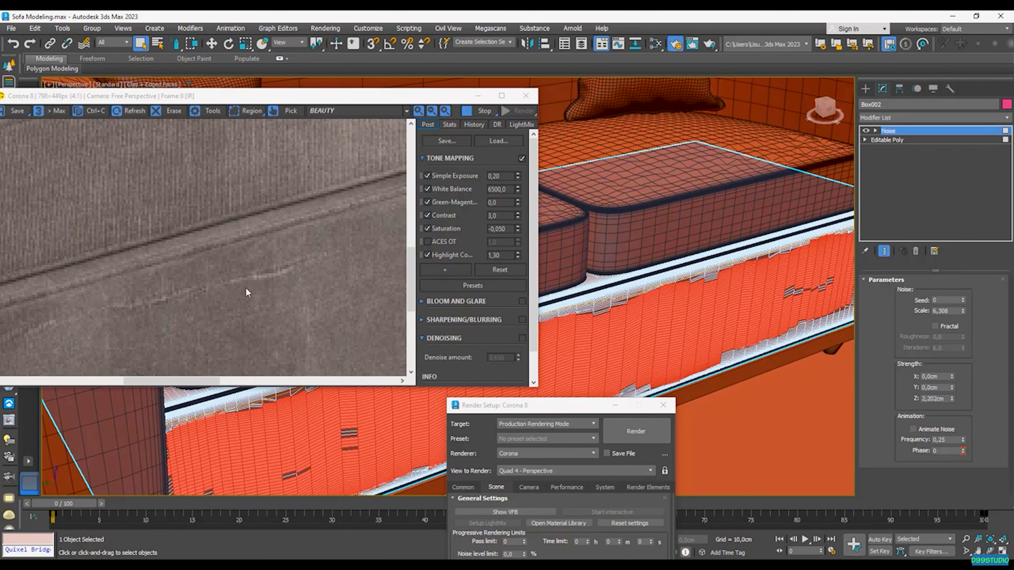
scroll(210, 293, "down", 2)
scroll(279, 435, "down", 2)
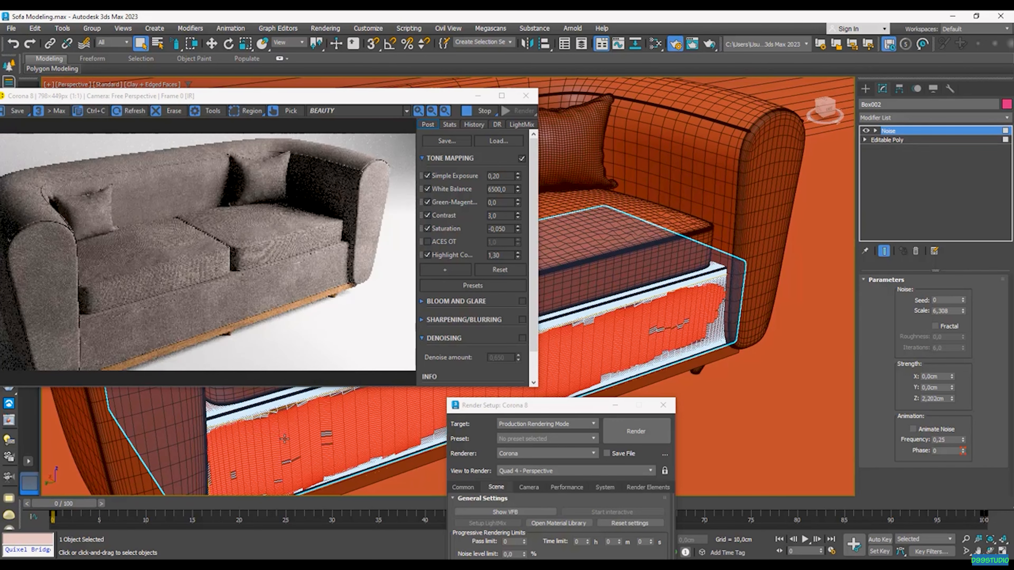
scroll(284, 439, "down", 2)
middle_click_drag(285, 439, 308, 416, "alt")
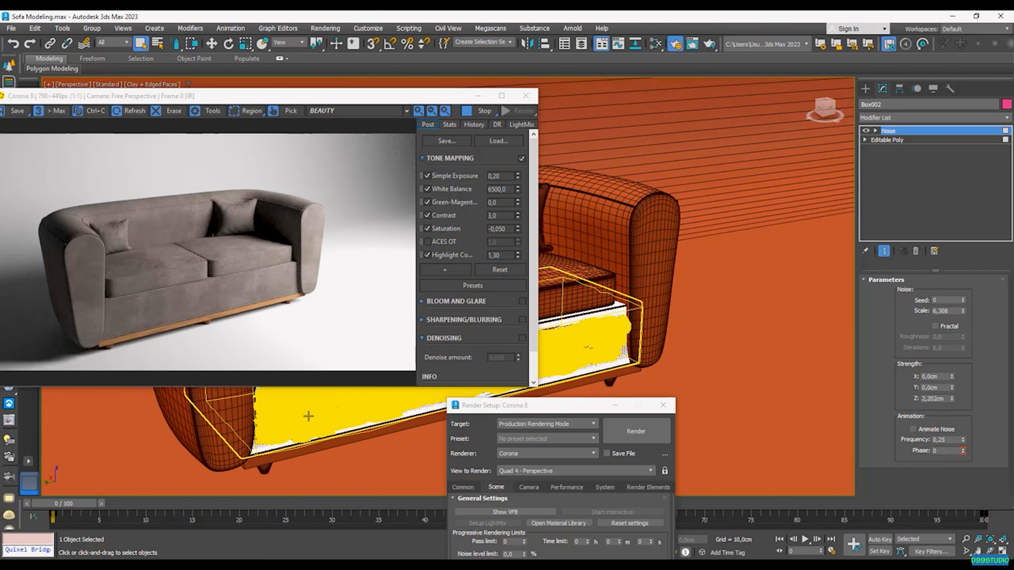
scroll(308, 416, "up", 6)
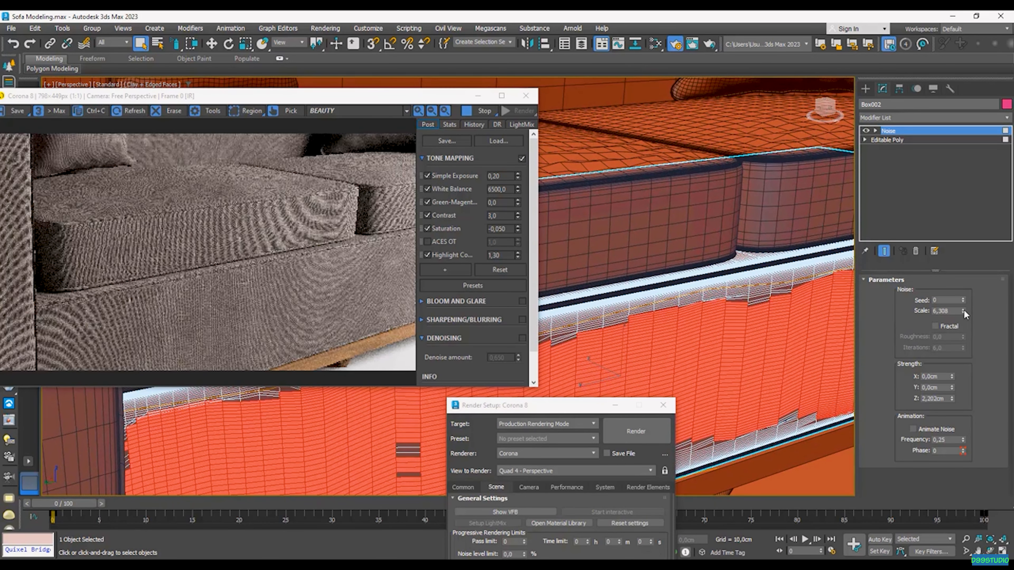
left_click_drag(945, 399, 871, 398)
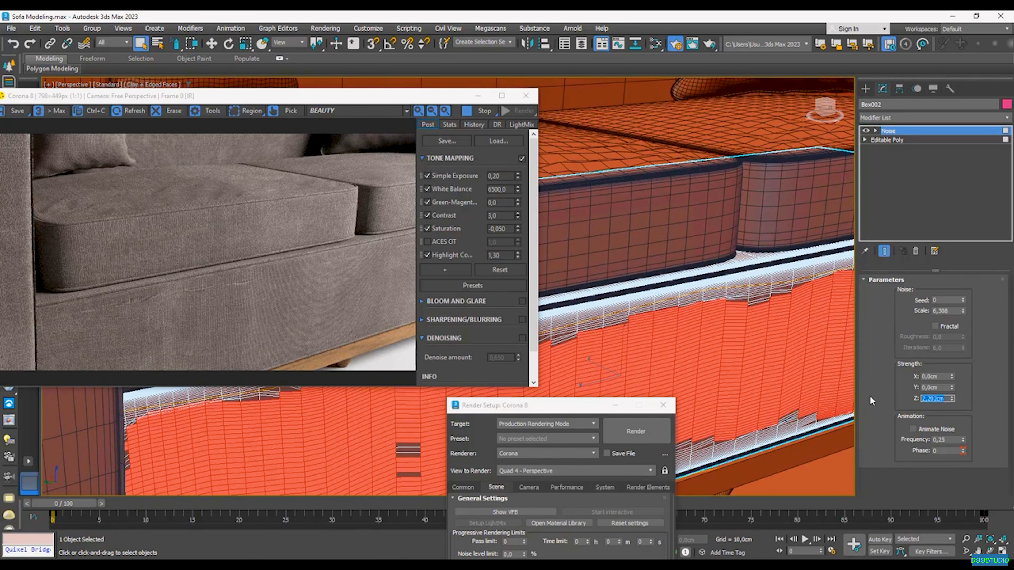
type("1,4")
key("Return")
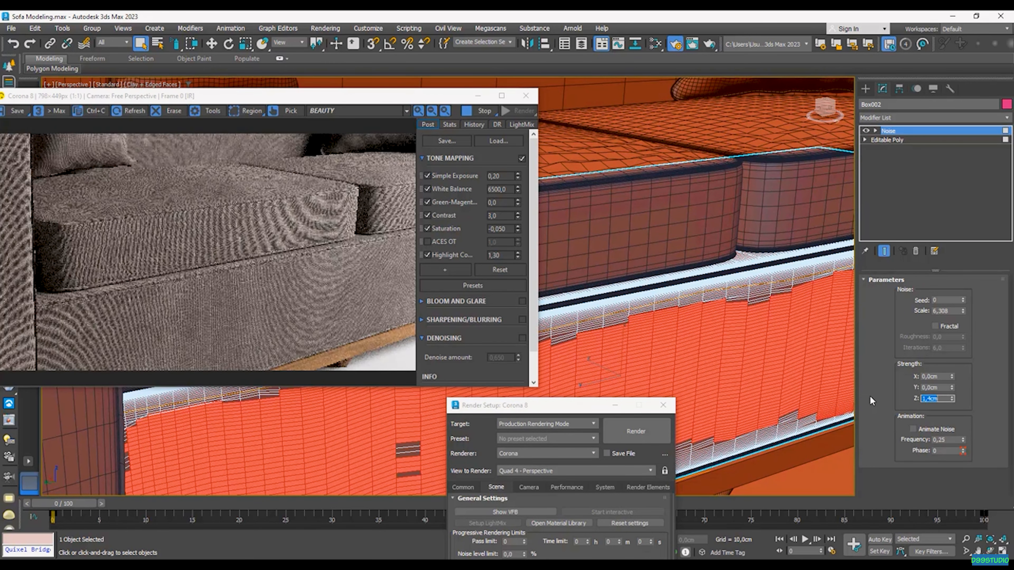
scroll(605, 309, "down", 5)
scroll(605, 310, "down", 8)
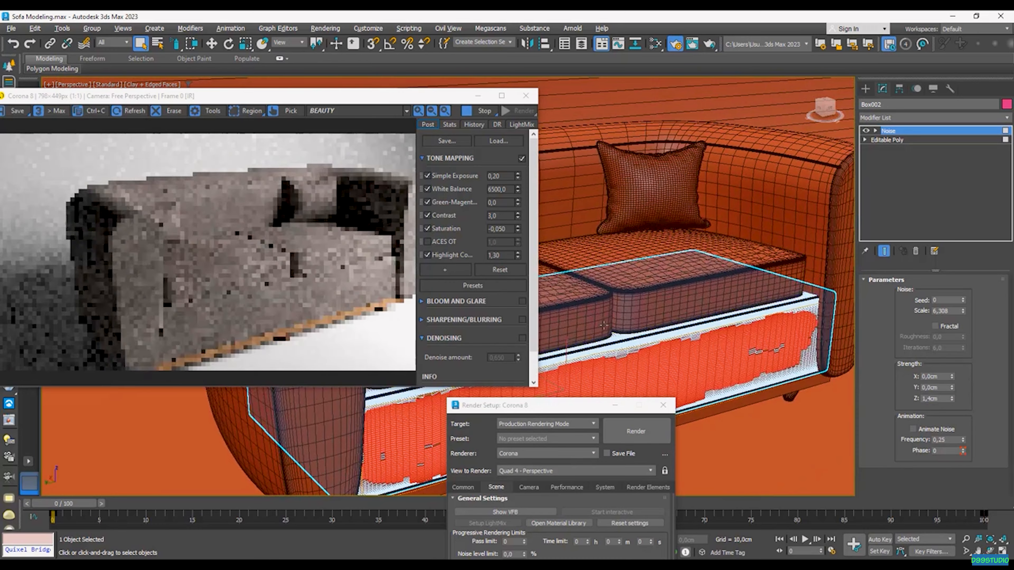